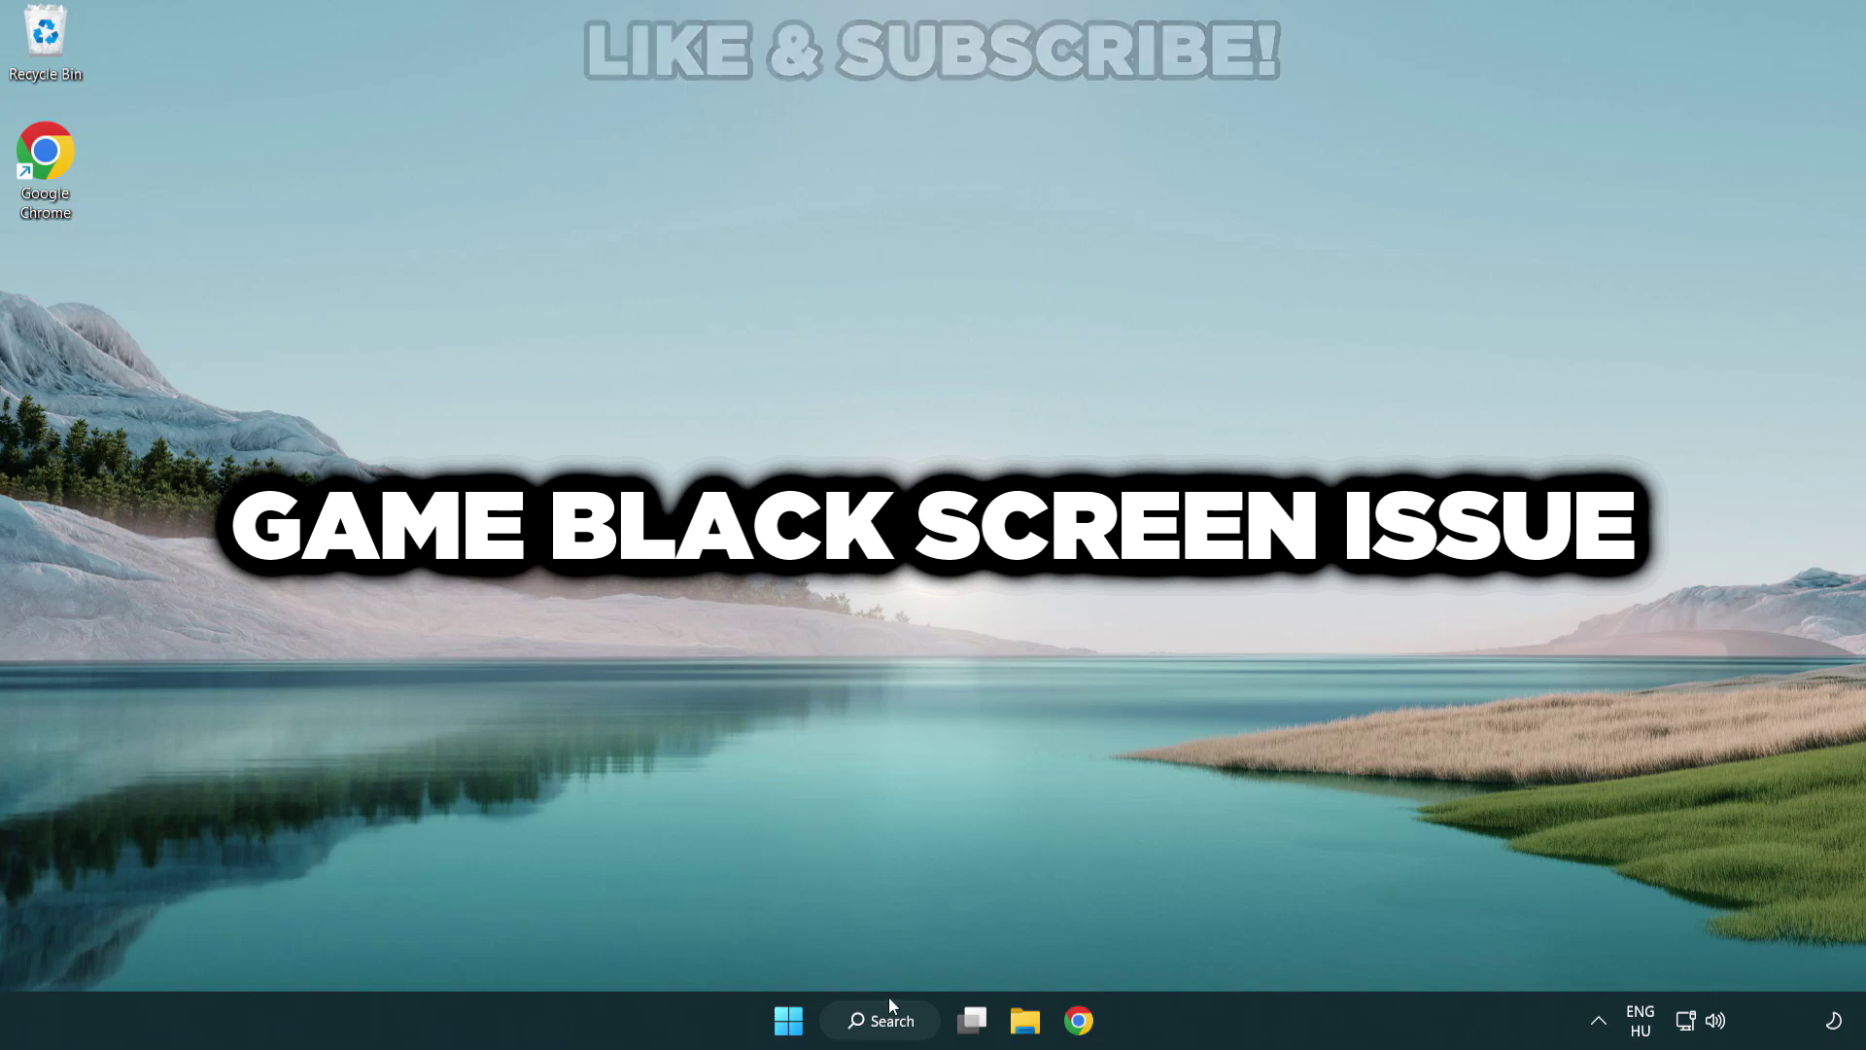
Search Windows for 'device manager' and launch Device Manager from the results.
left_click(900, 1028)
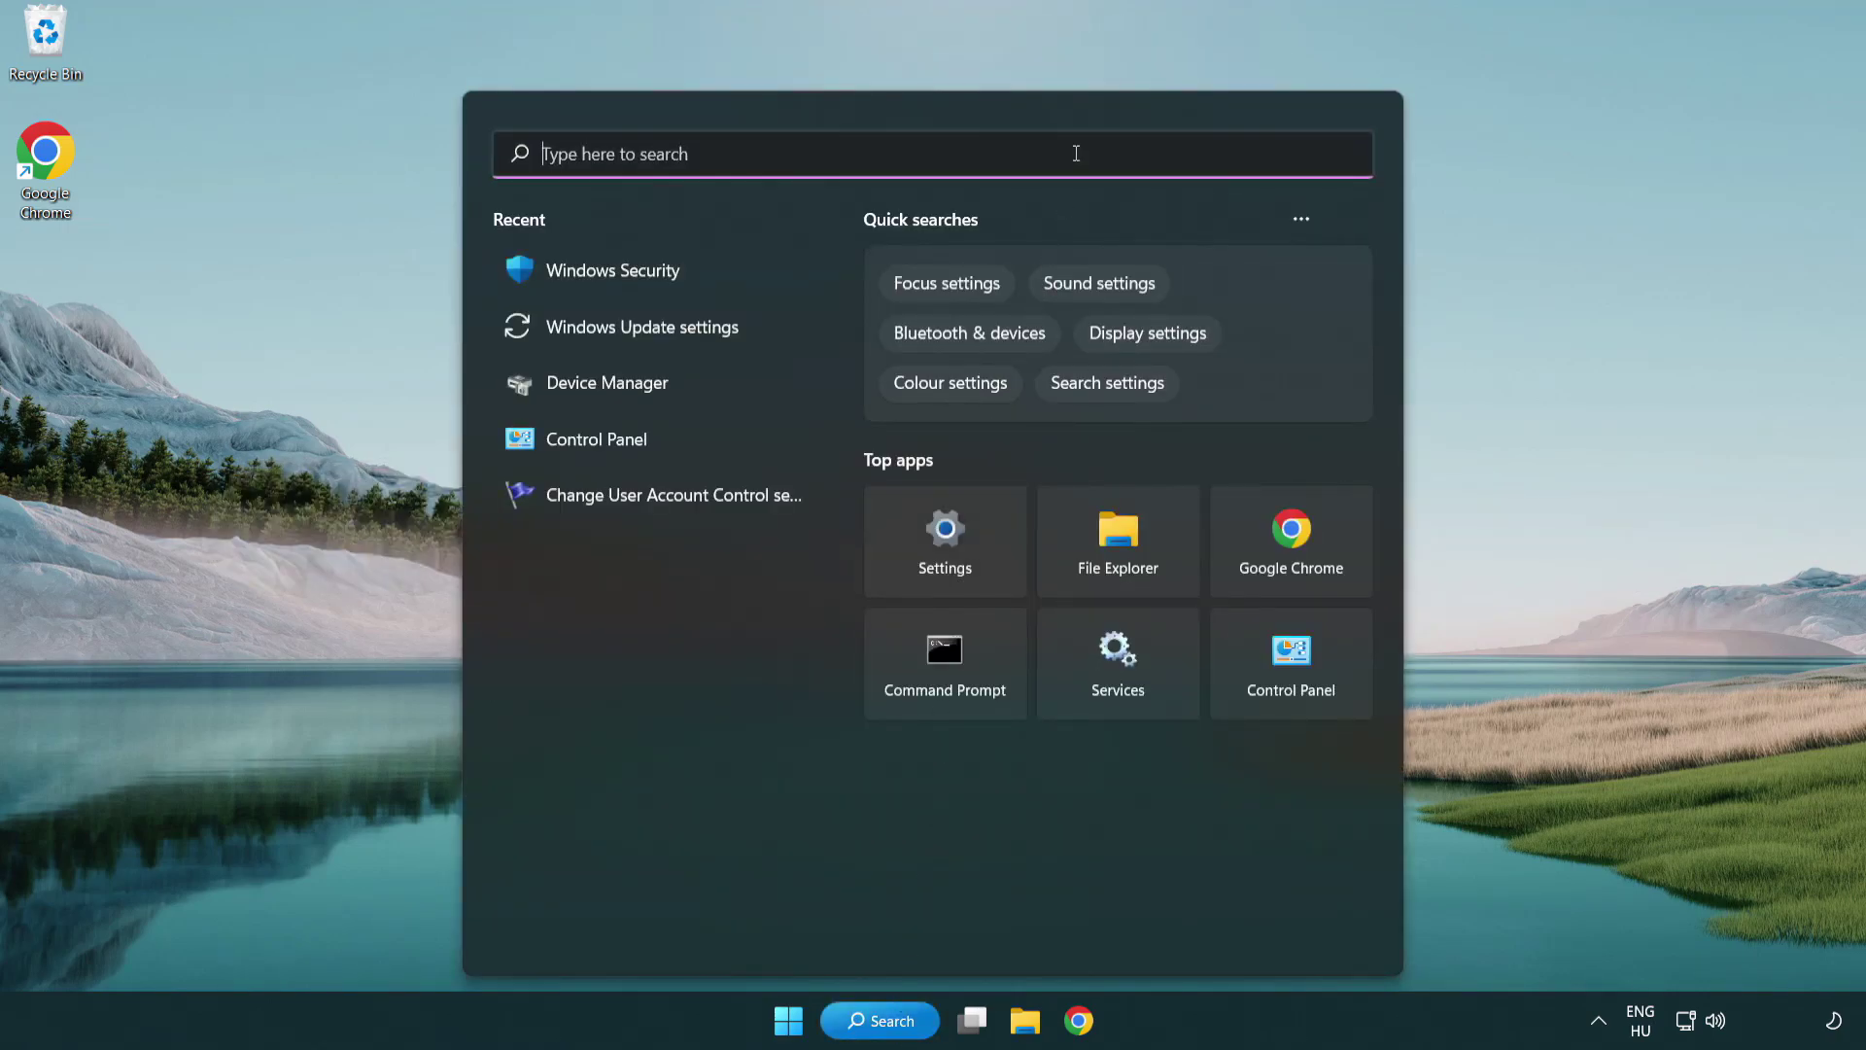
type("device m")
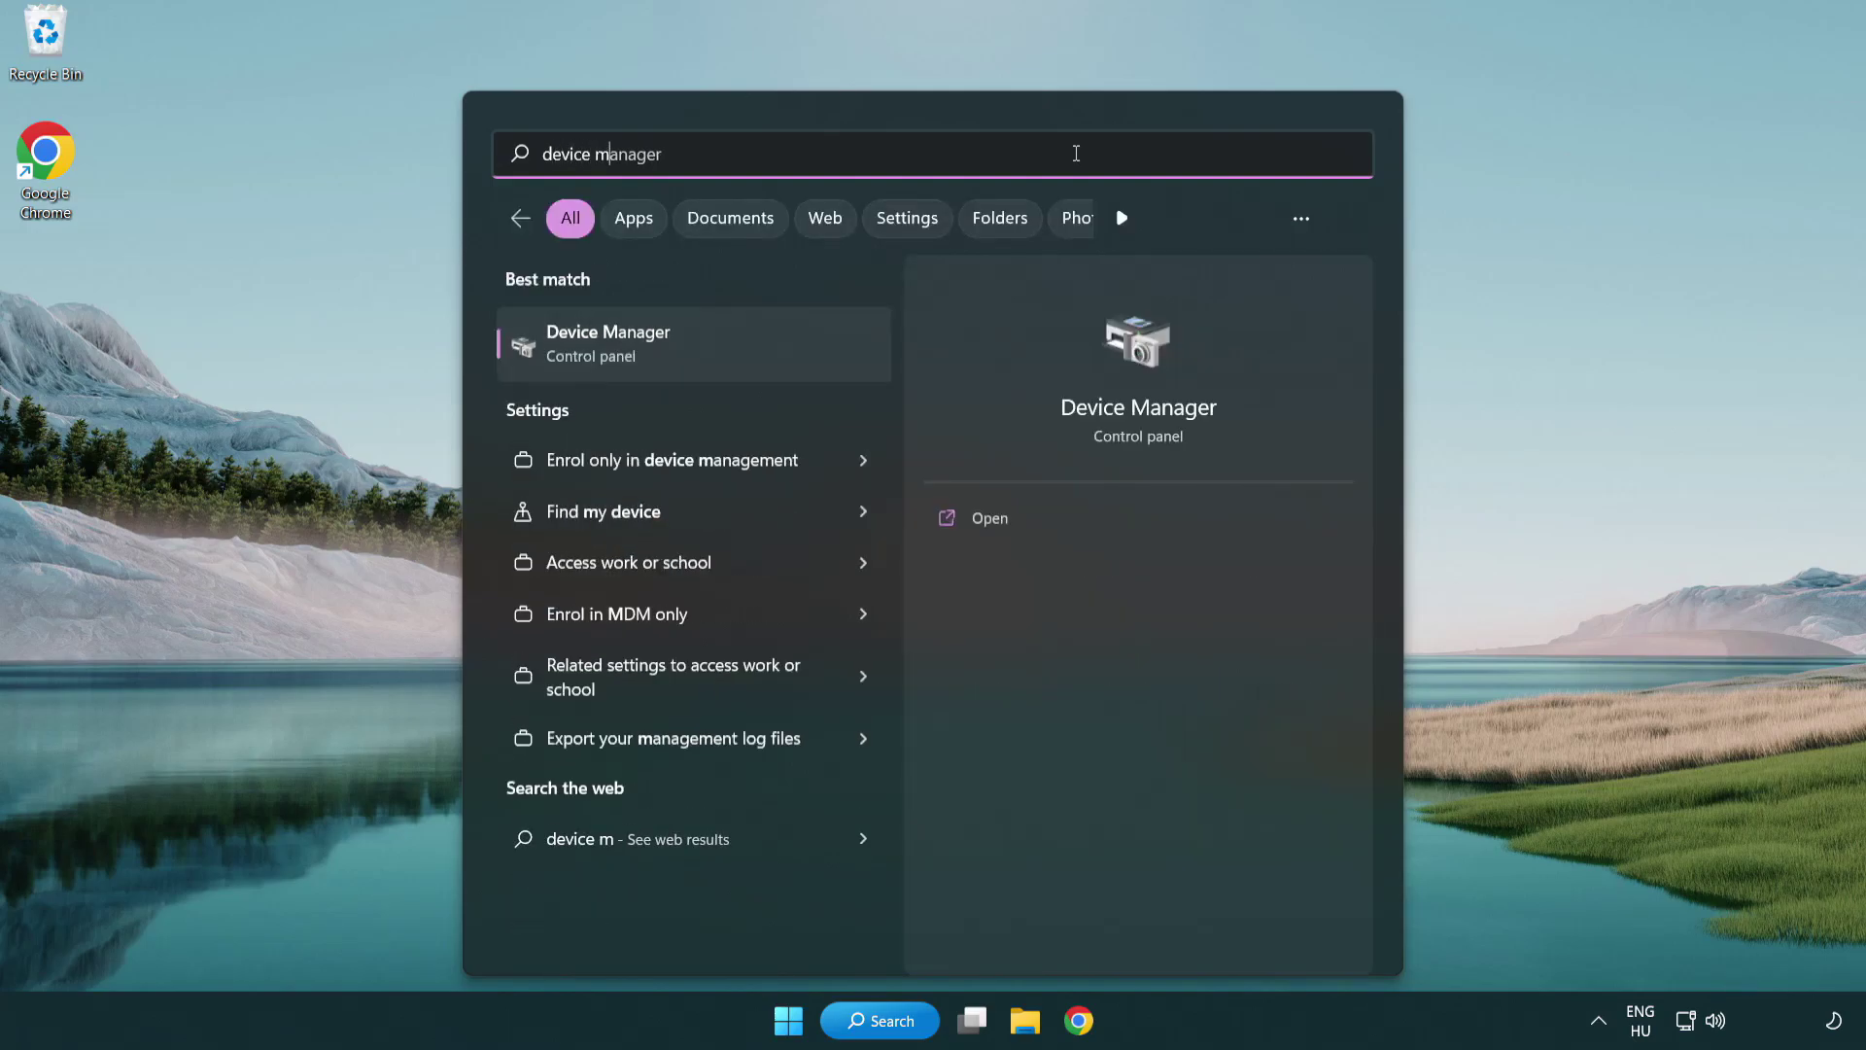
type("anager")
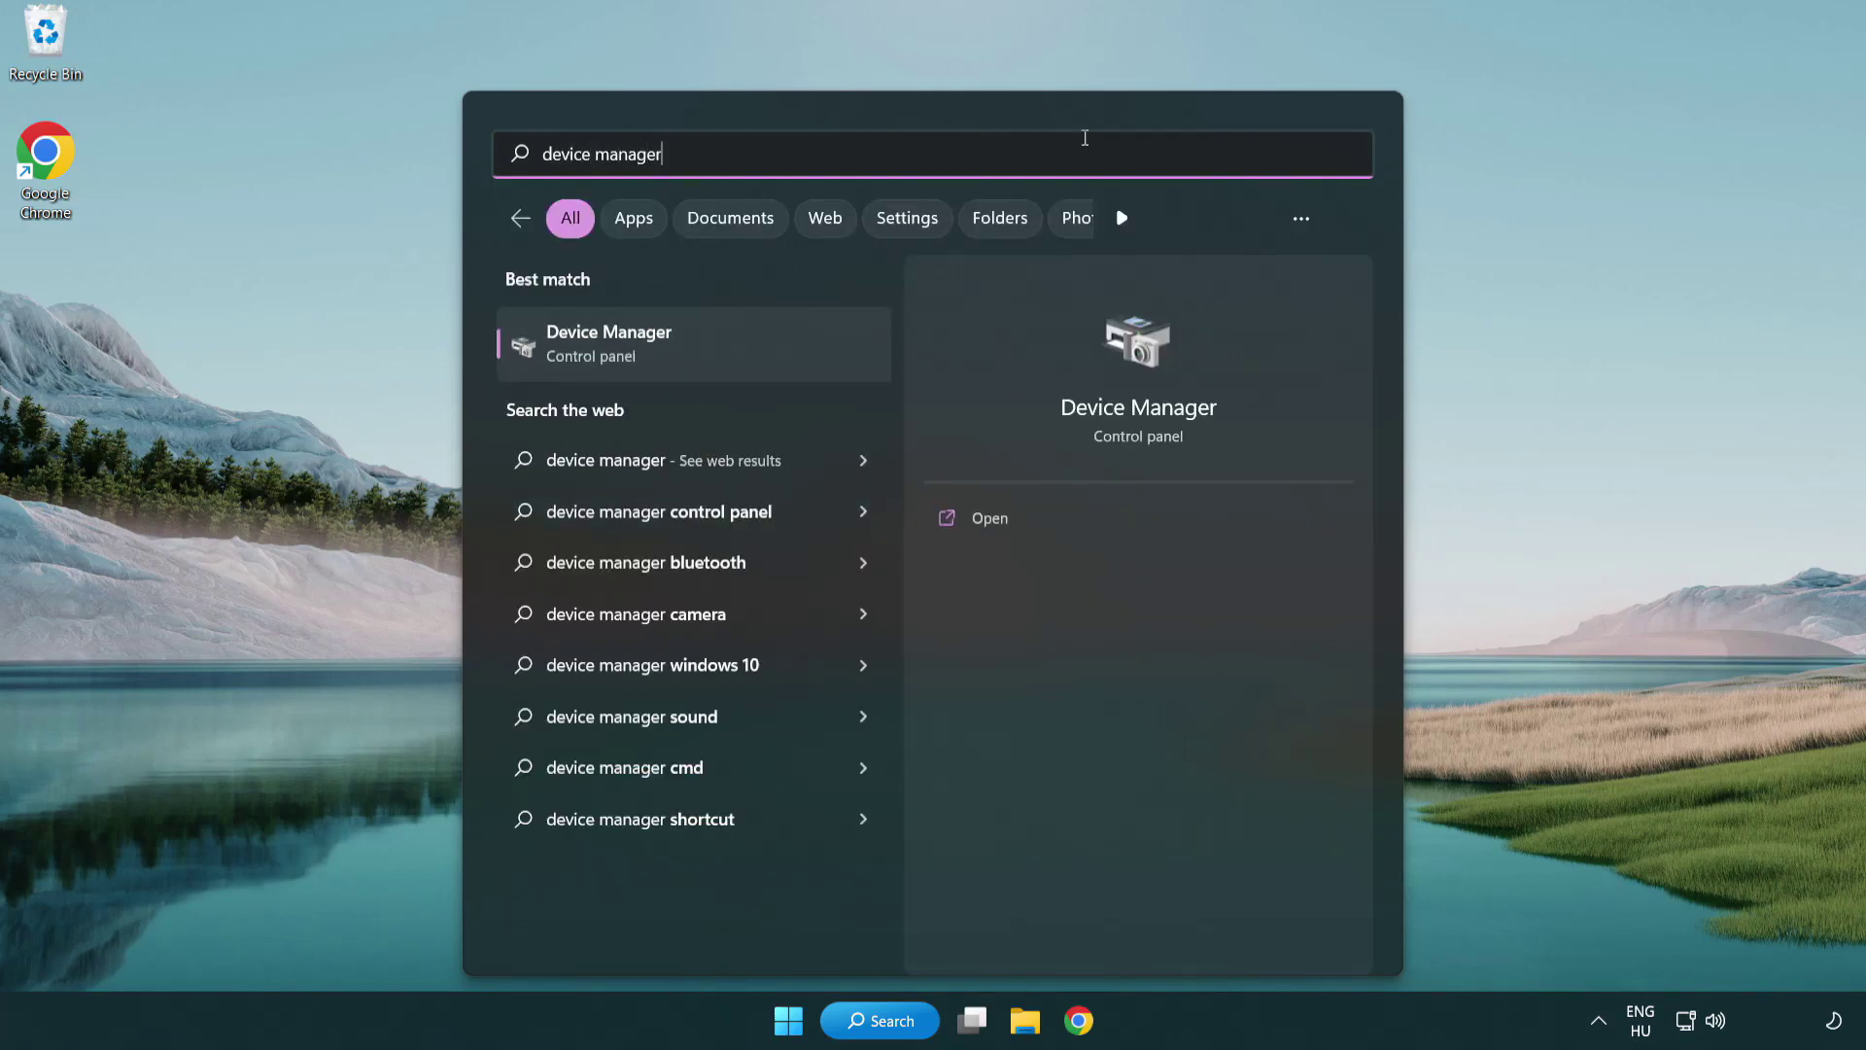
left_click(749, 359)
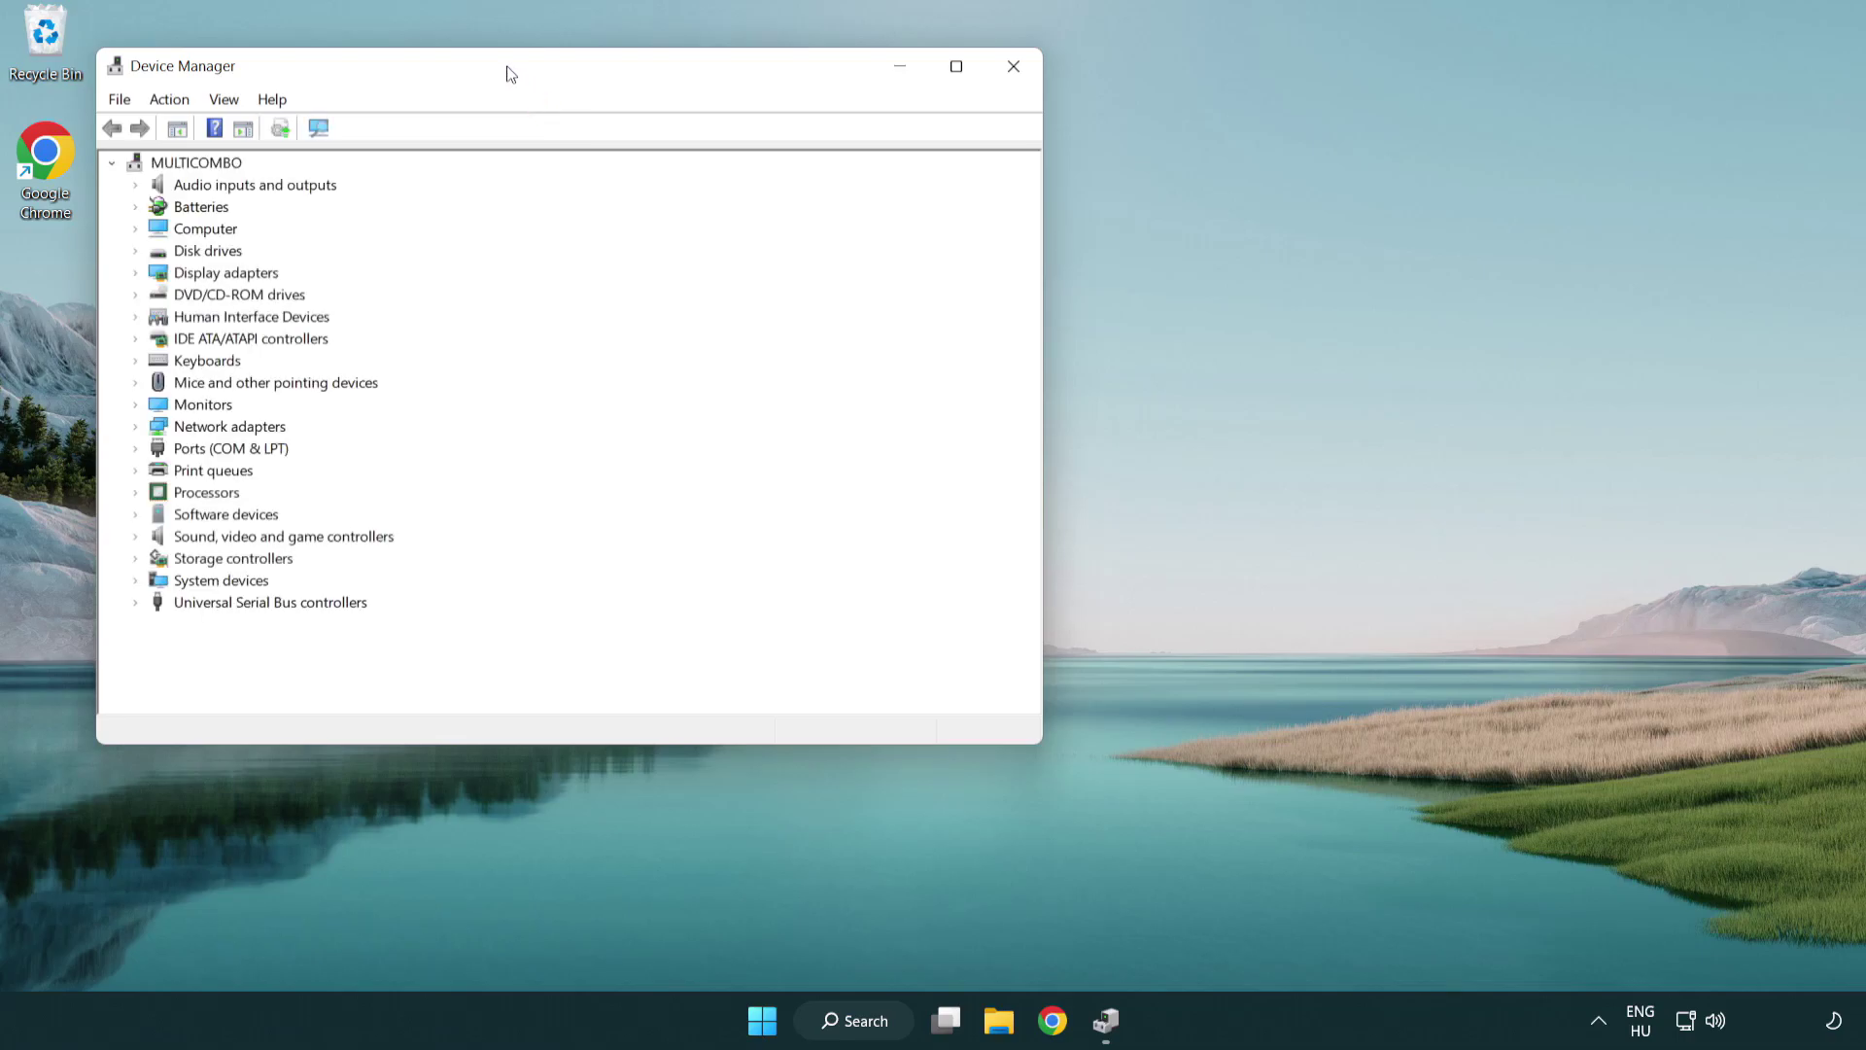
Auto-update the VMware SVGA 3D display adapter driver, finding it already best, then close Device Manager.
left_click_drag(510, 74, 821, 188)
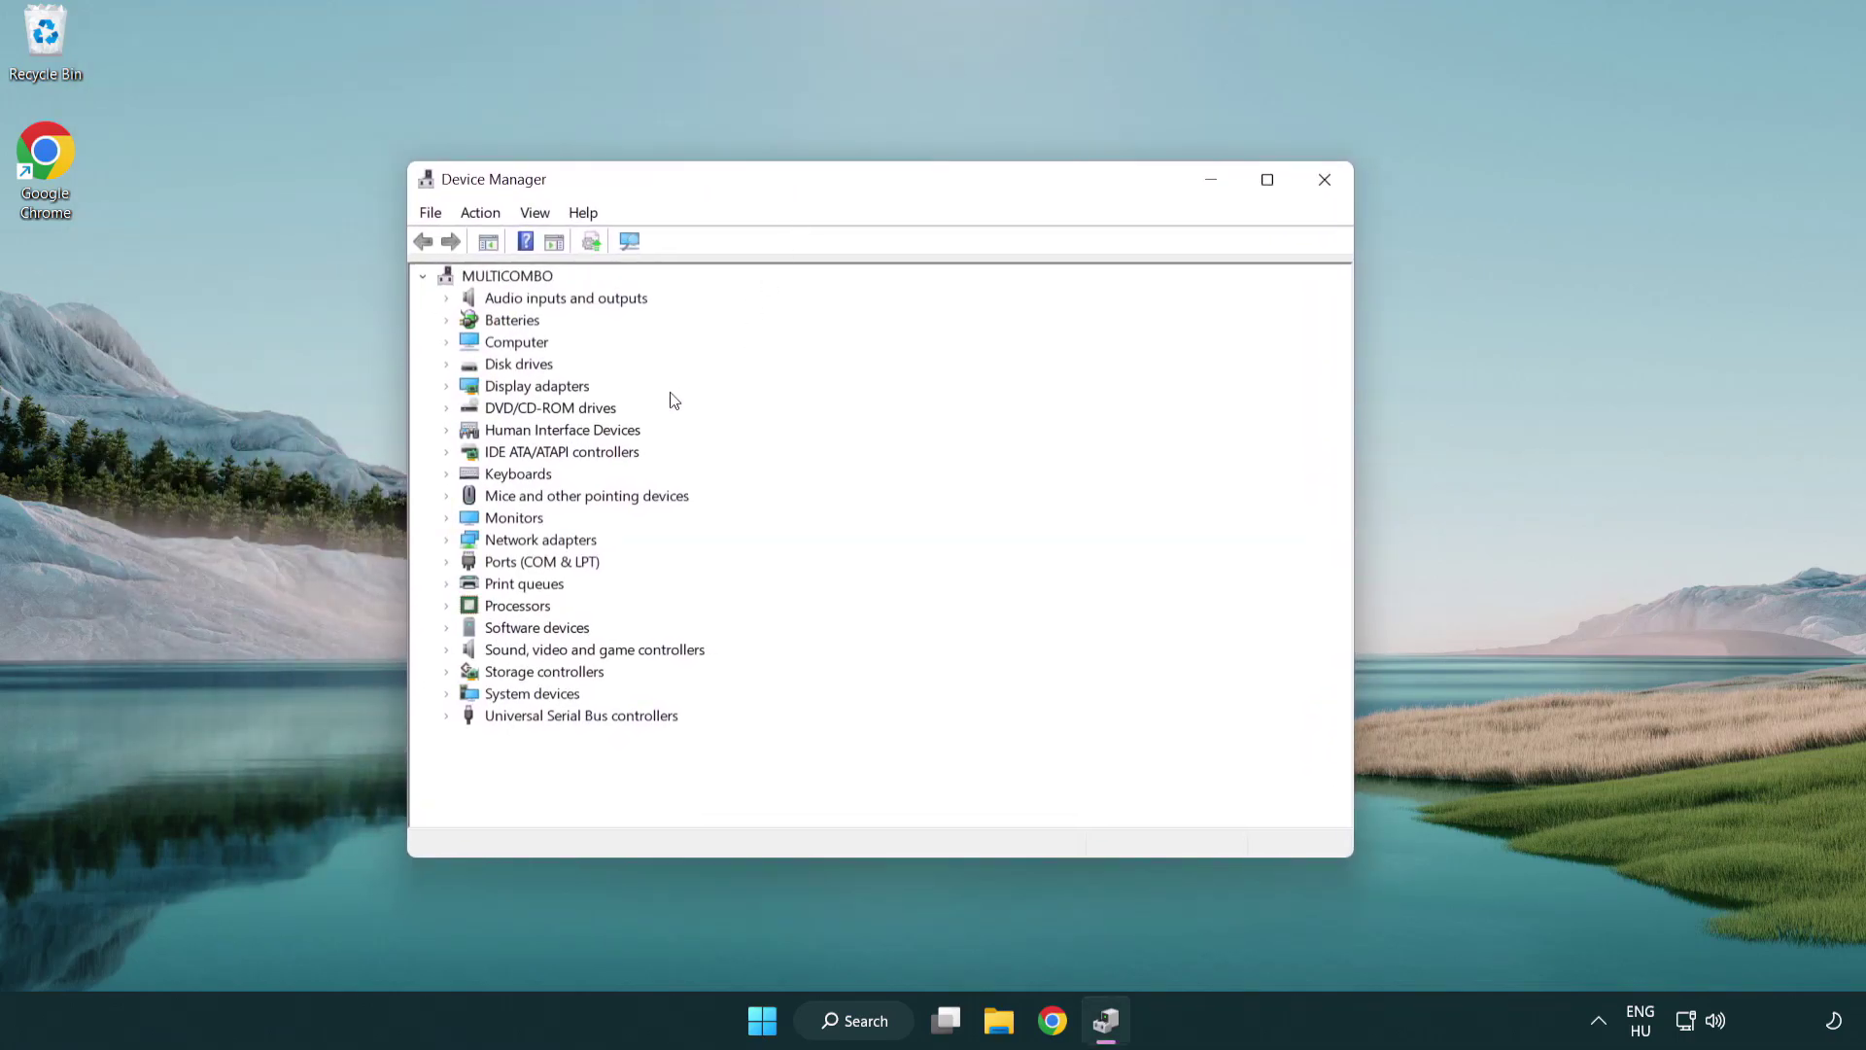
left_click(546, 389)
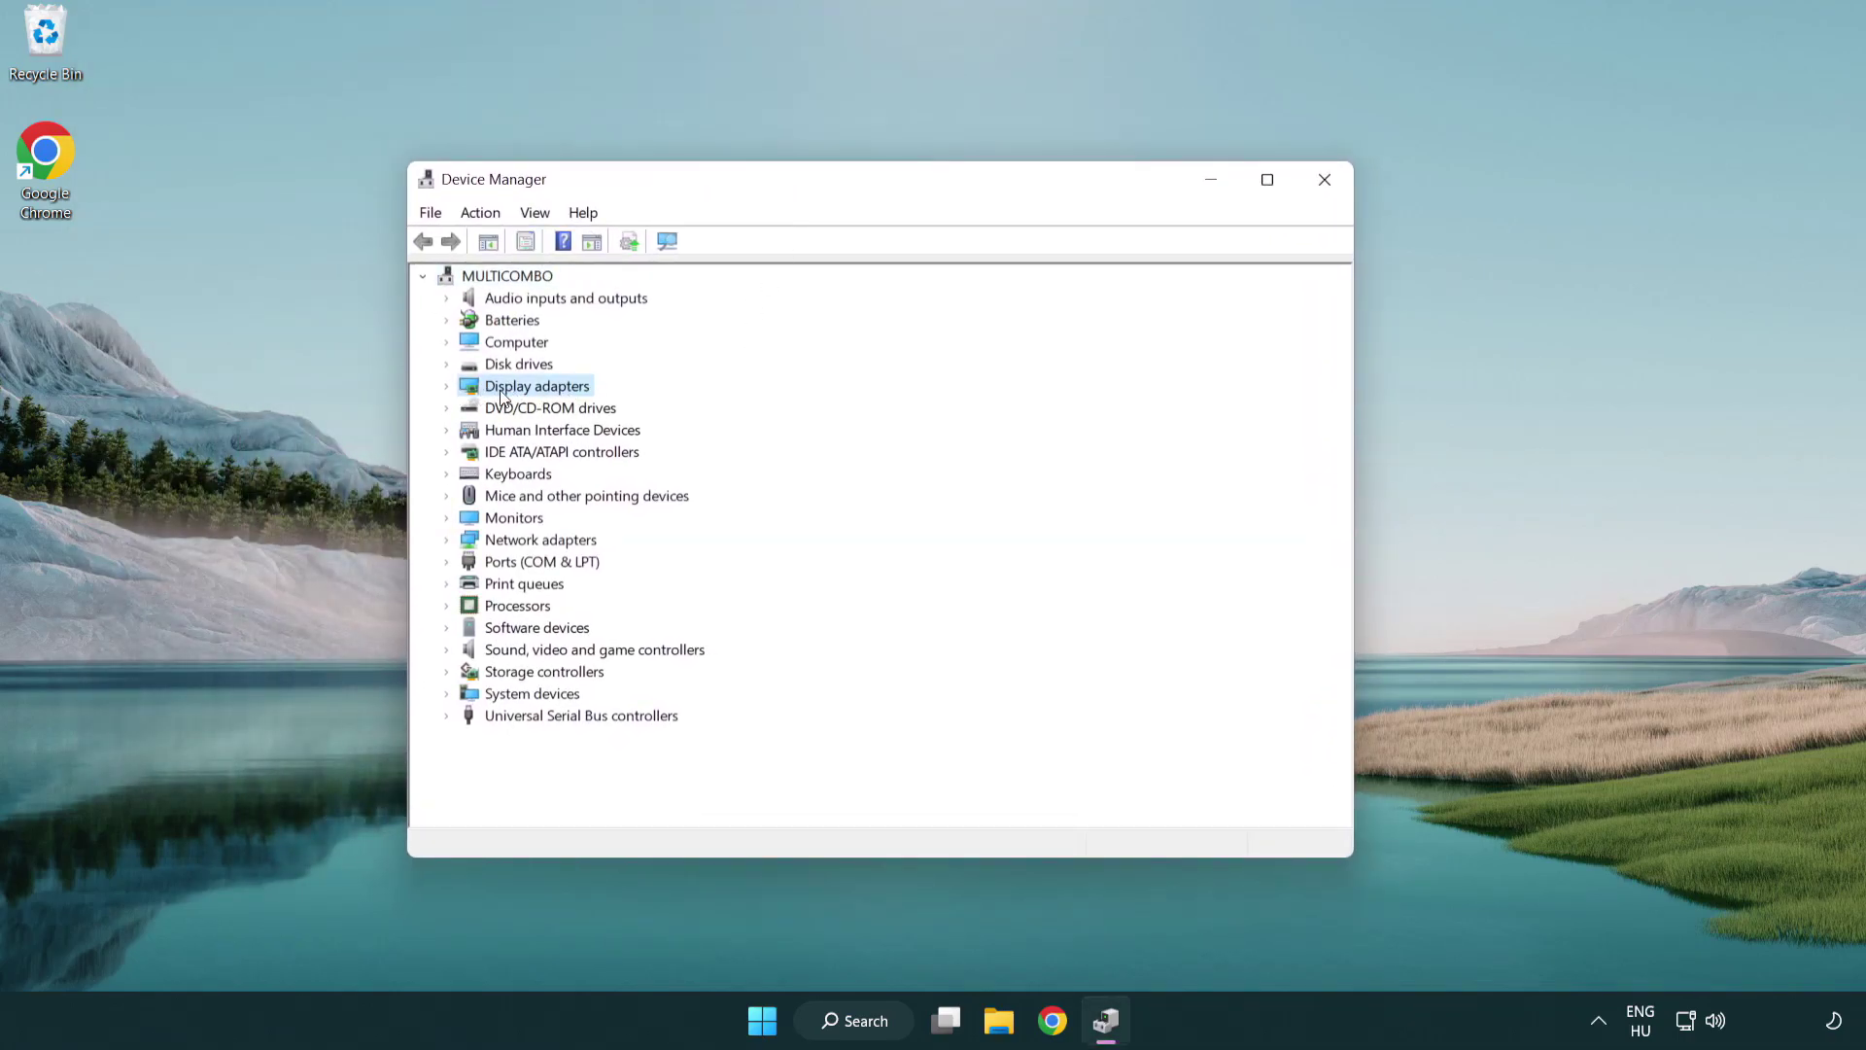
left_click(447, 386)
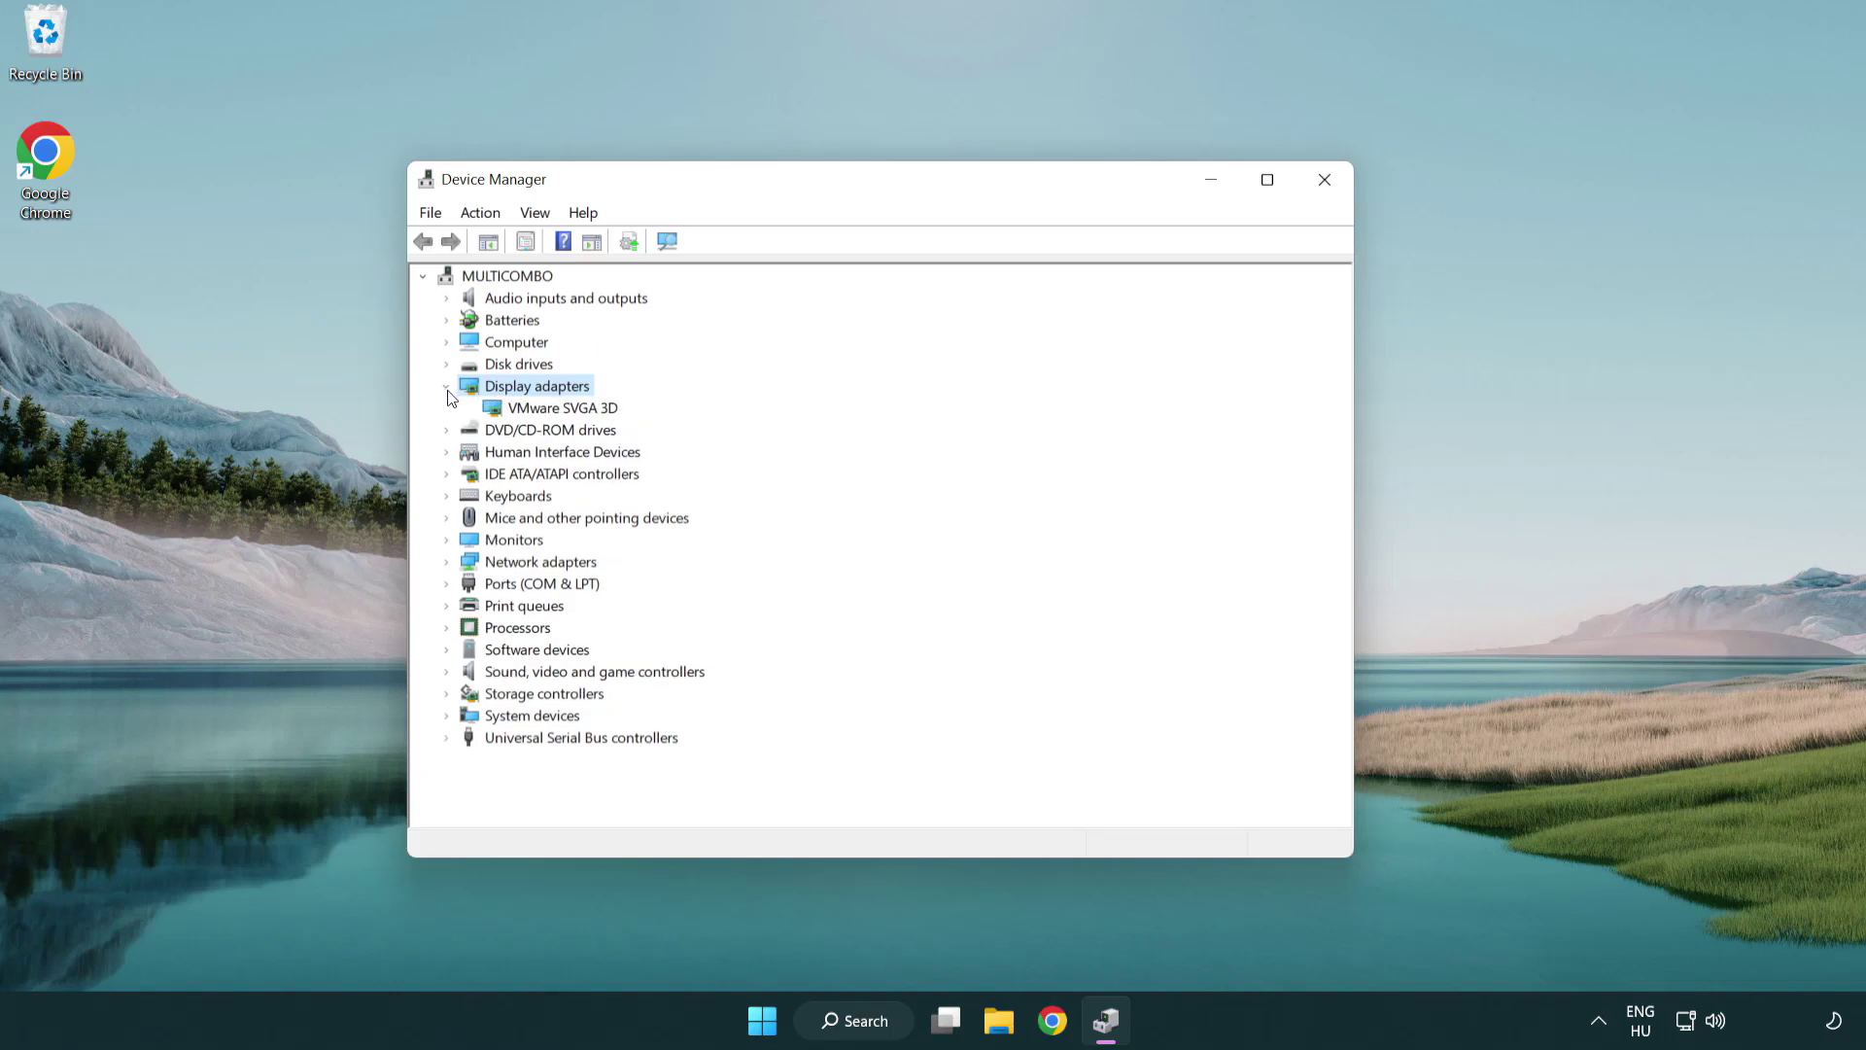
left_click(556, 412)
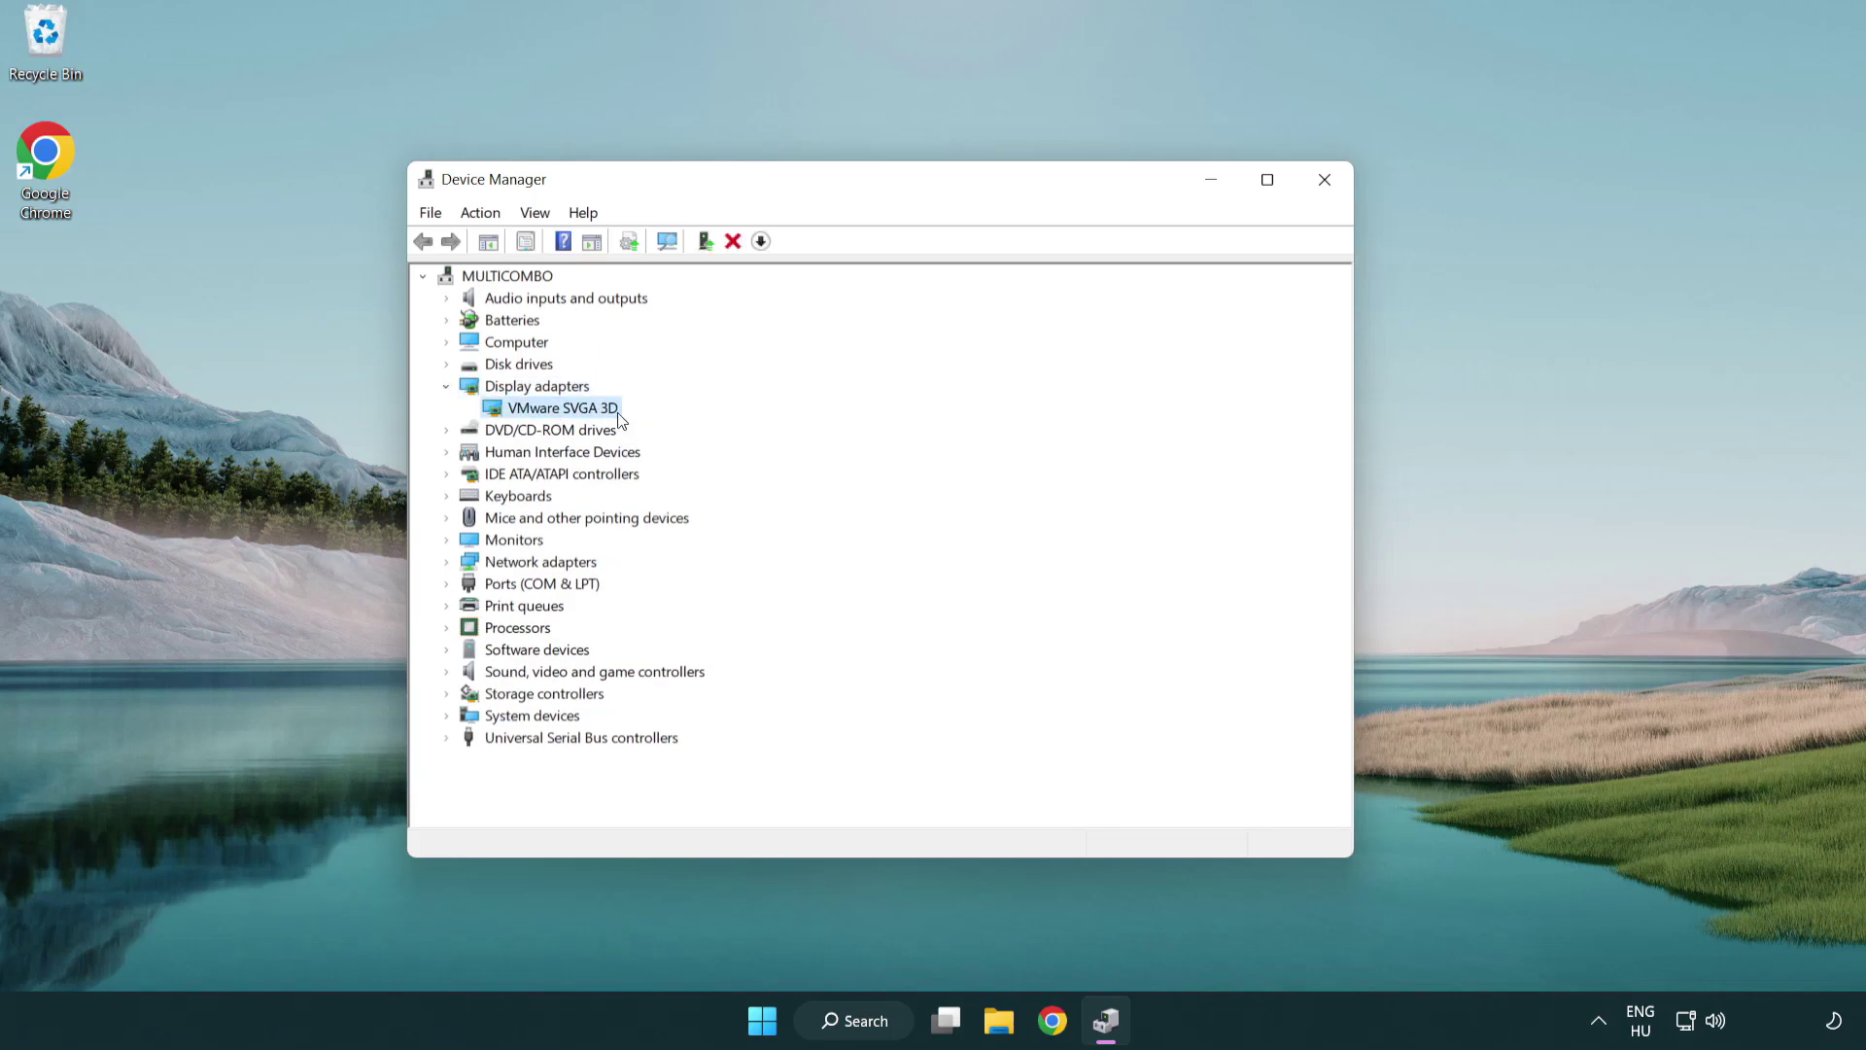
right_click(556, 414)
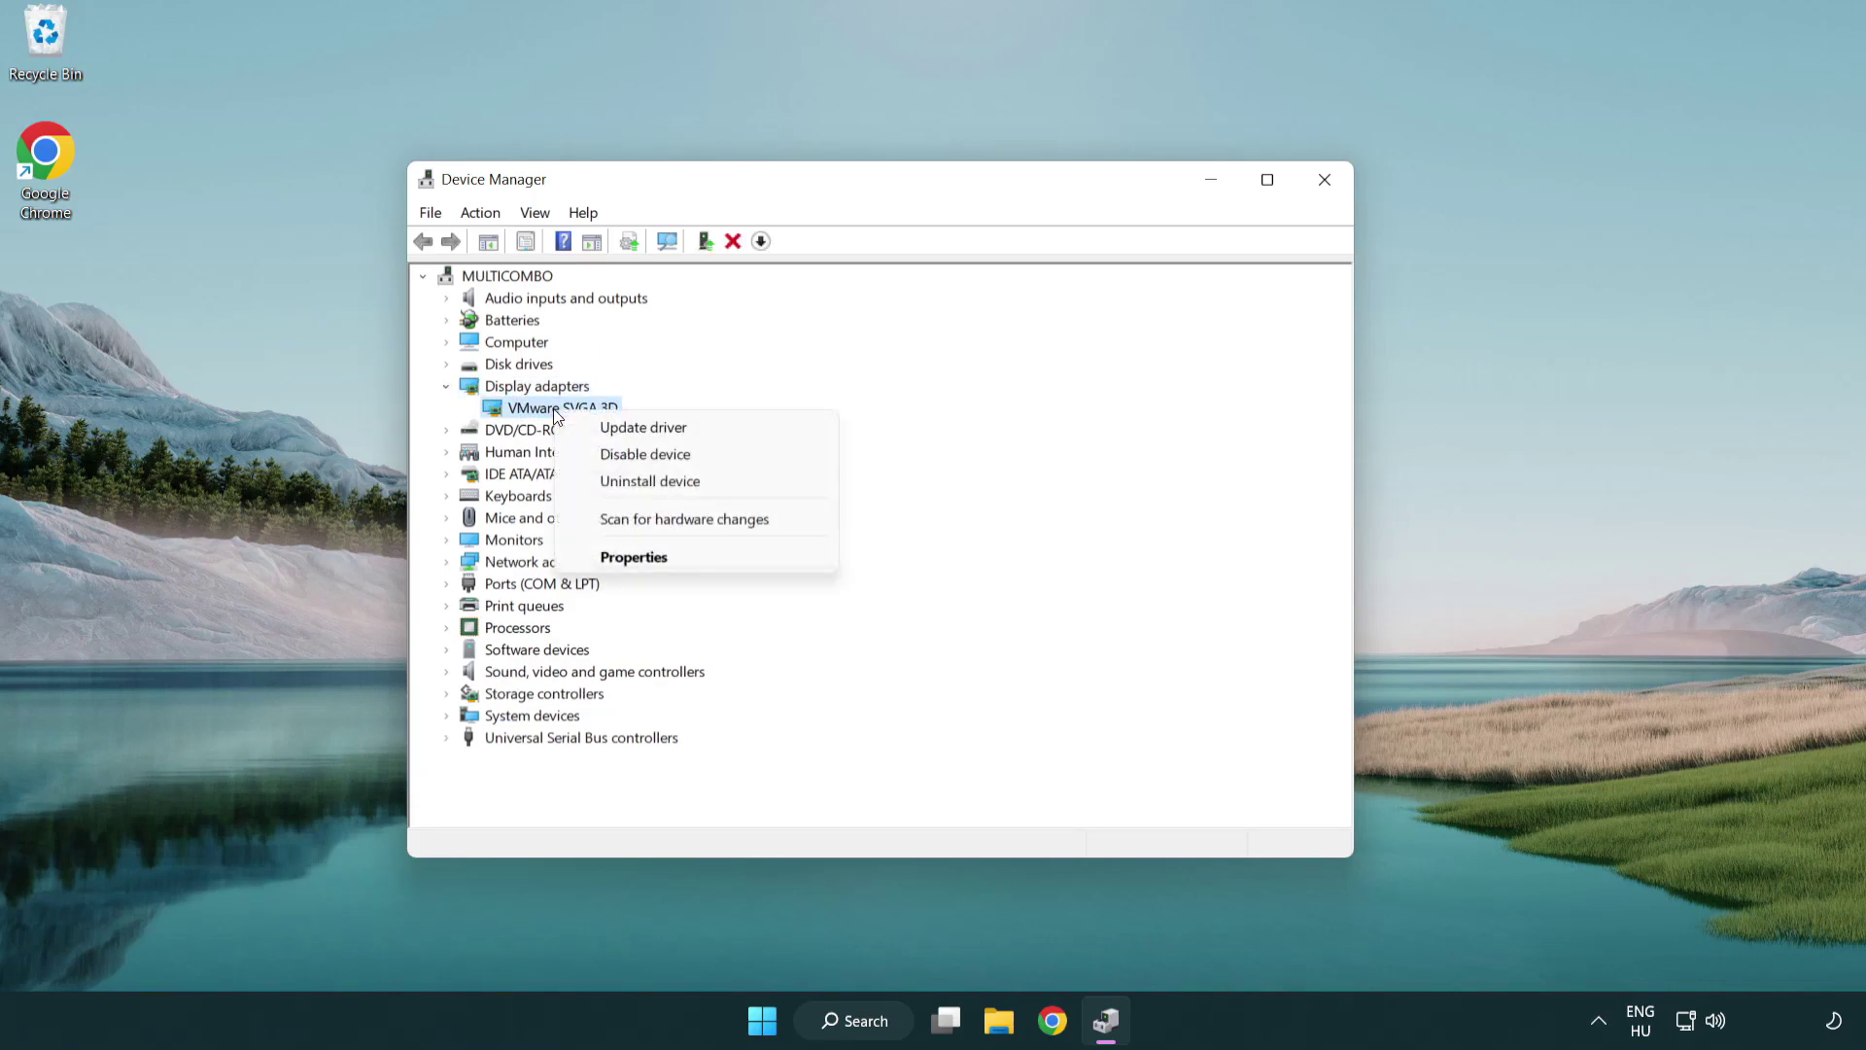
left_click(737, 429)
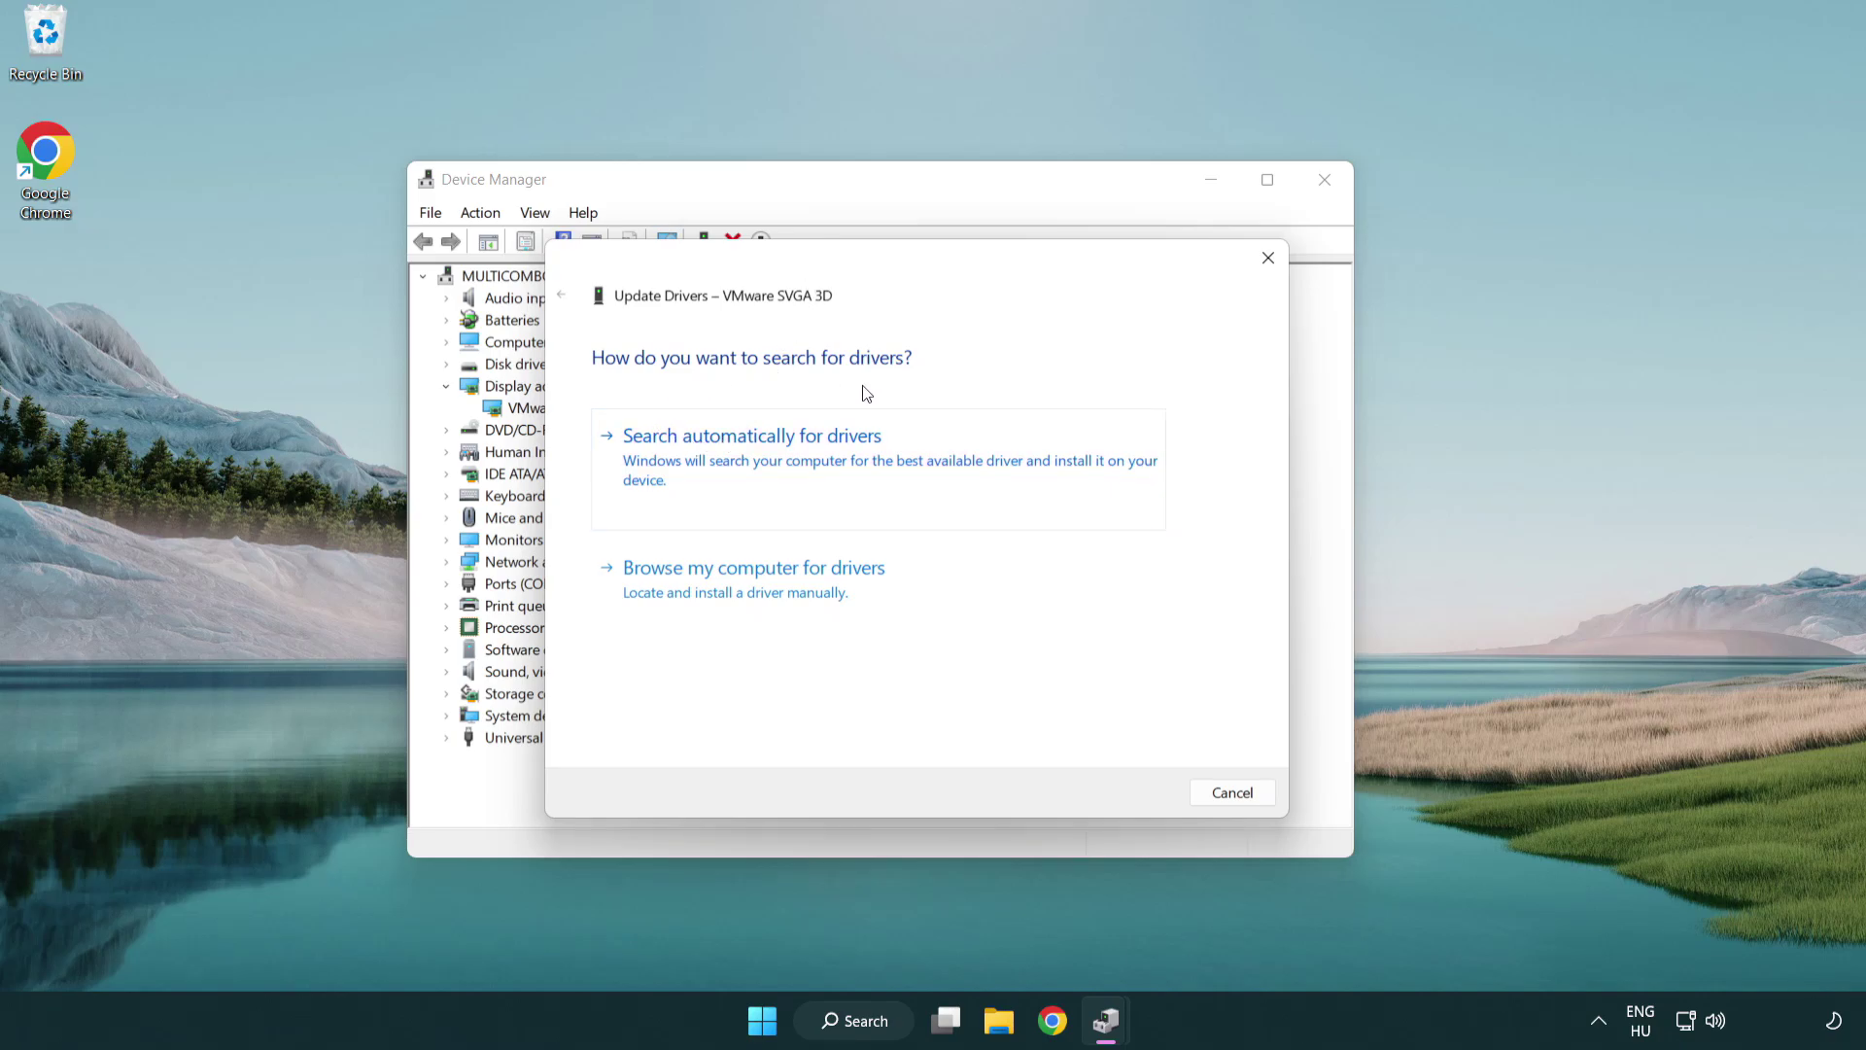
left_click(822, 459)
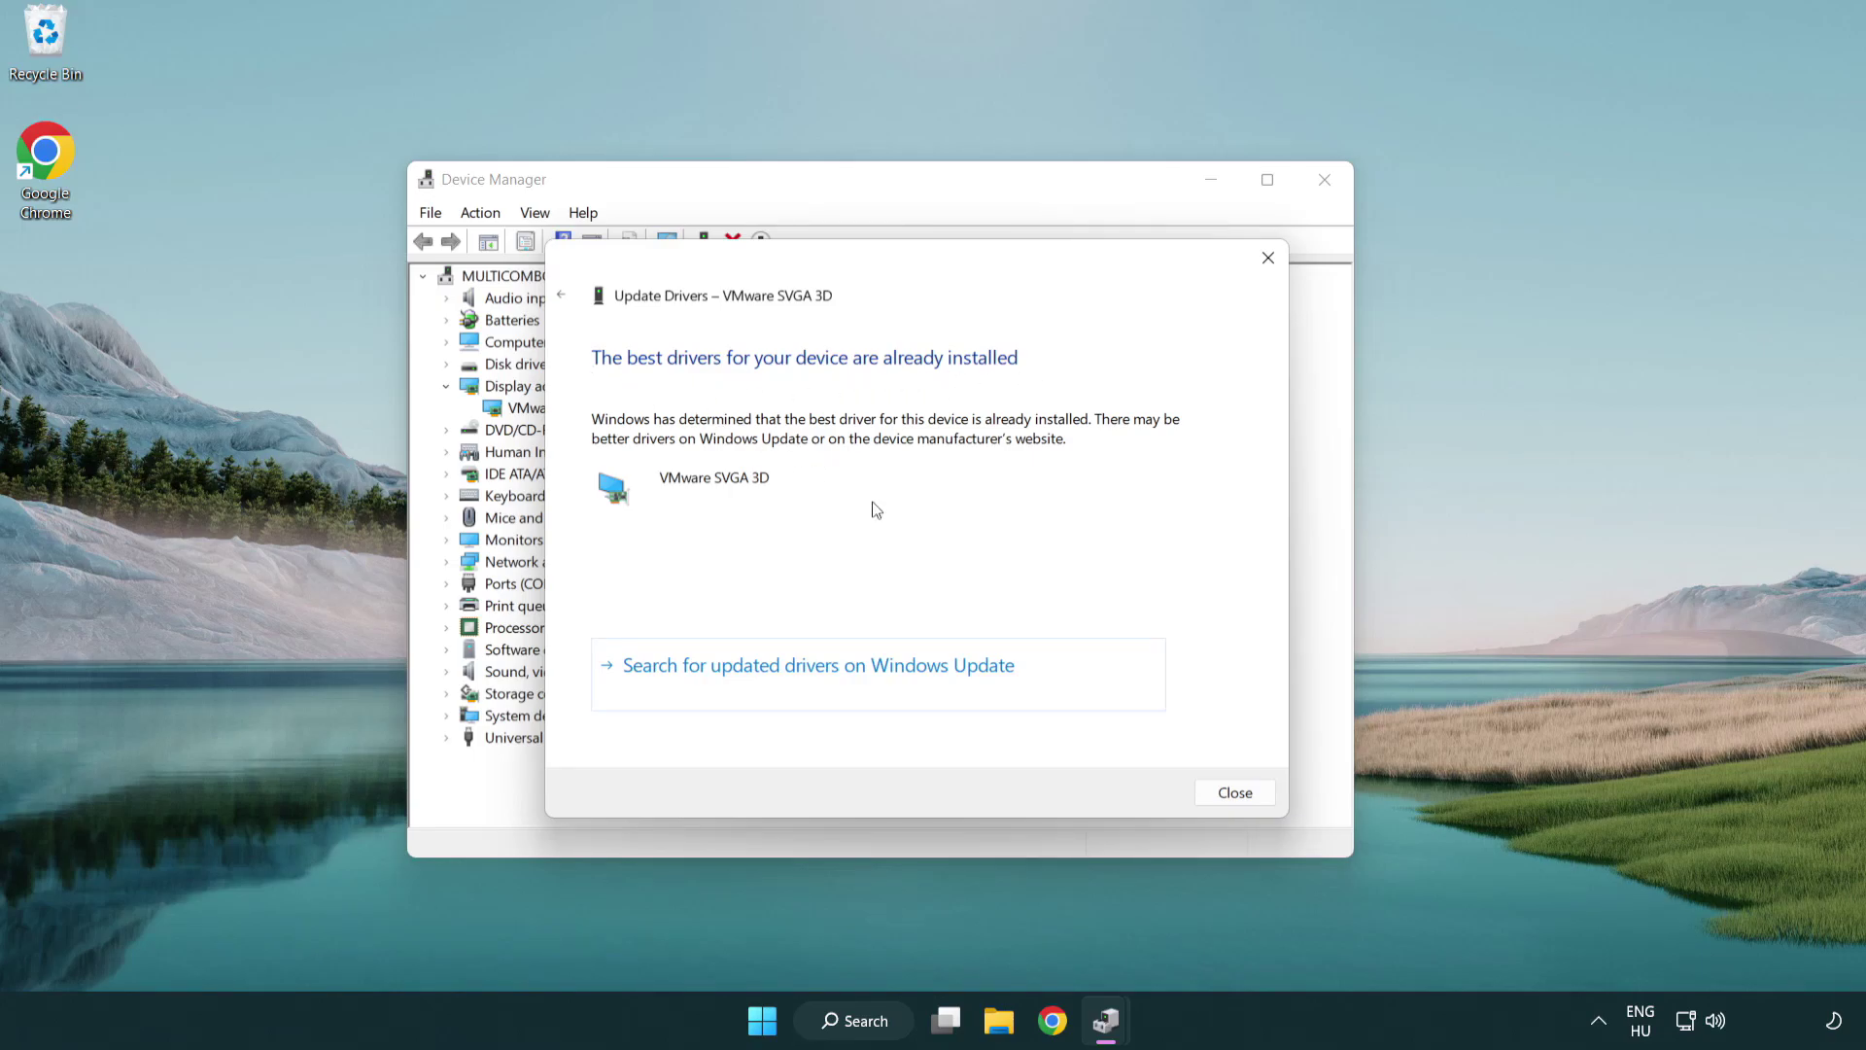
left_click(1235, 793)
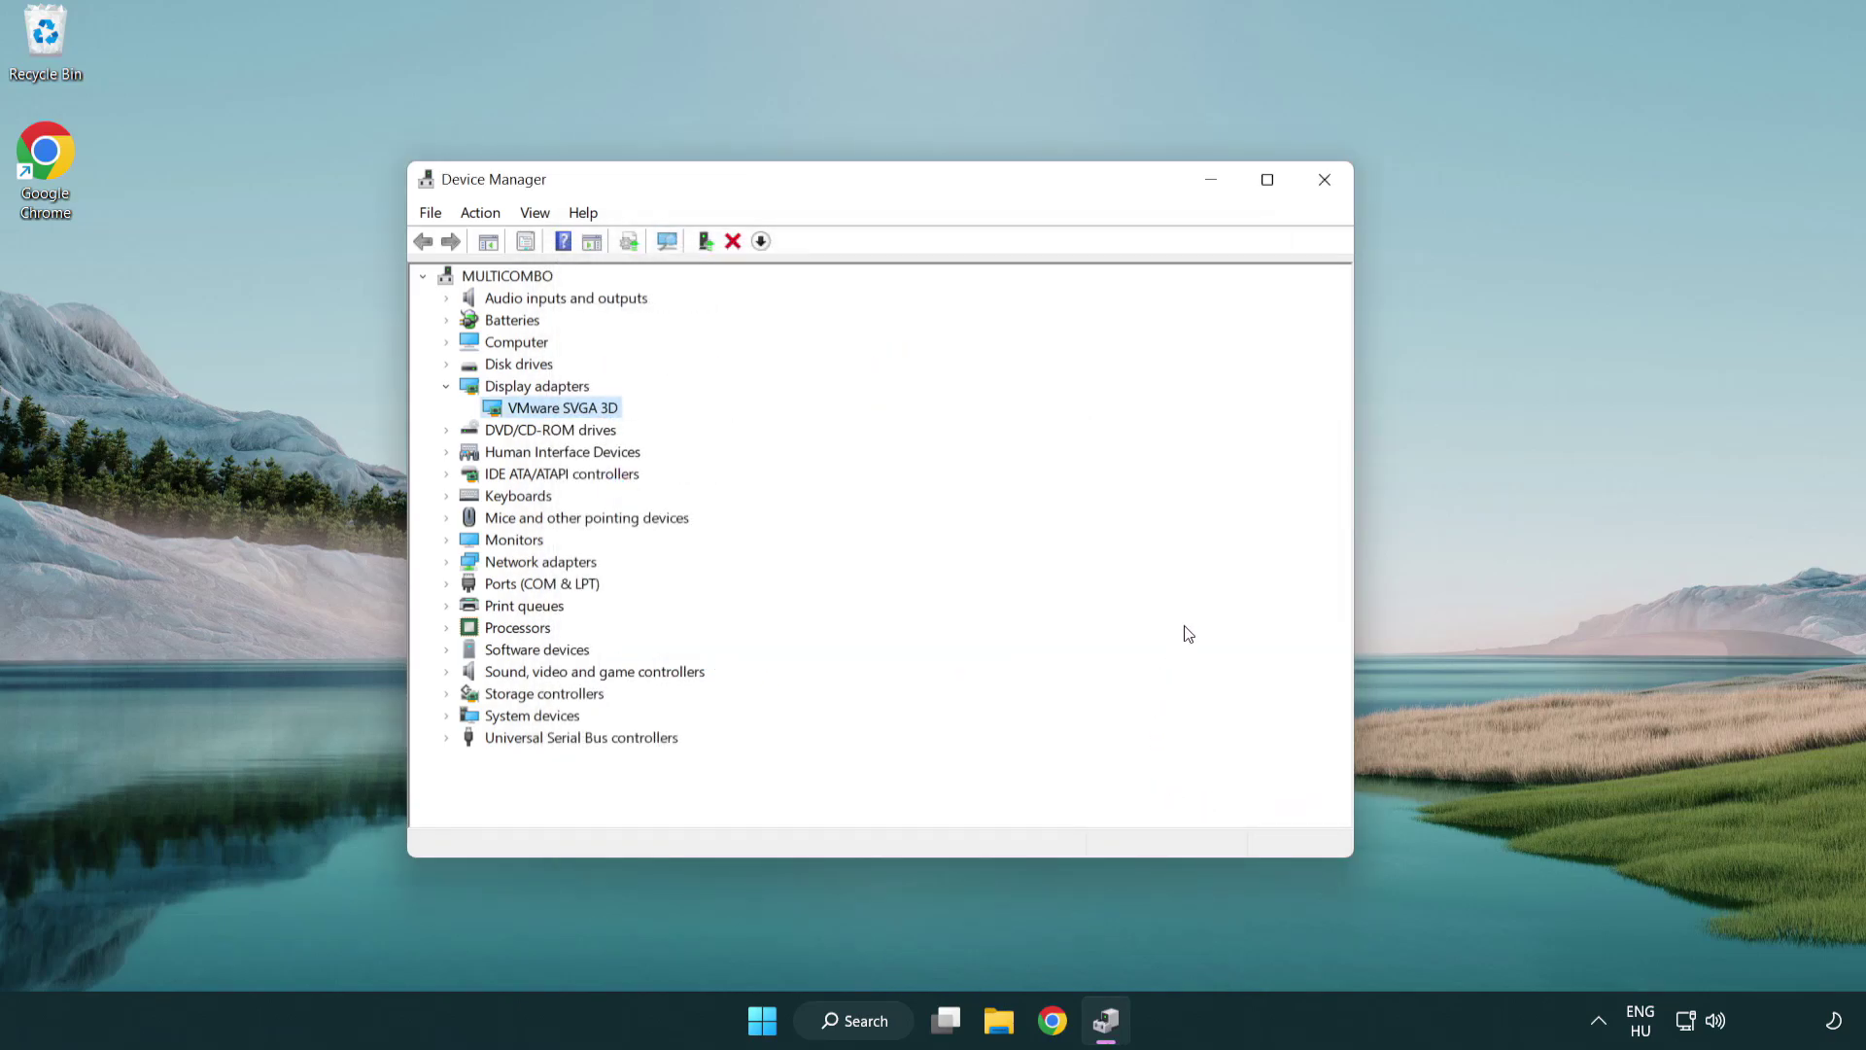
left_click(1328, 185)
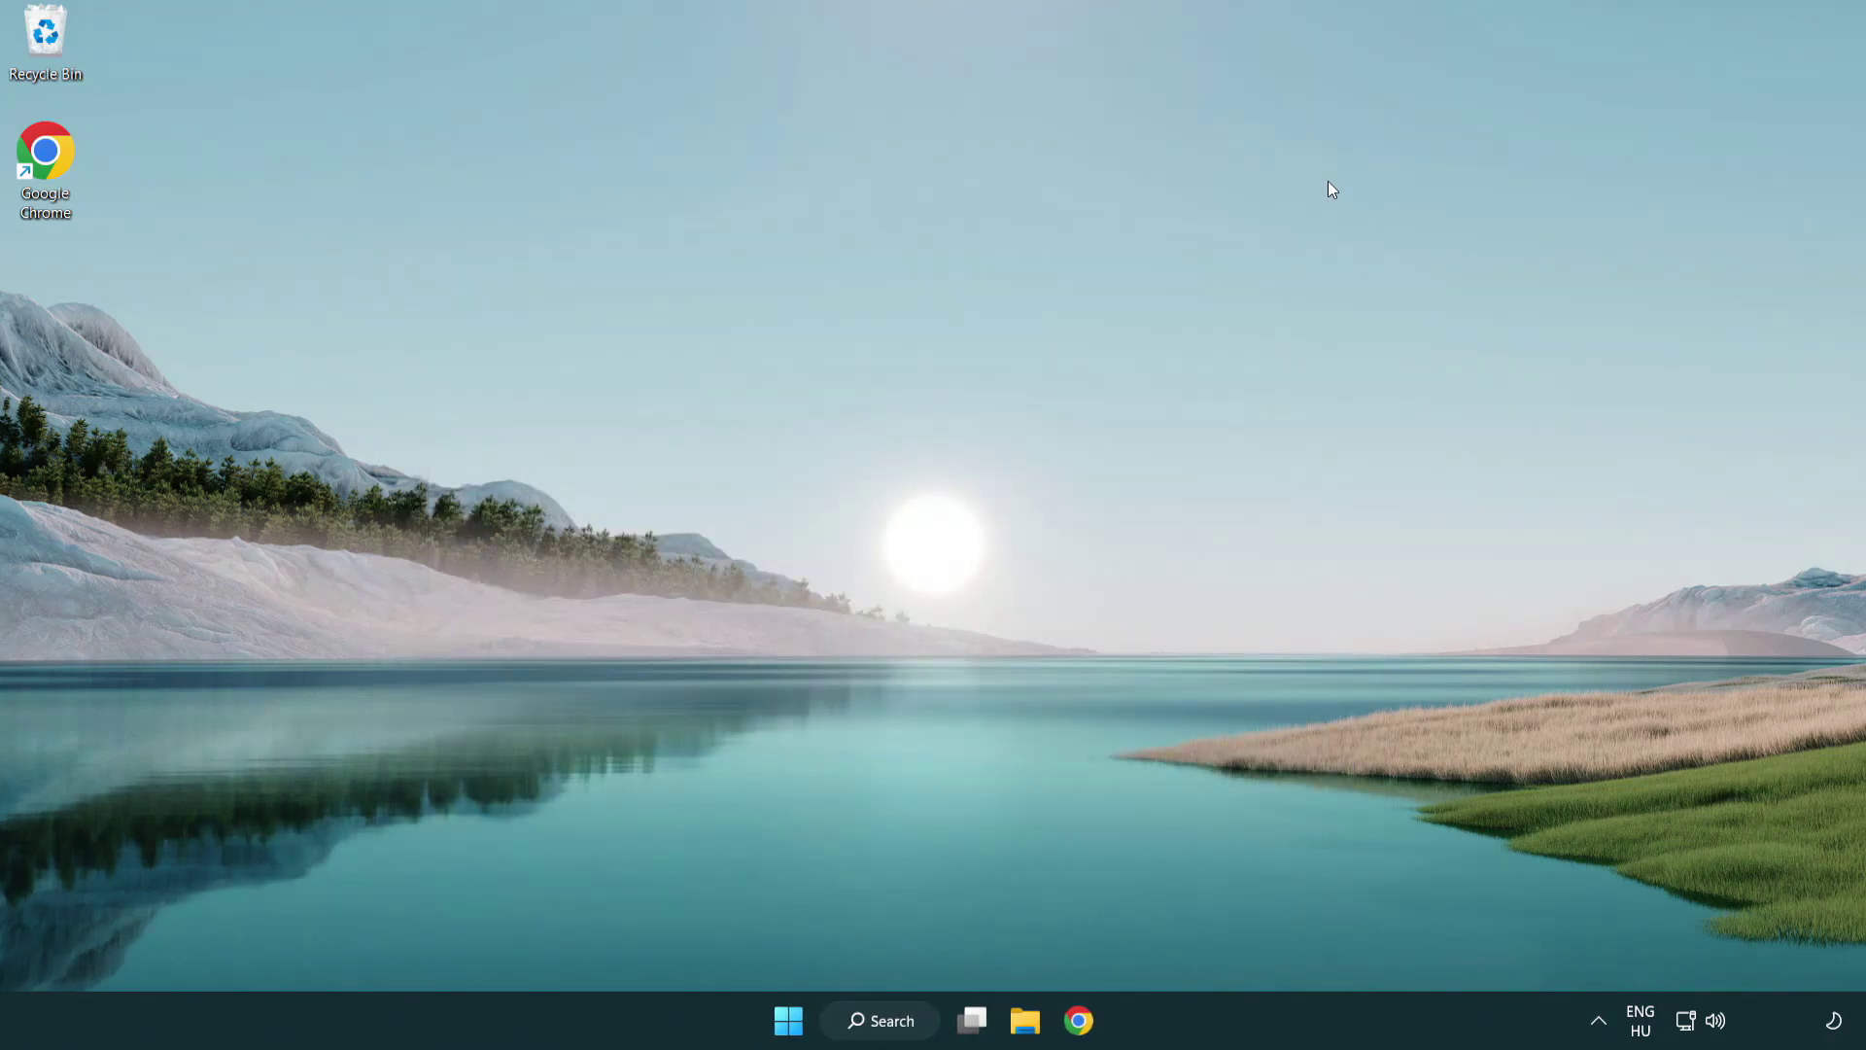
Search Windows for 'update'.
left_click(899, 1018)
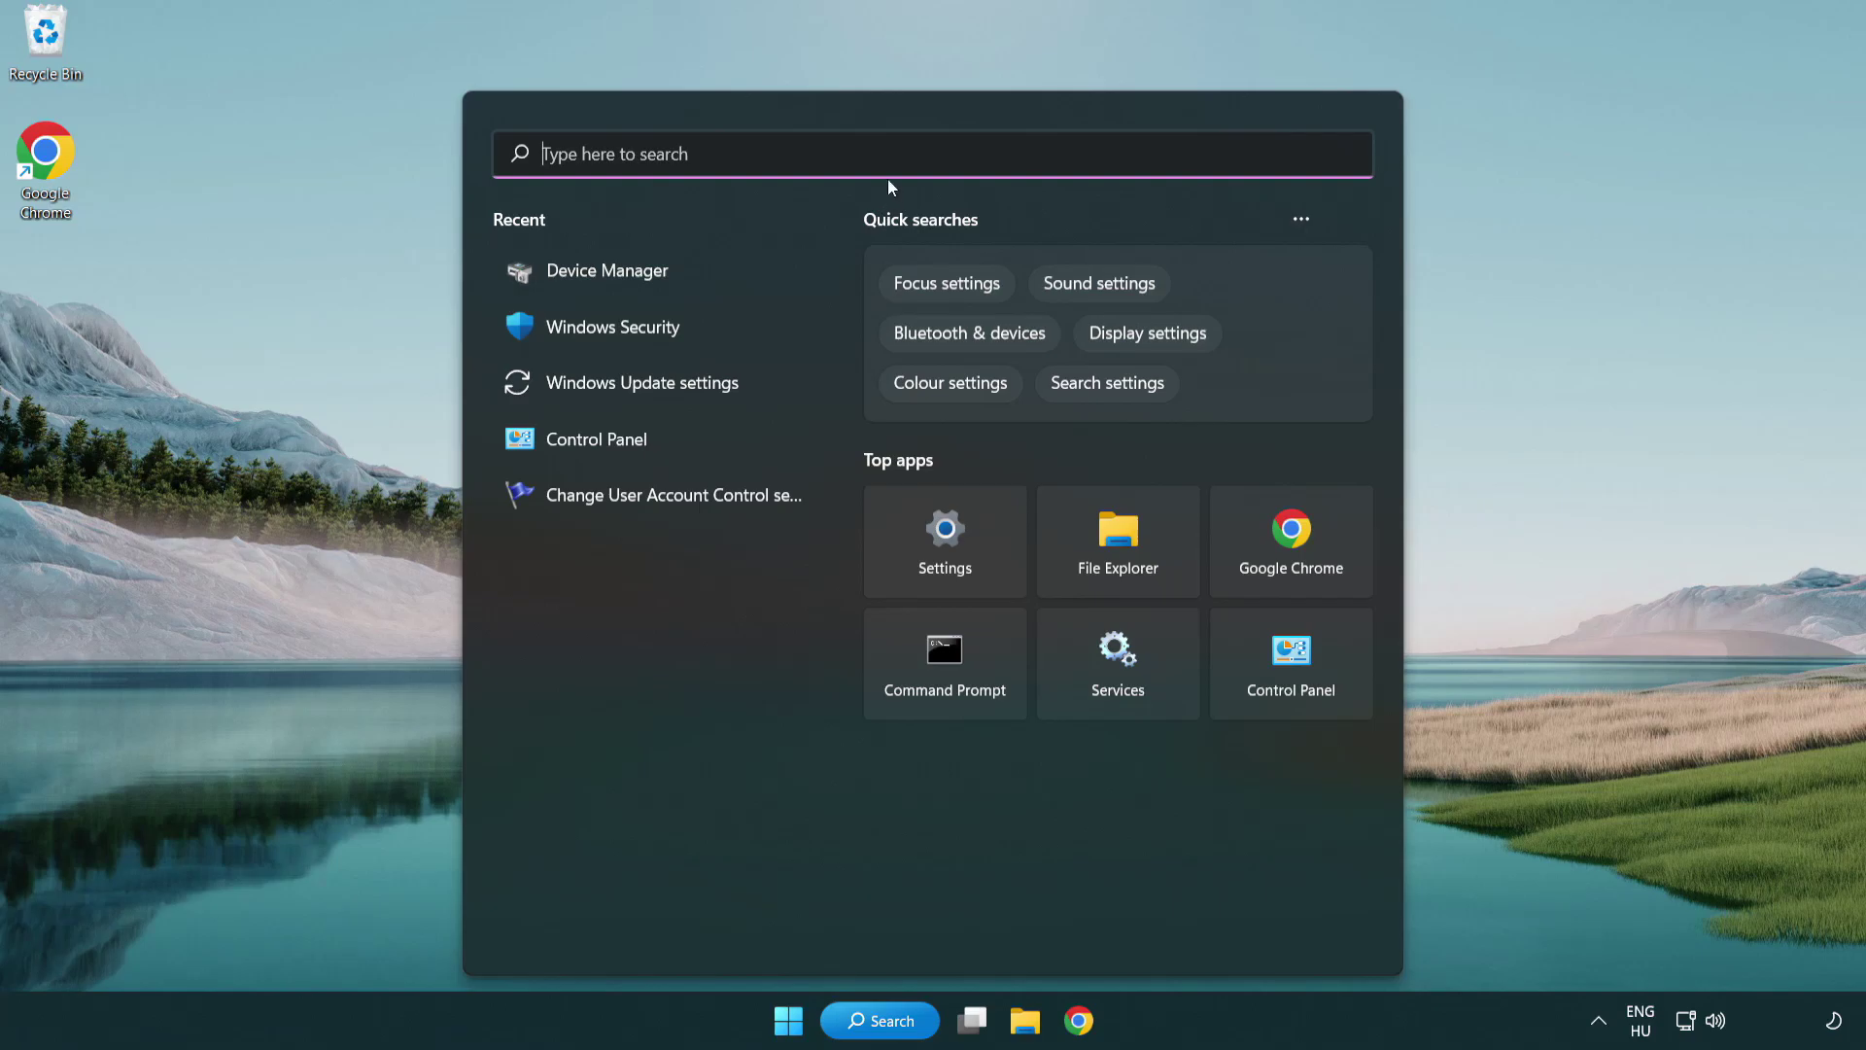
type("update")
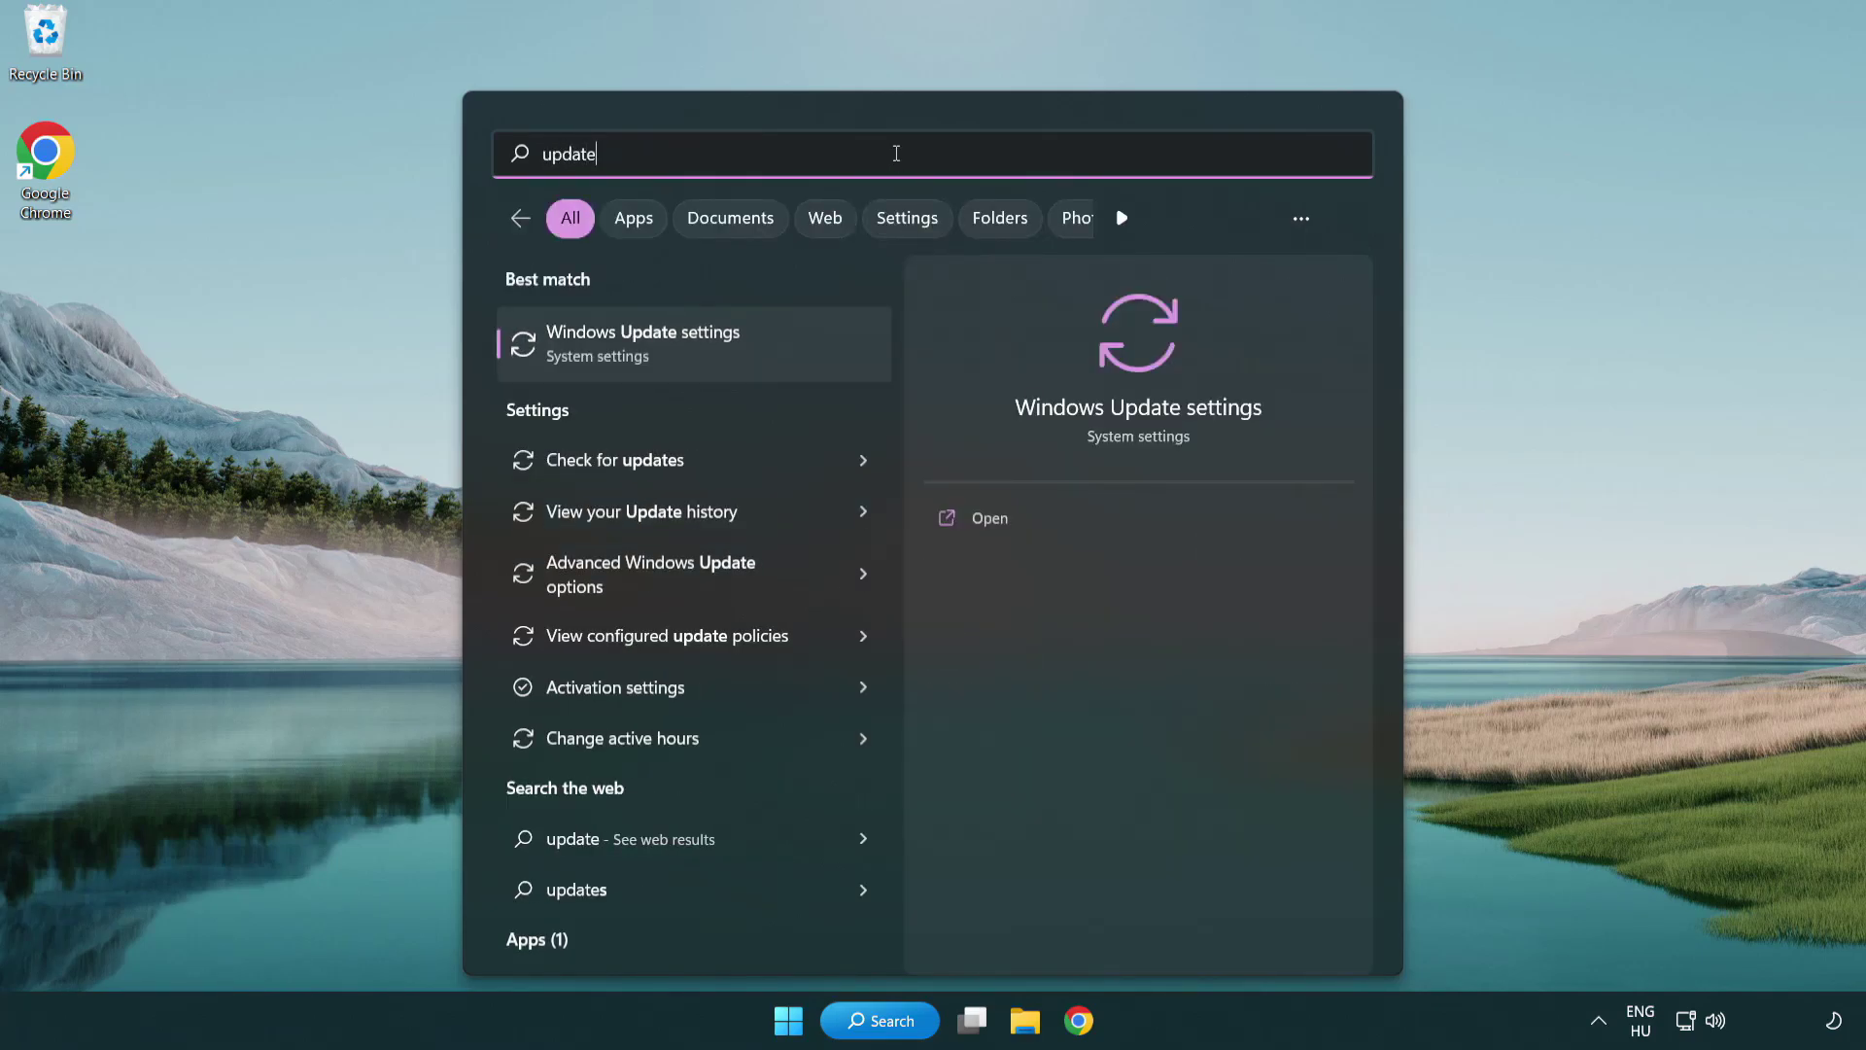
Run Check for updates in Windows Update settings, then close Settings once it reports up to date.
left_click(728, 356)
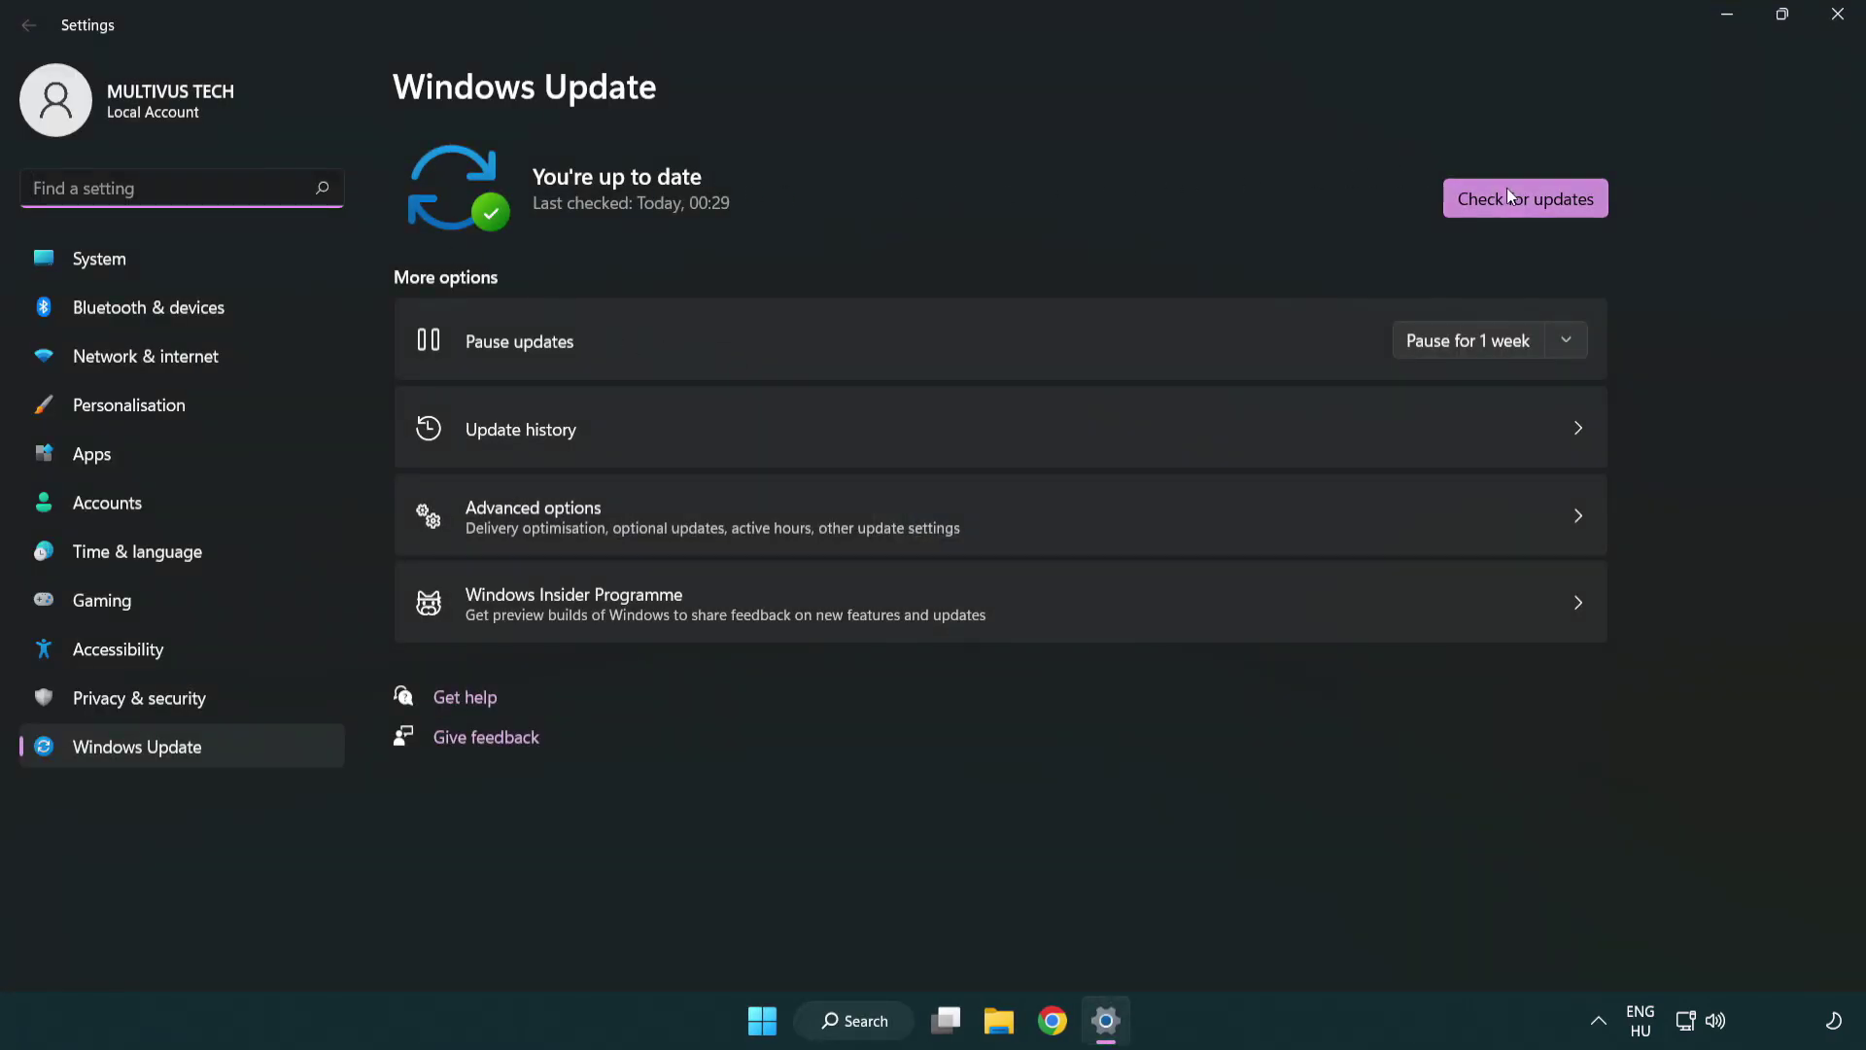
left_click(1558, 214)
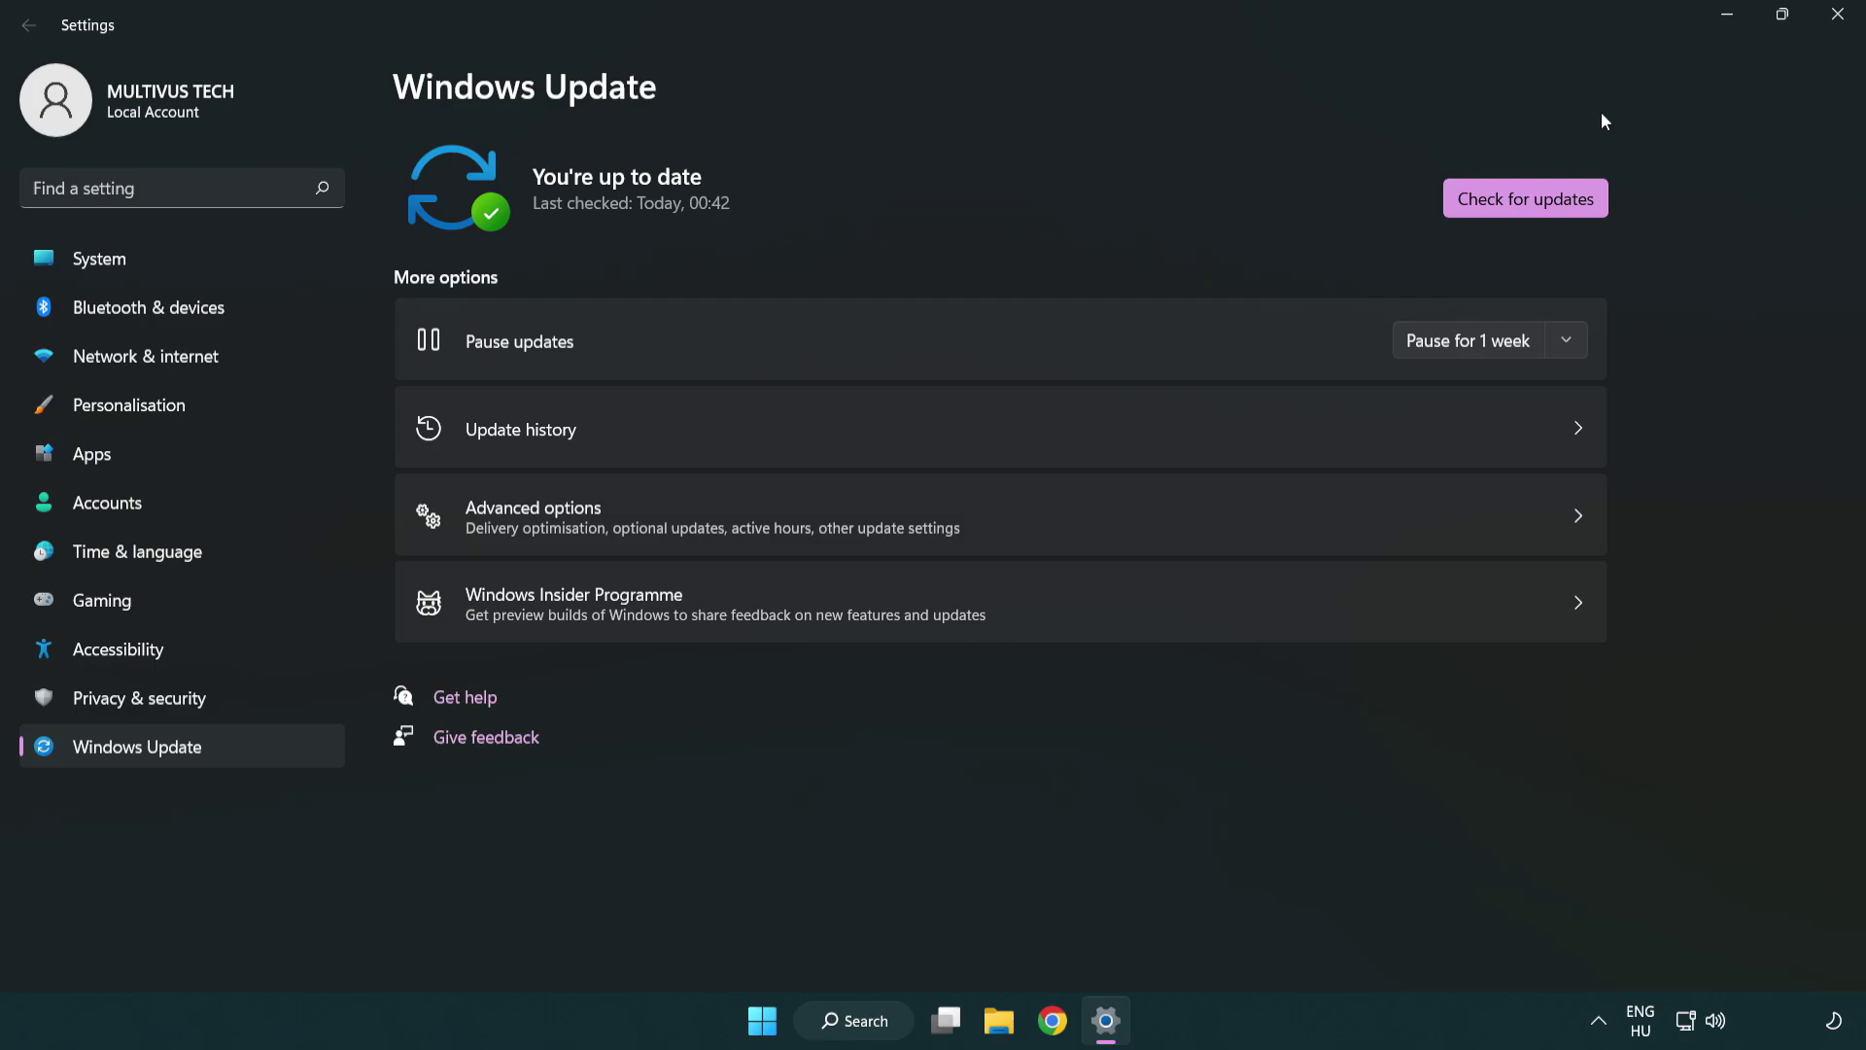
left_click(1830, 28)
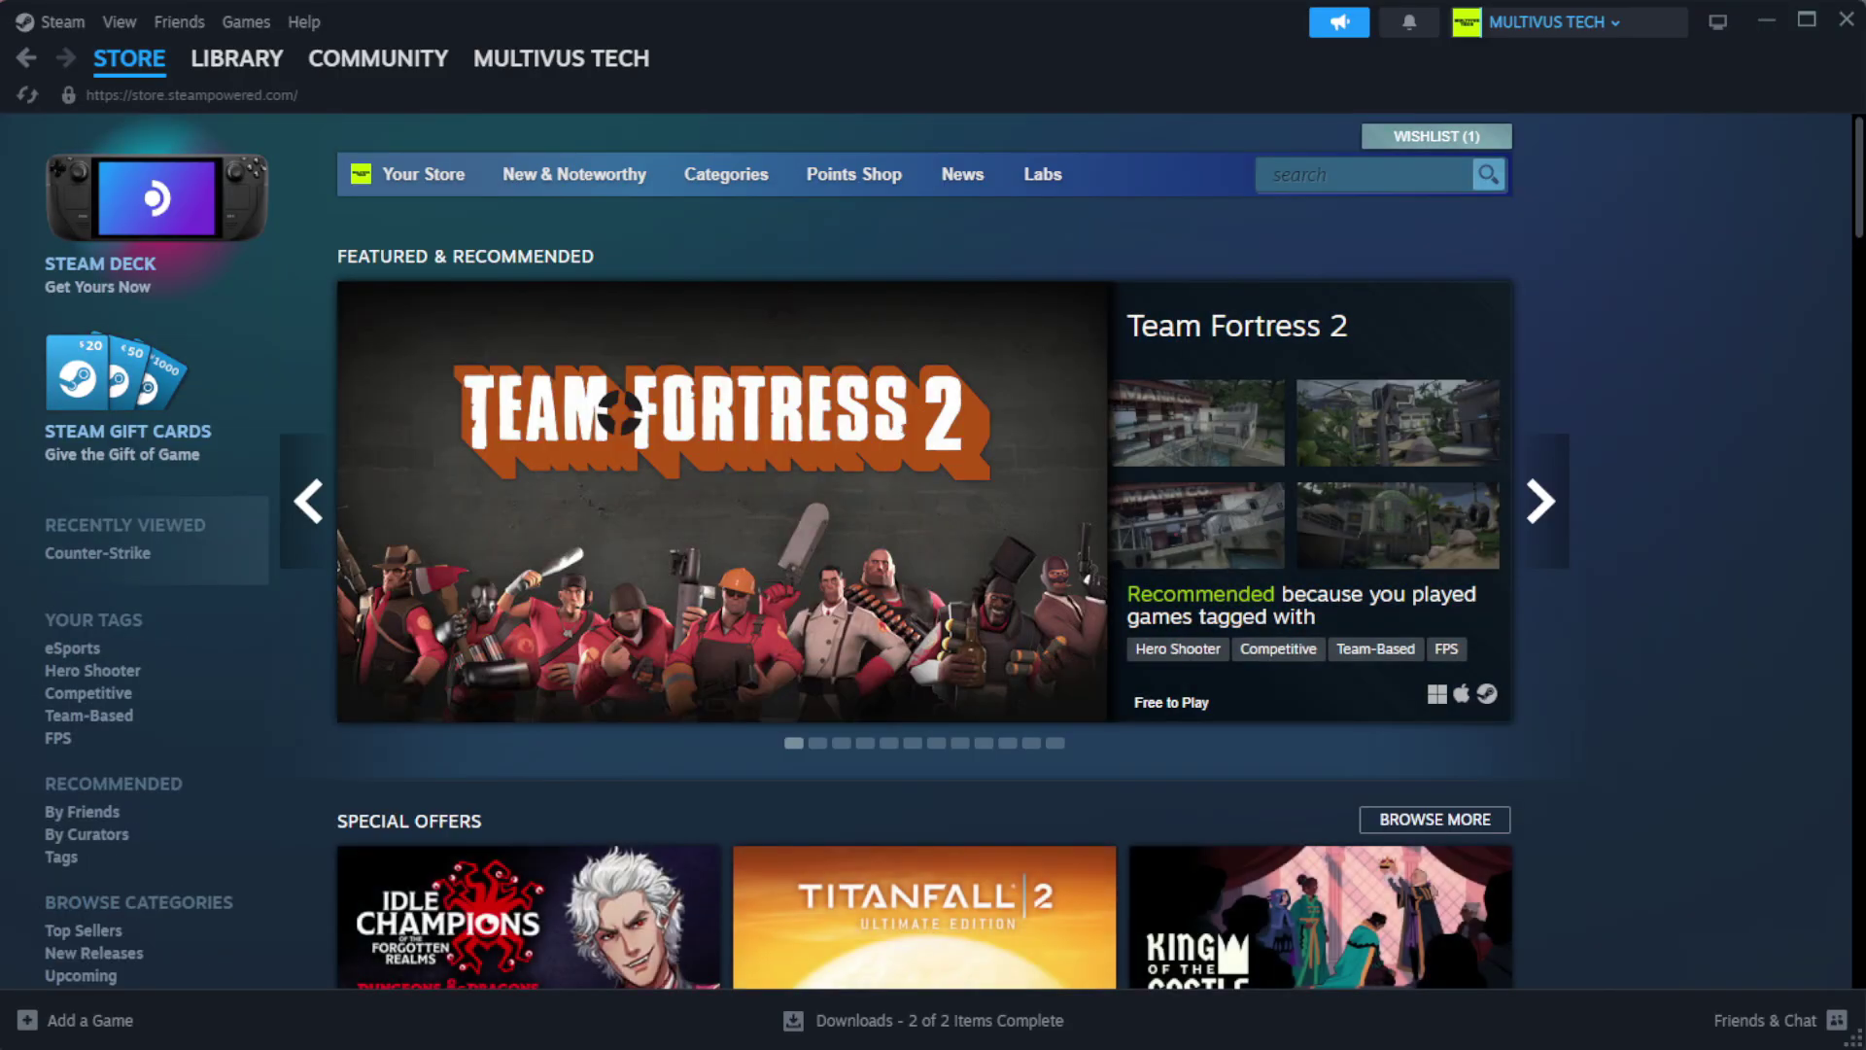
Go to the Steam Library home and bring up the options for YOUR NOT WORKING GAME.
mouse_move(241, 70)
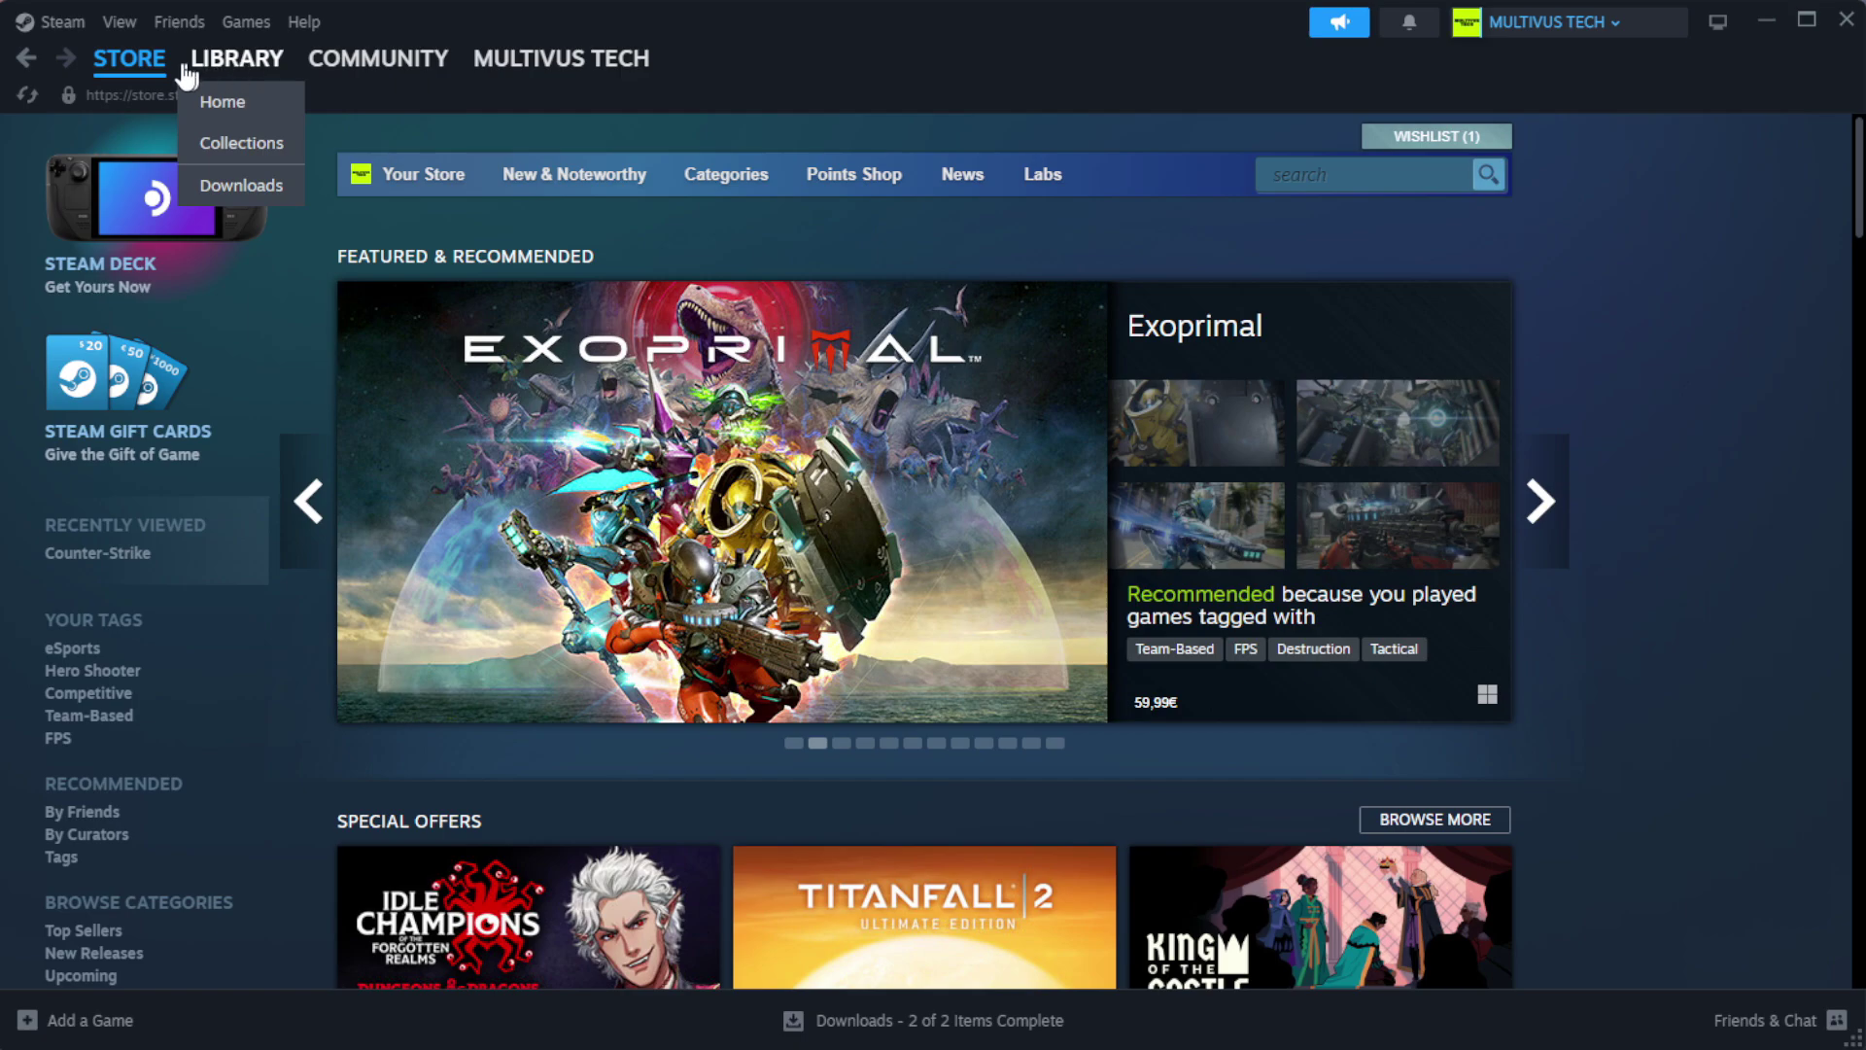
left_click(264, 105)
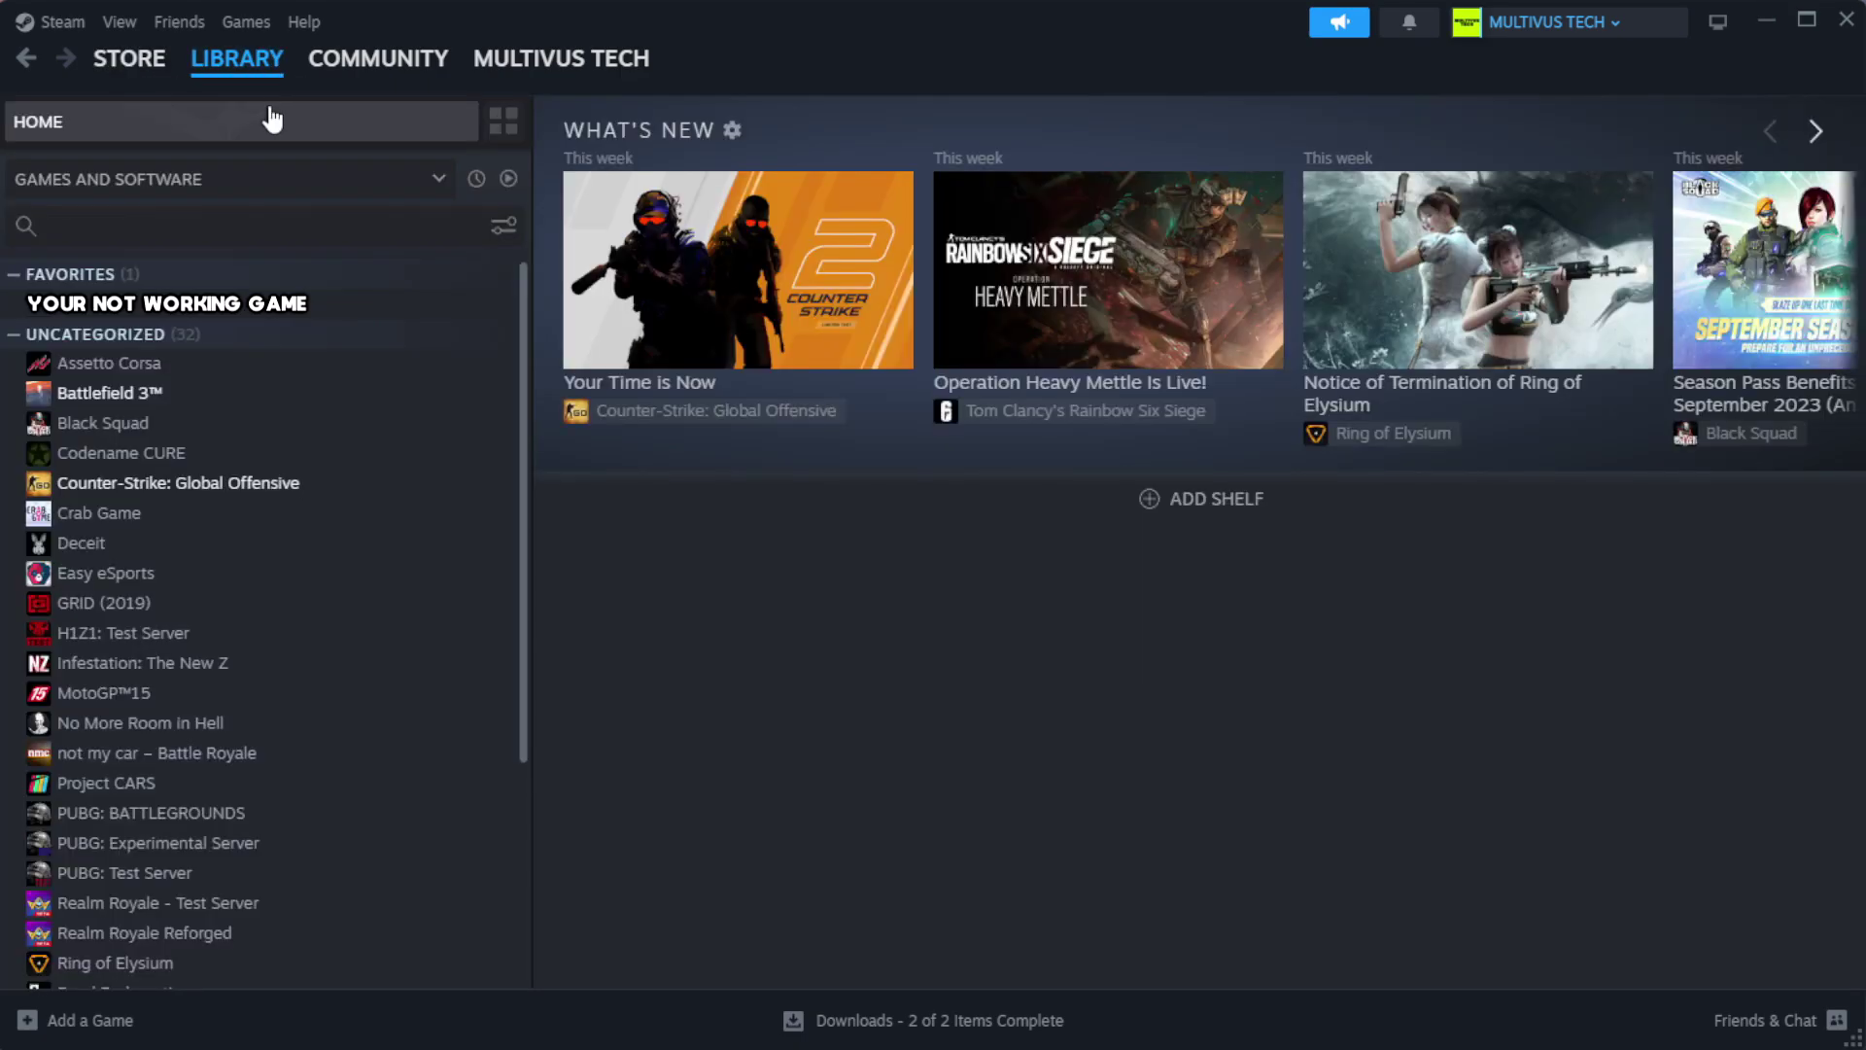
right_click(462, 313)
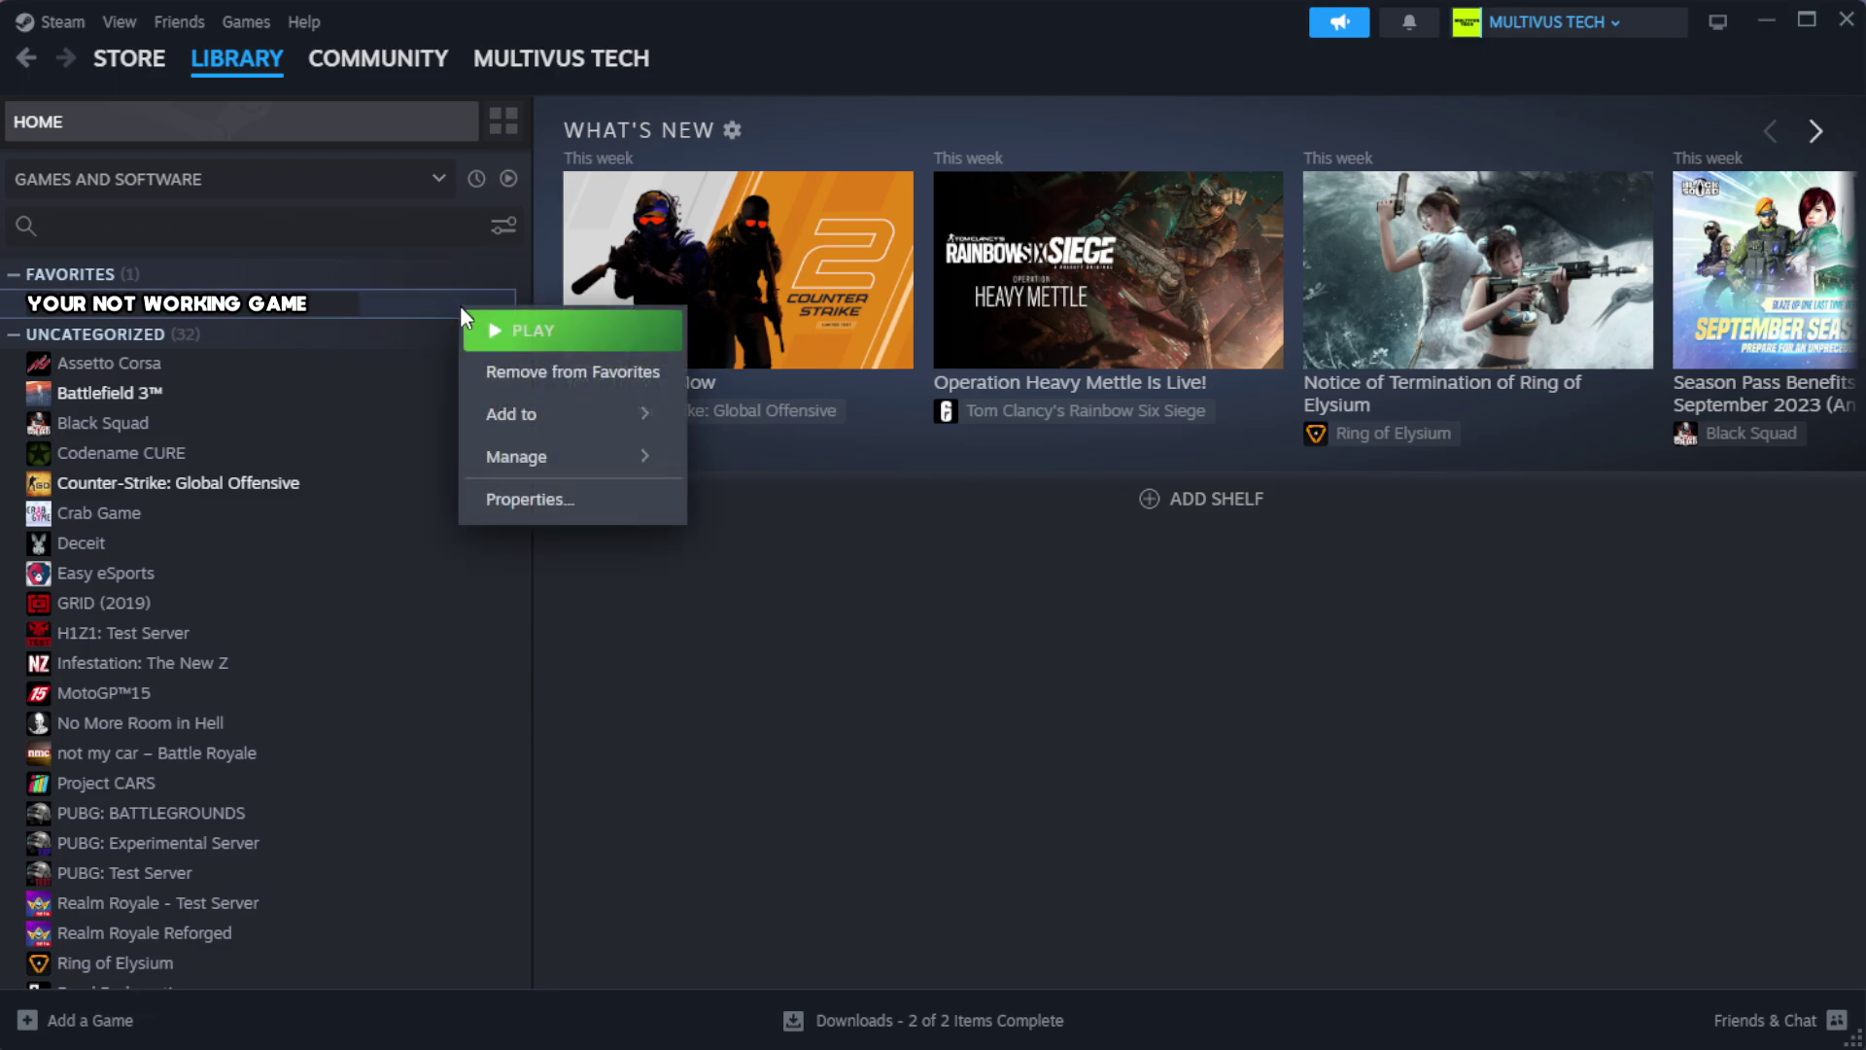
Verify the integrity of YOUR NOT WORKING GAME's files from its Installed Files properties.
left_click(590, 501)
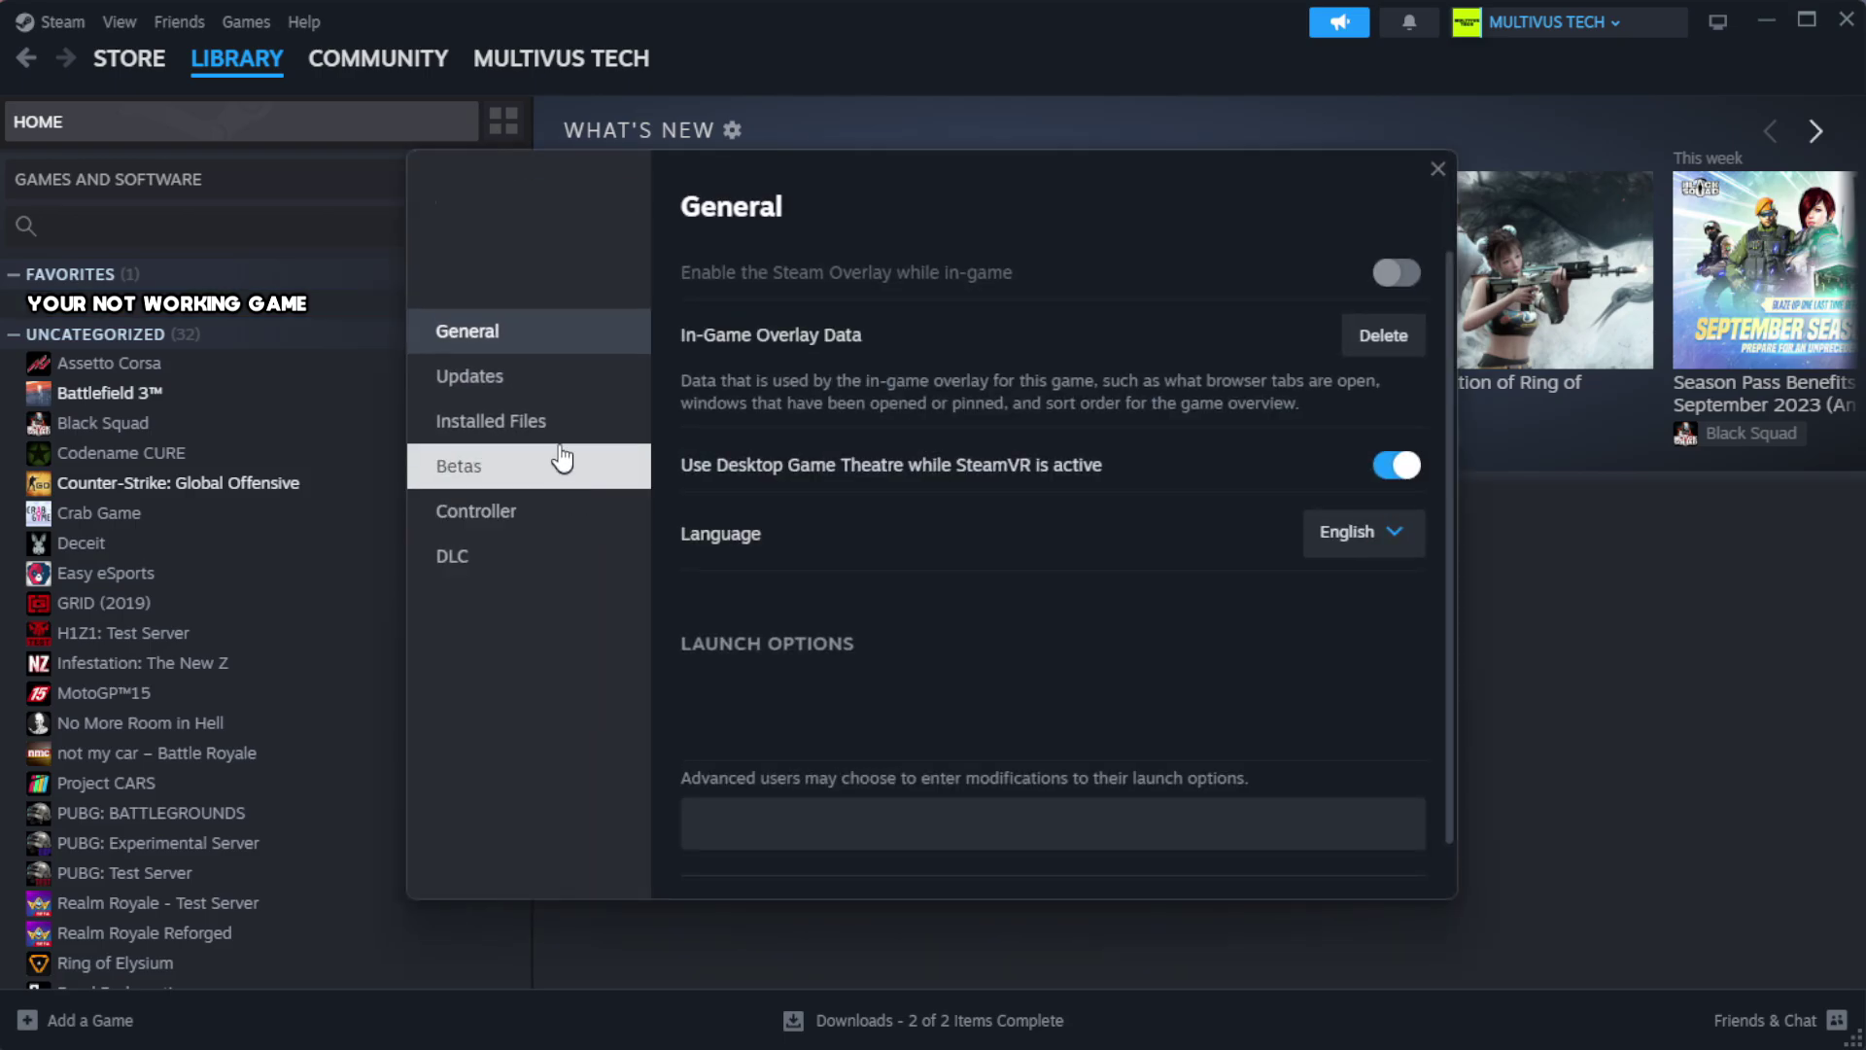
left_click(614, 443)
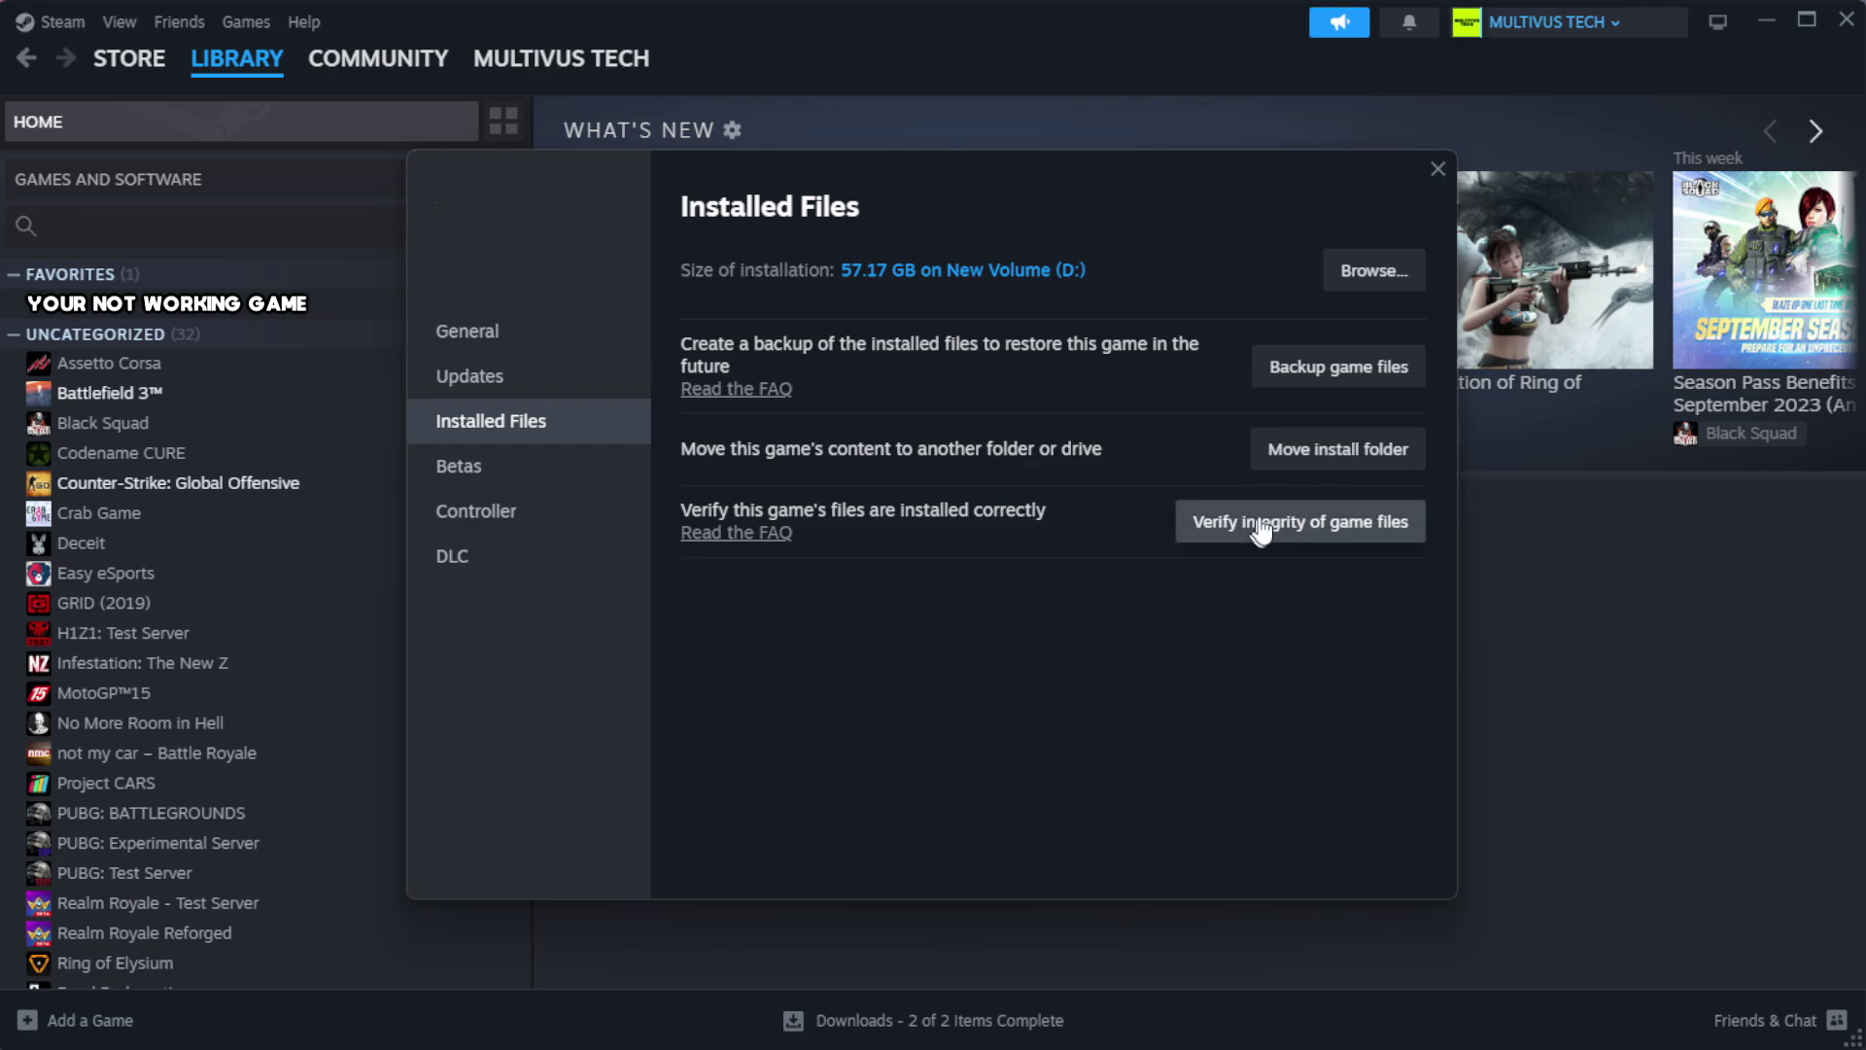
left_click(1310, 533)
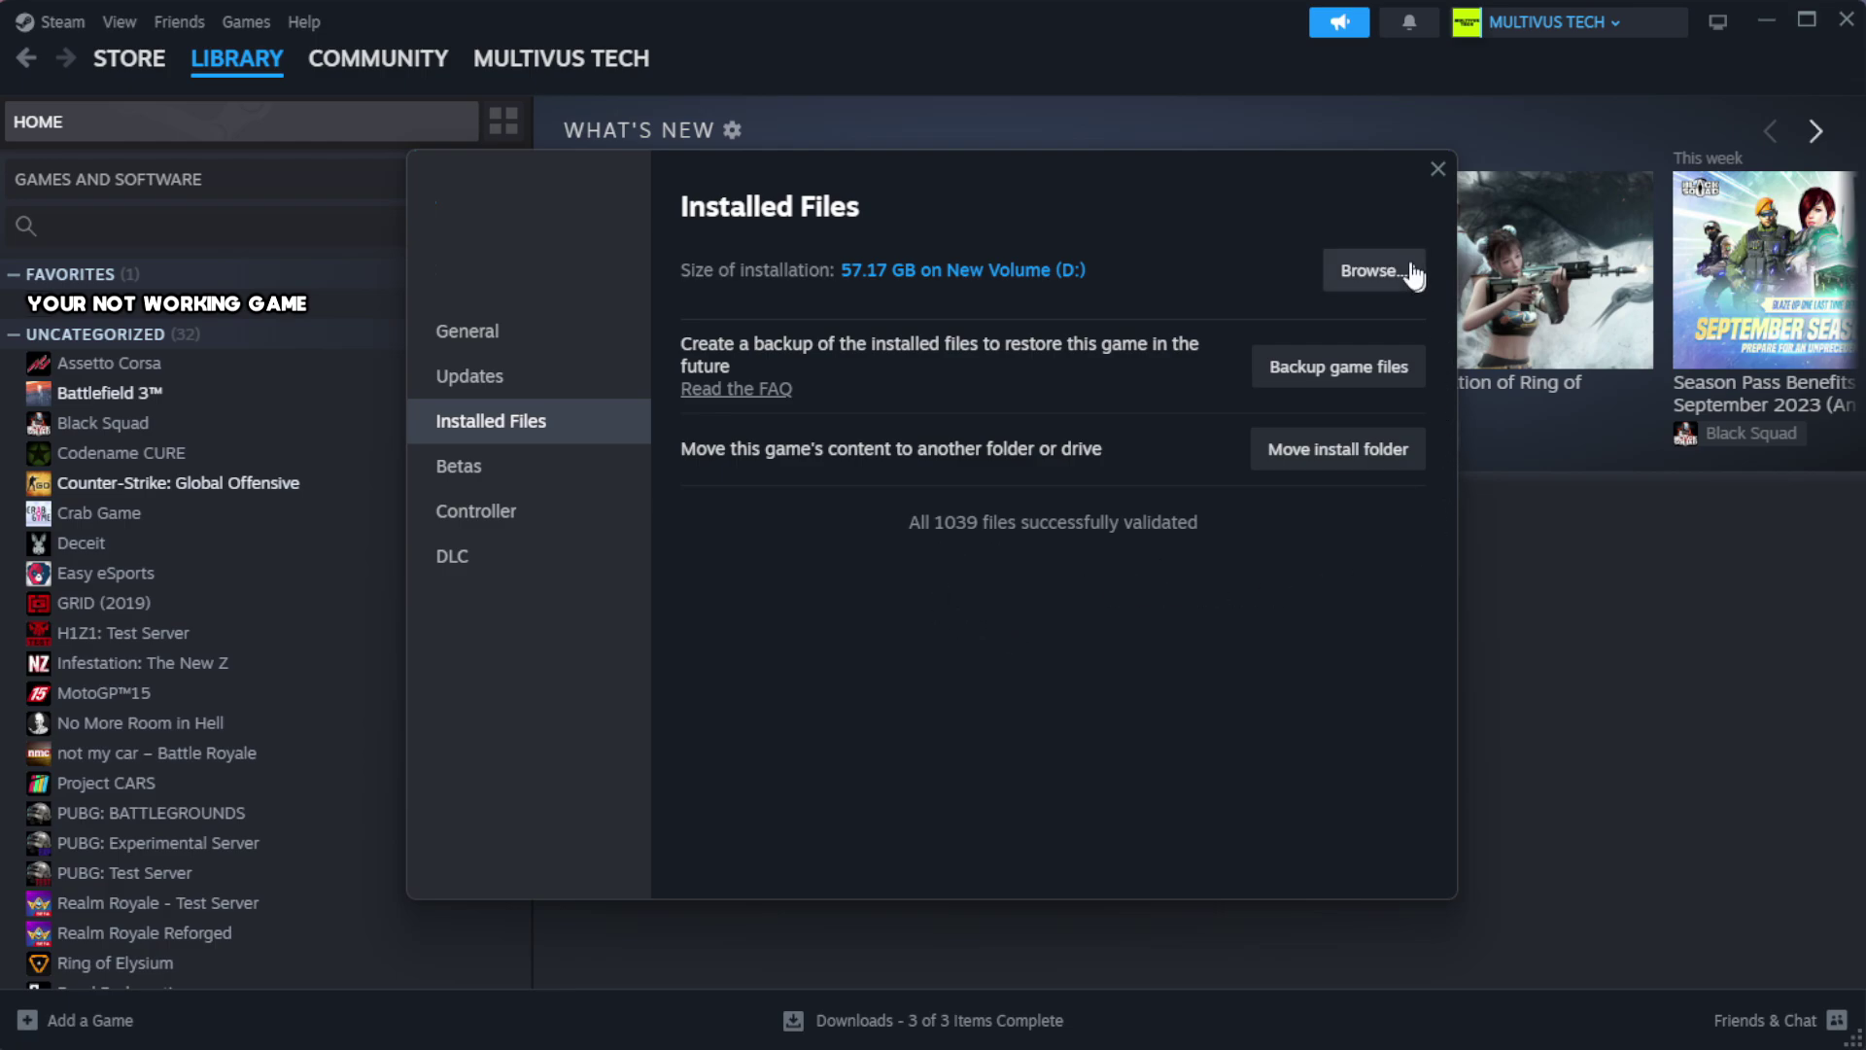
Browse to the game's install folder and open the YOUR NOT WORKING GAME shortcut's Properties.
left_click(1372, 292)
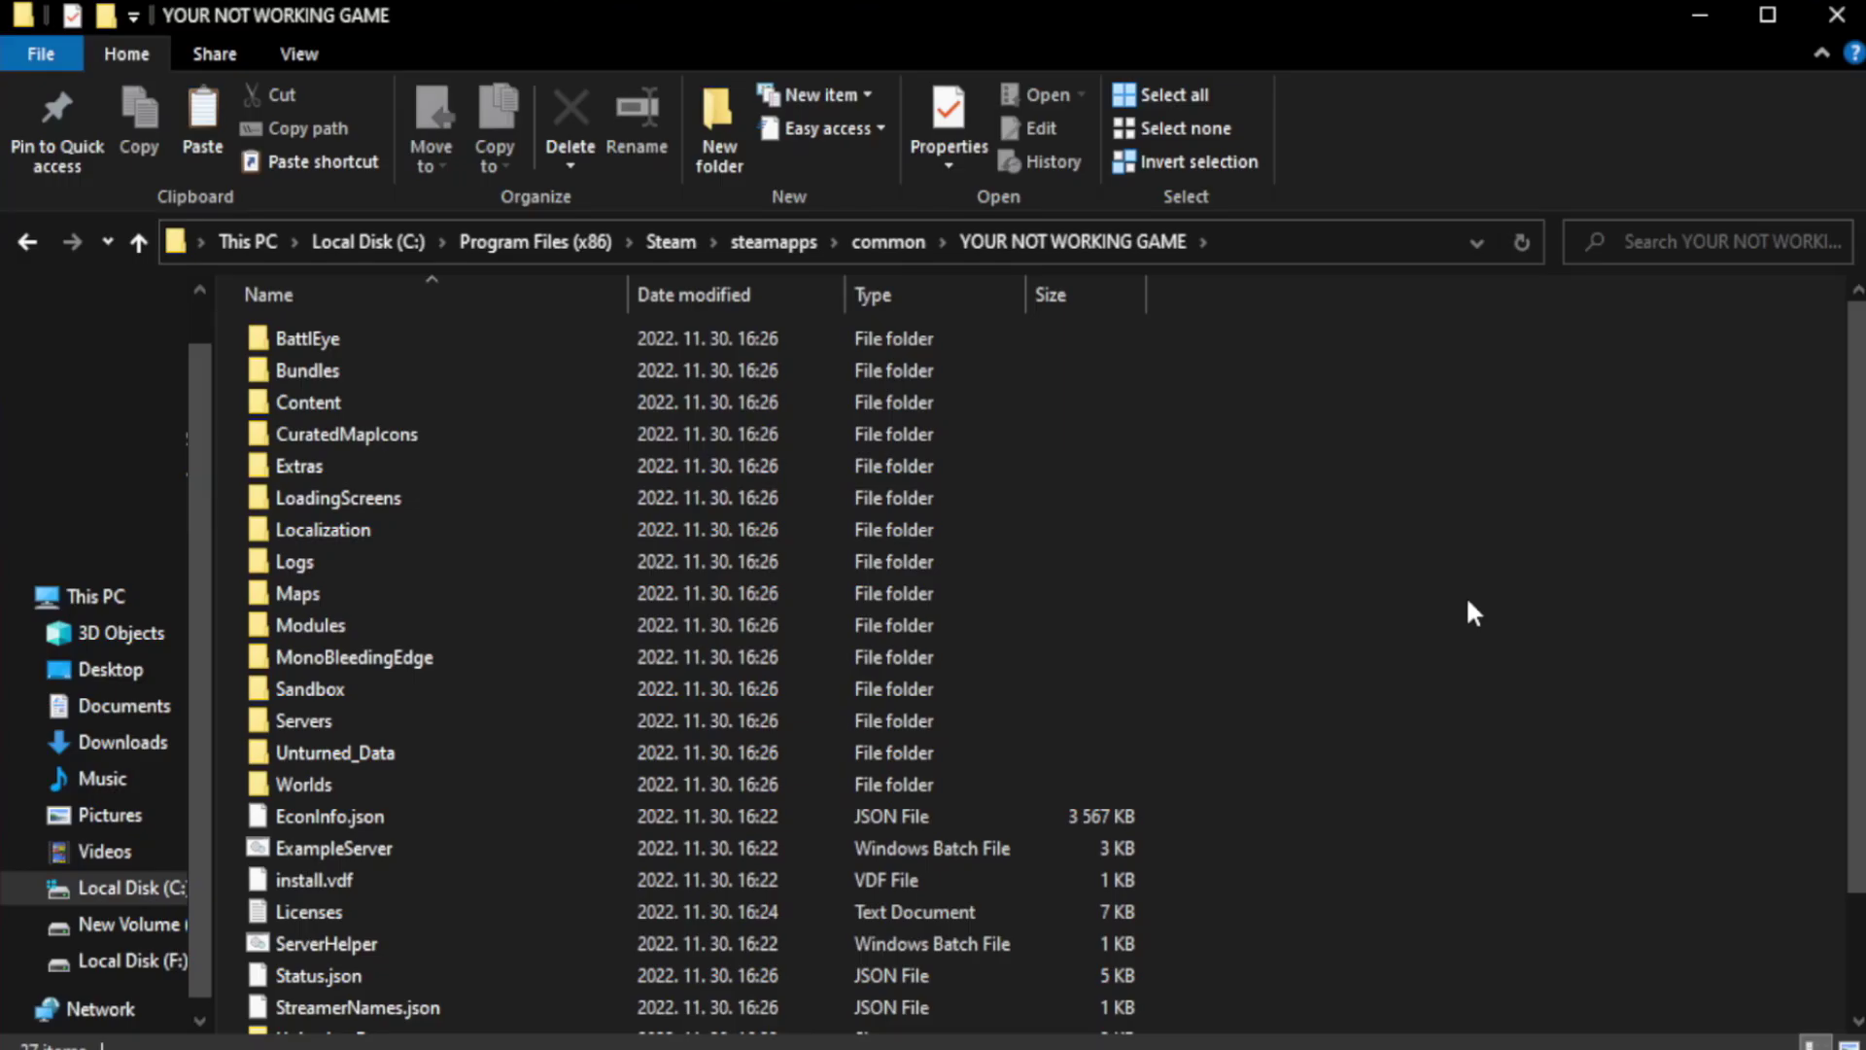
left_click_drag(1856, 586, 1856, 700)
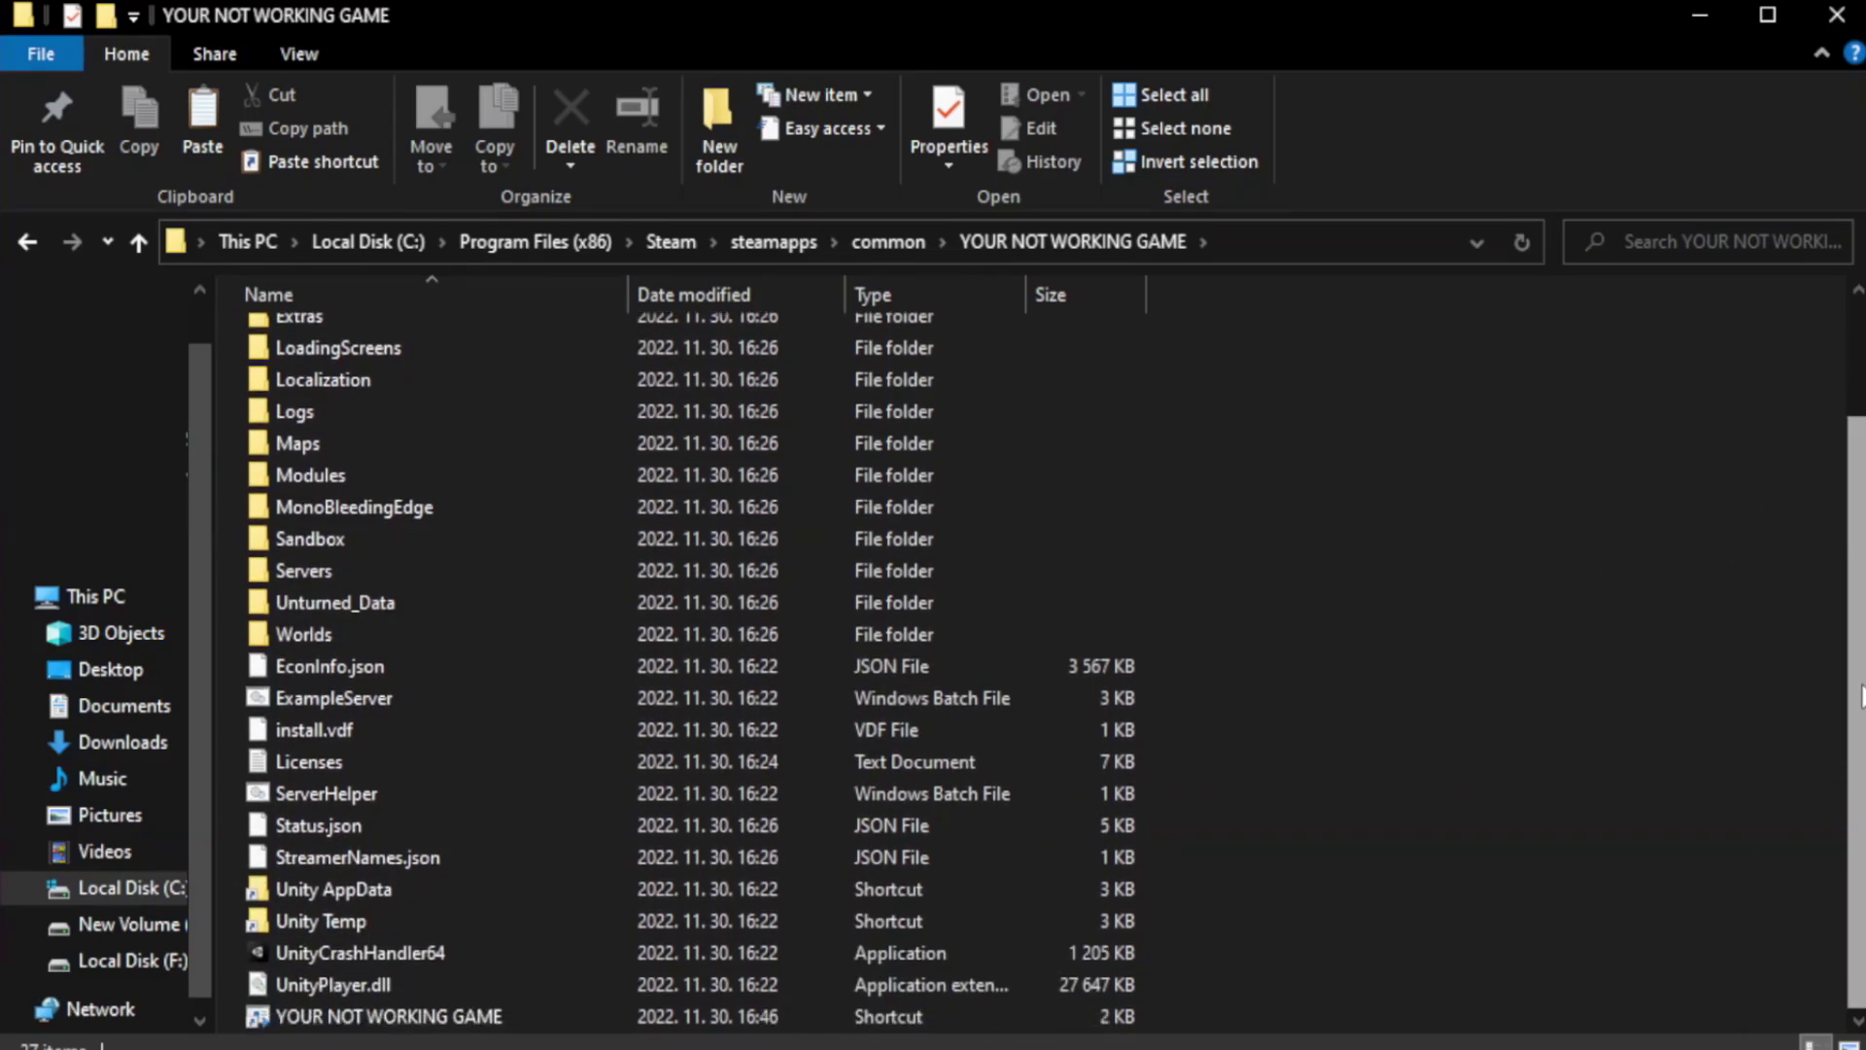
left_click(680, 1016)
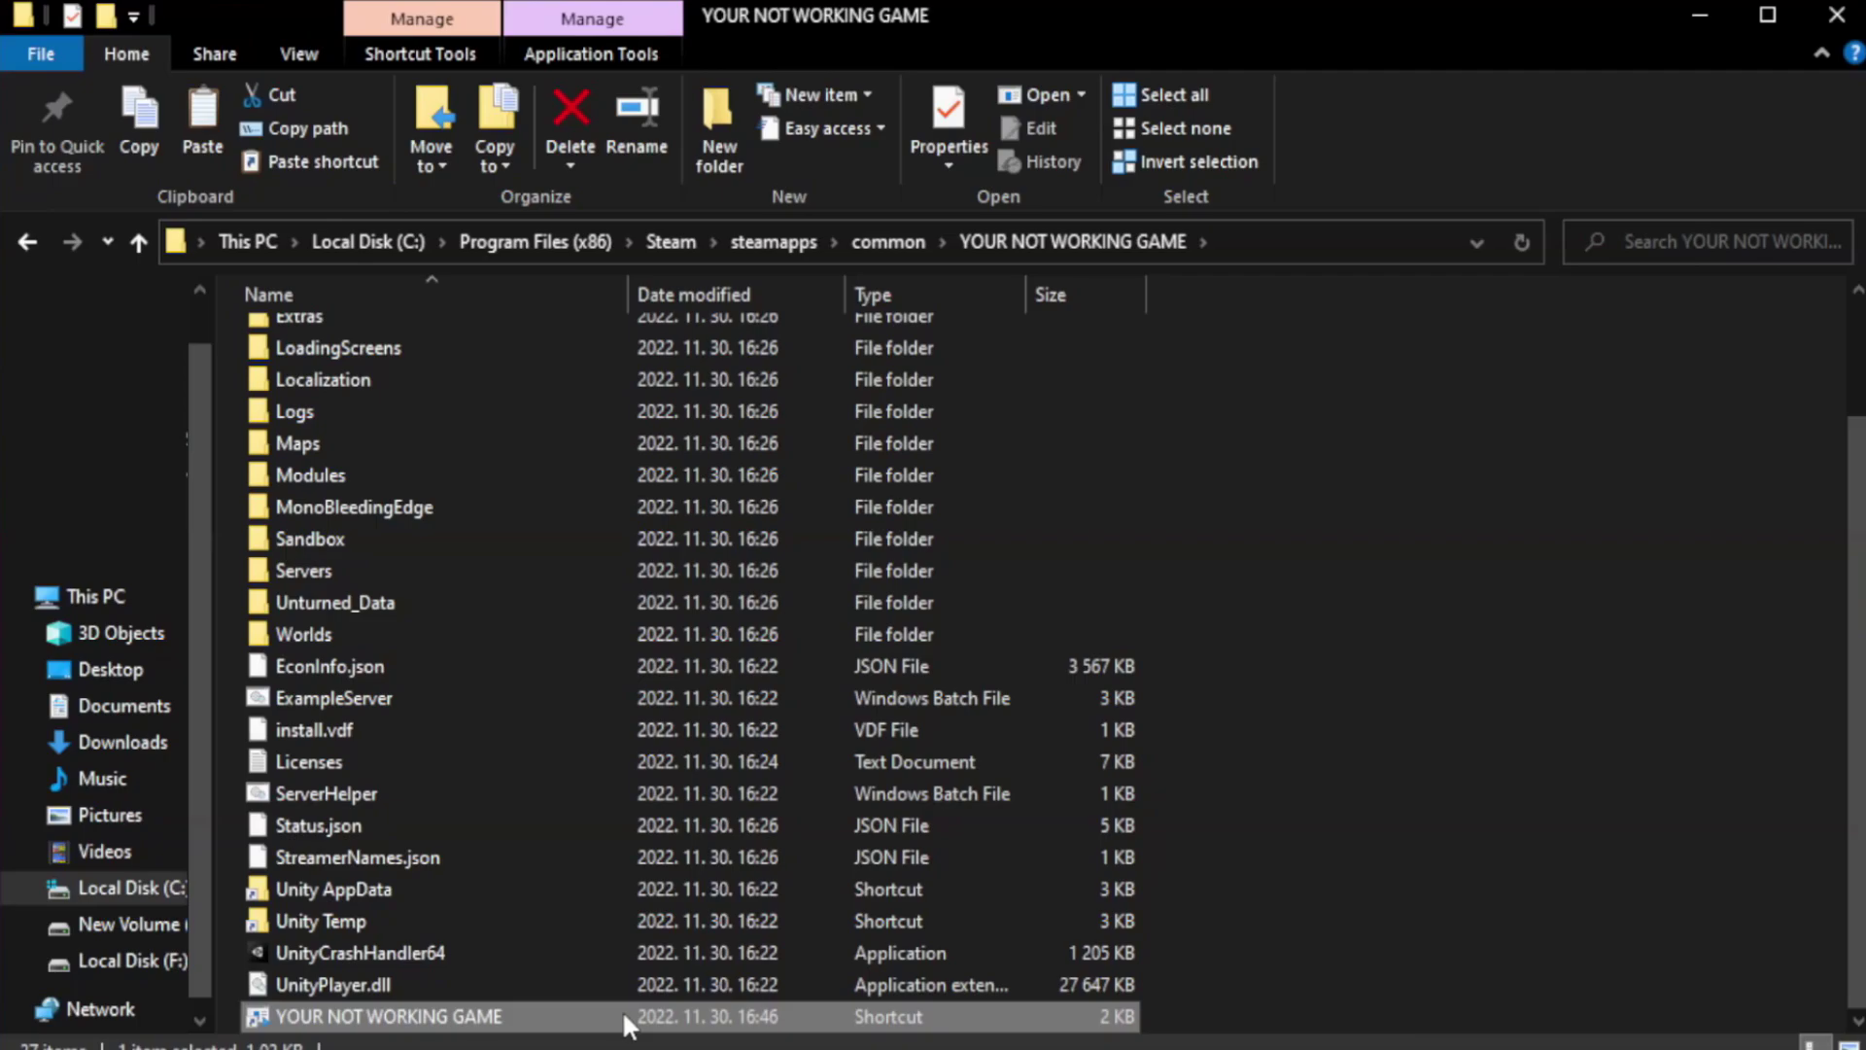
right_click(625, 1017)
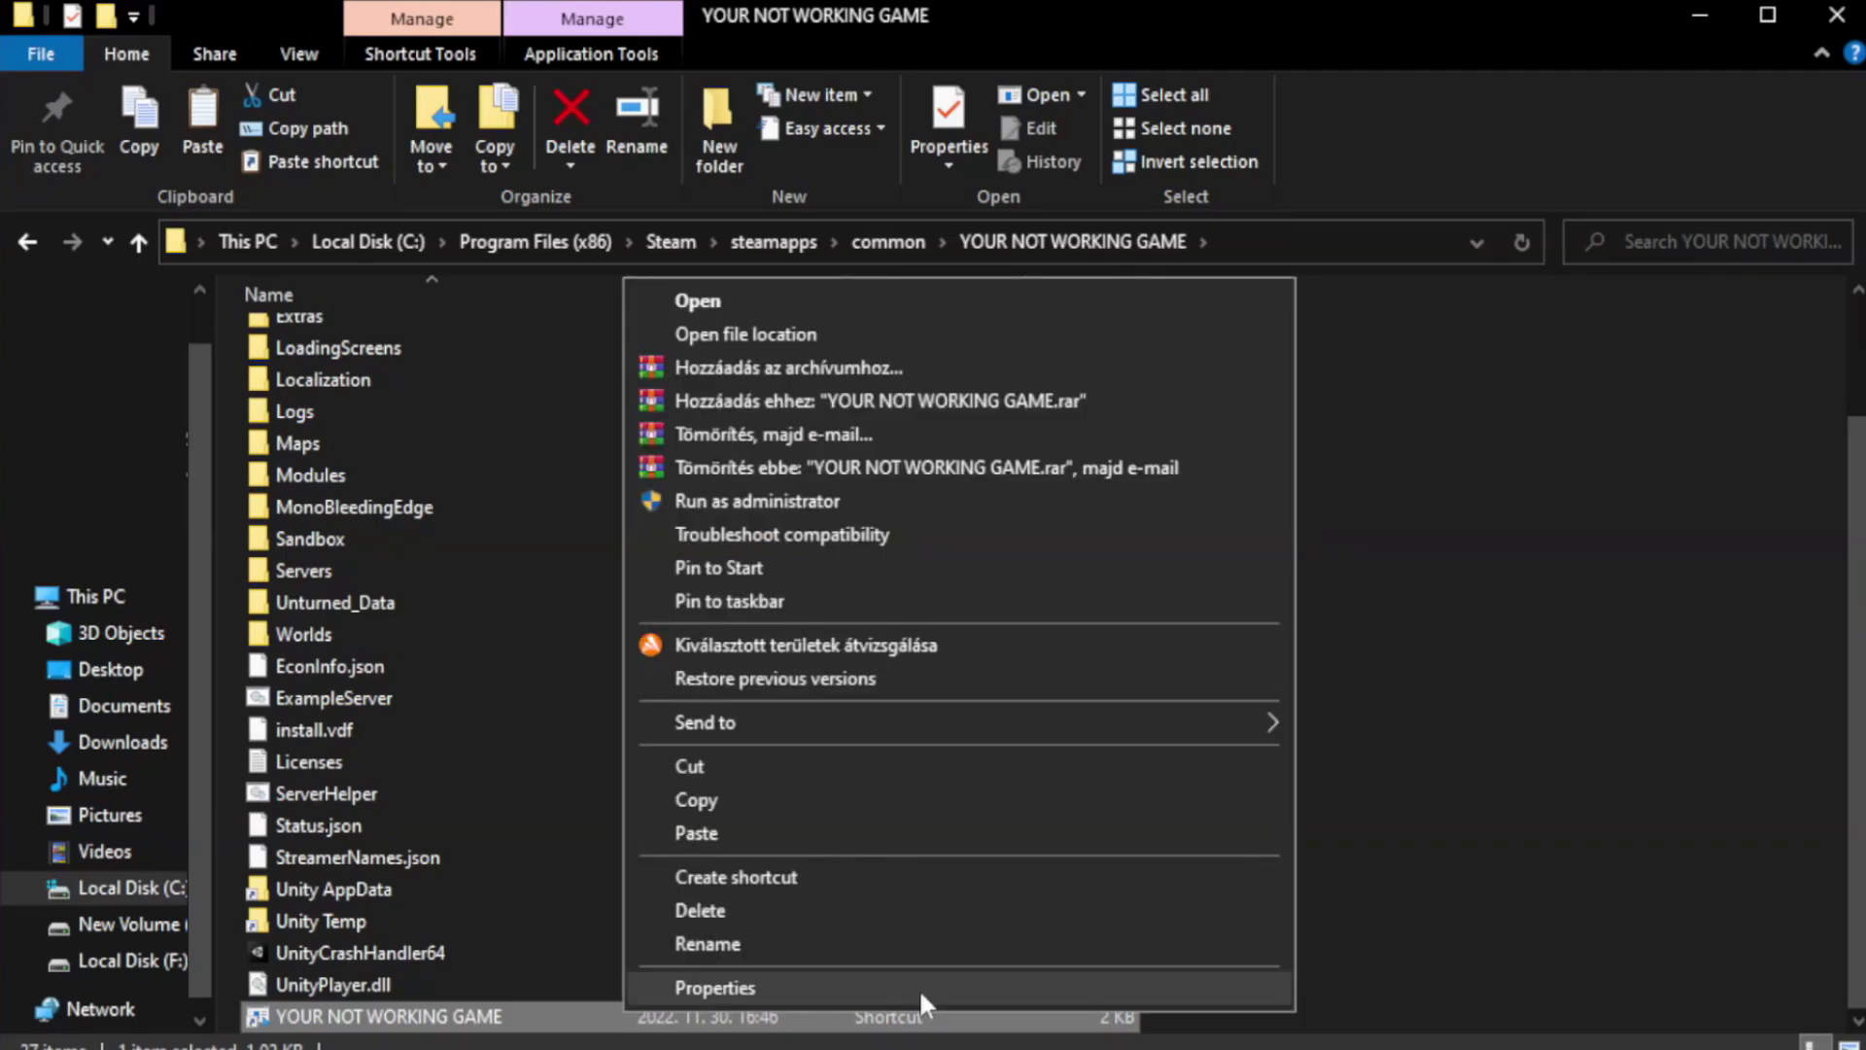
left_click(950, 983)
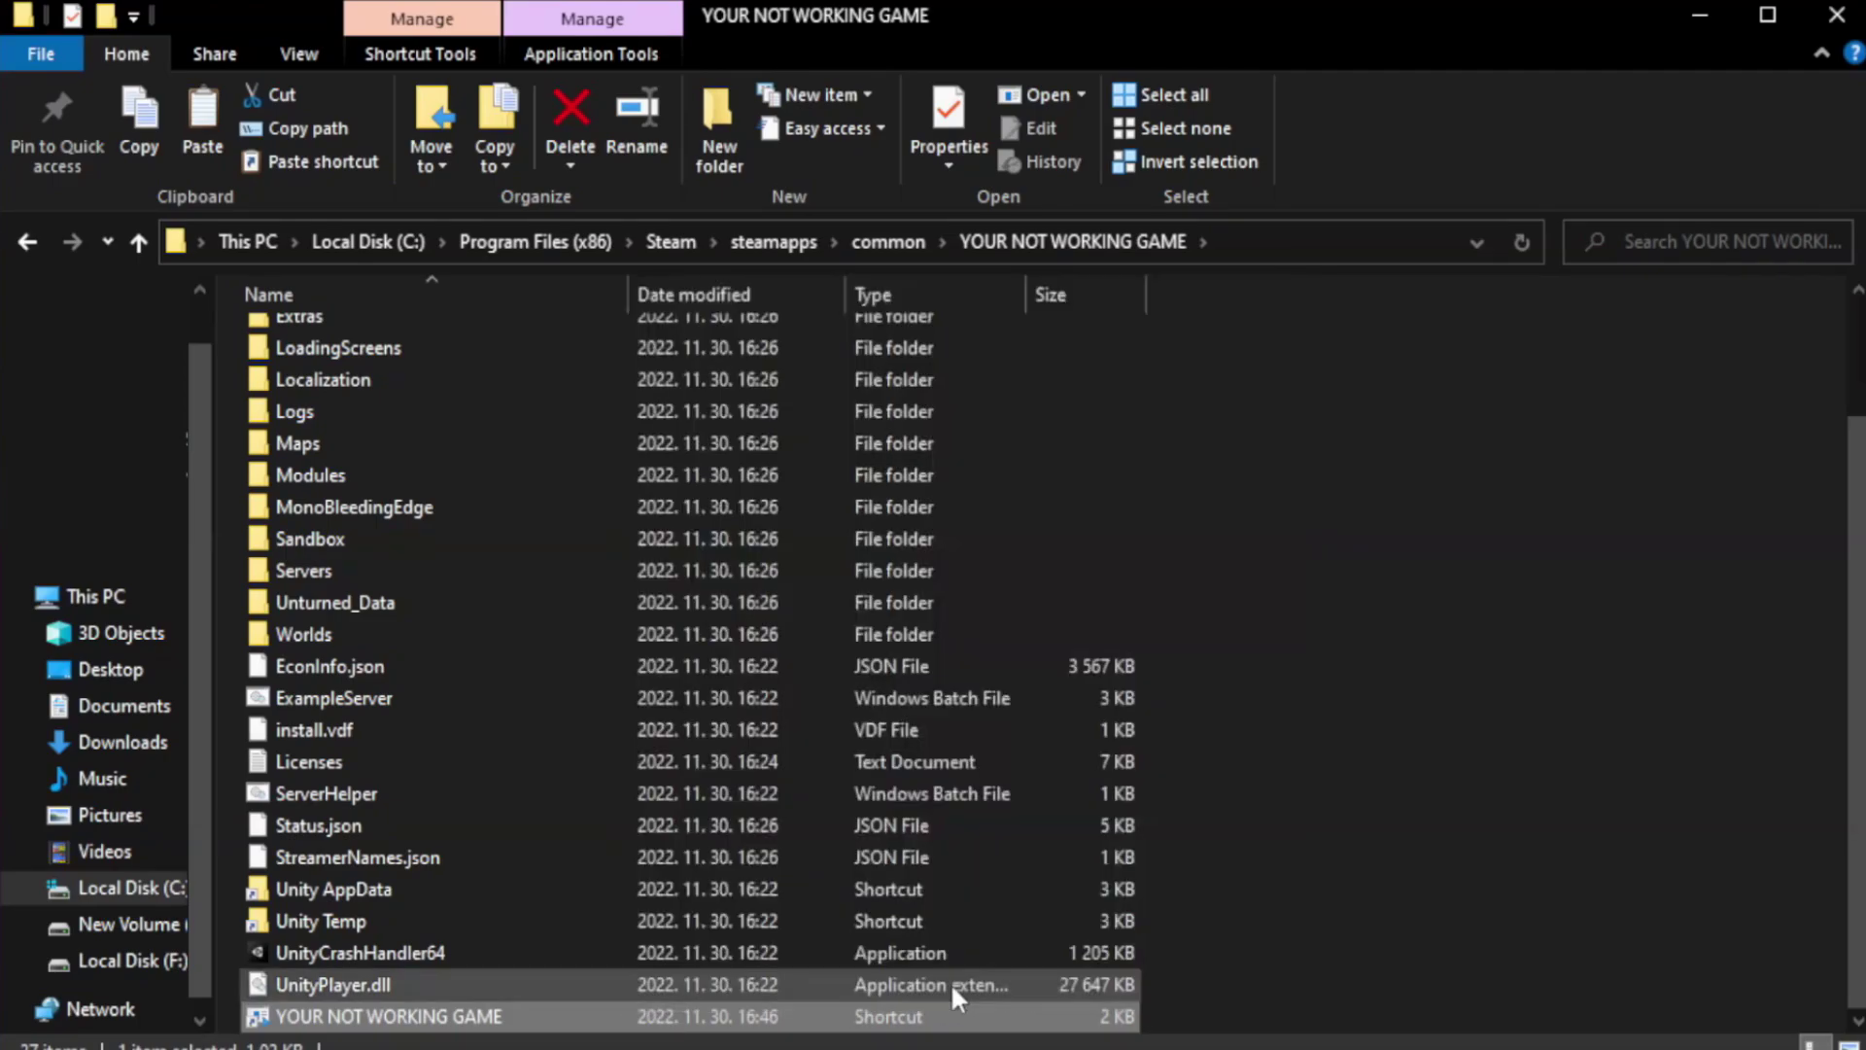
left_click_drag(930, 524, 937, 192)
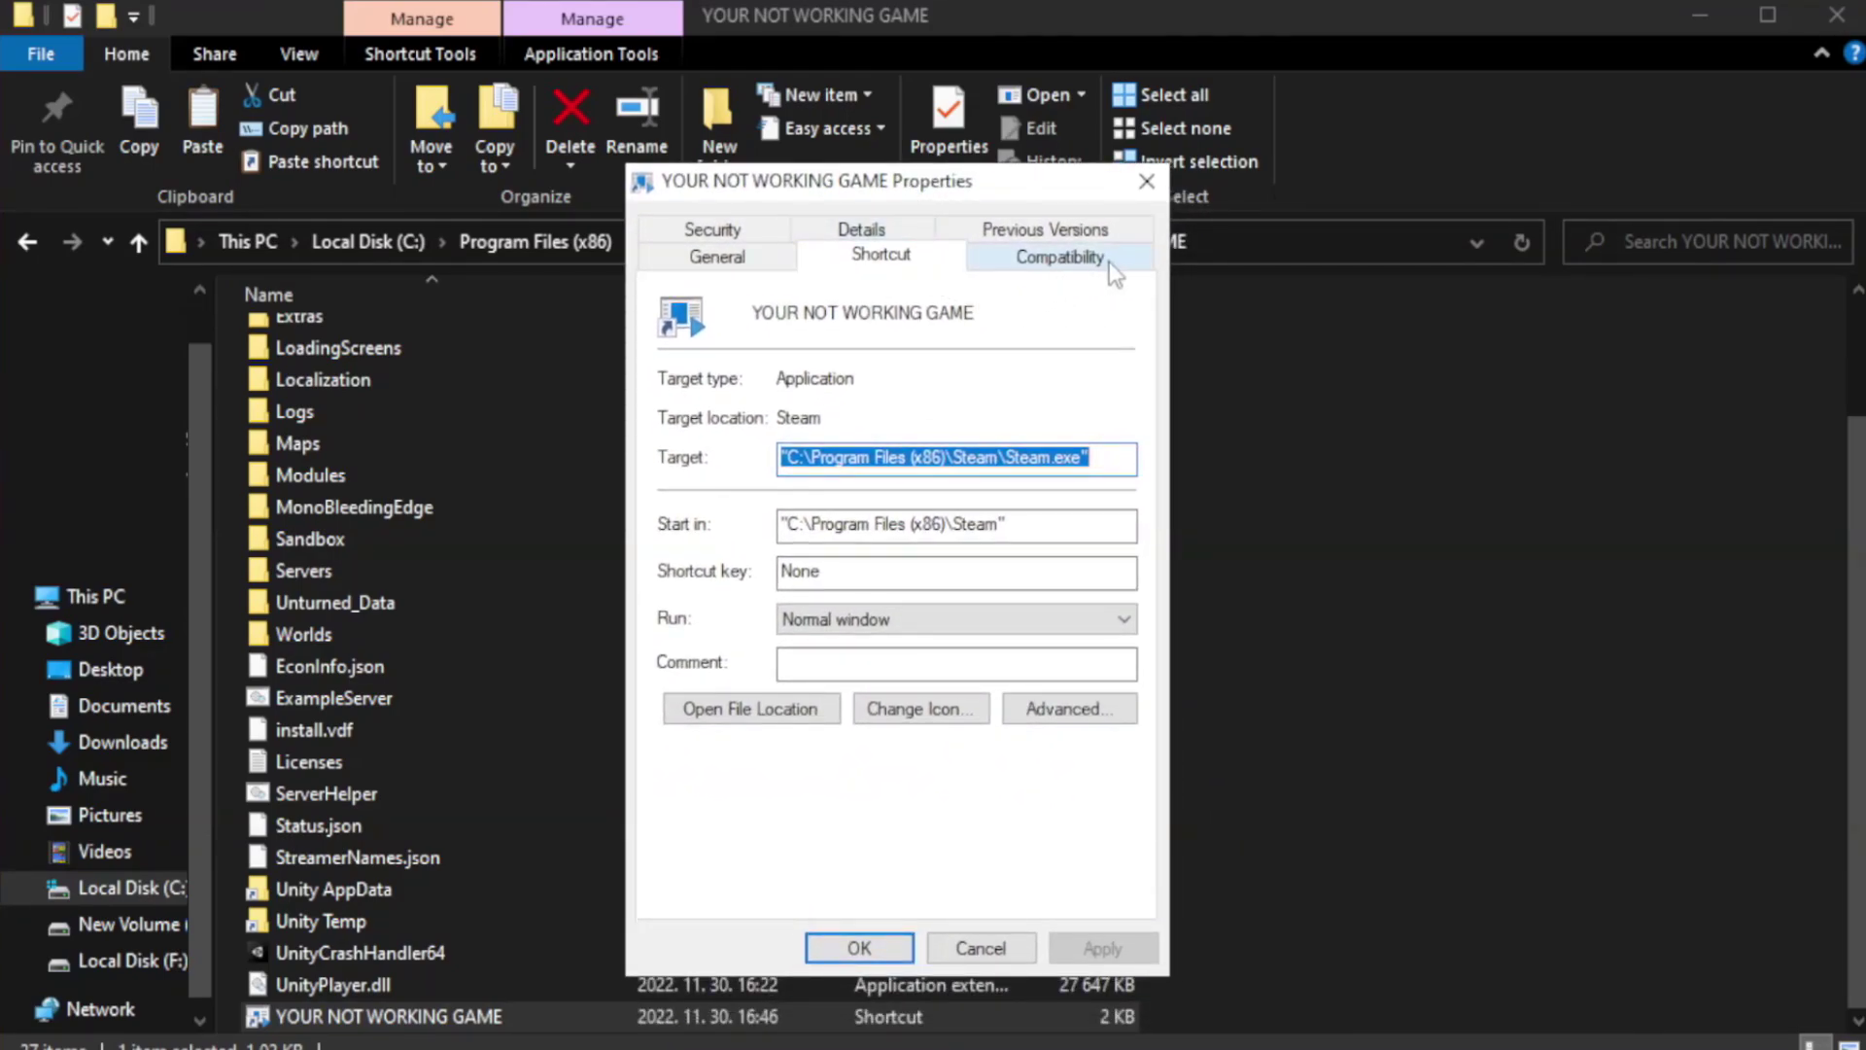
Set the shortcut to Windows 8 compatibility mode and run as administrator, then apply and OK.
left_click(1050, 263)
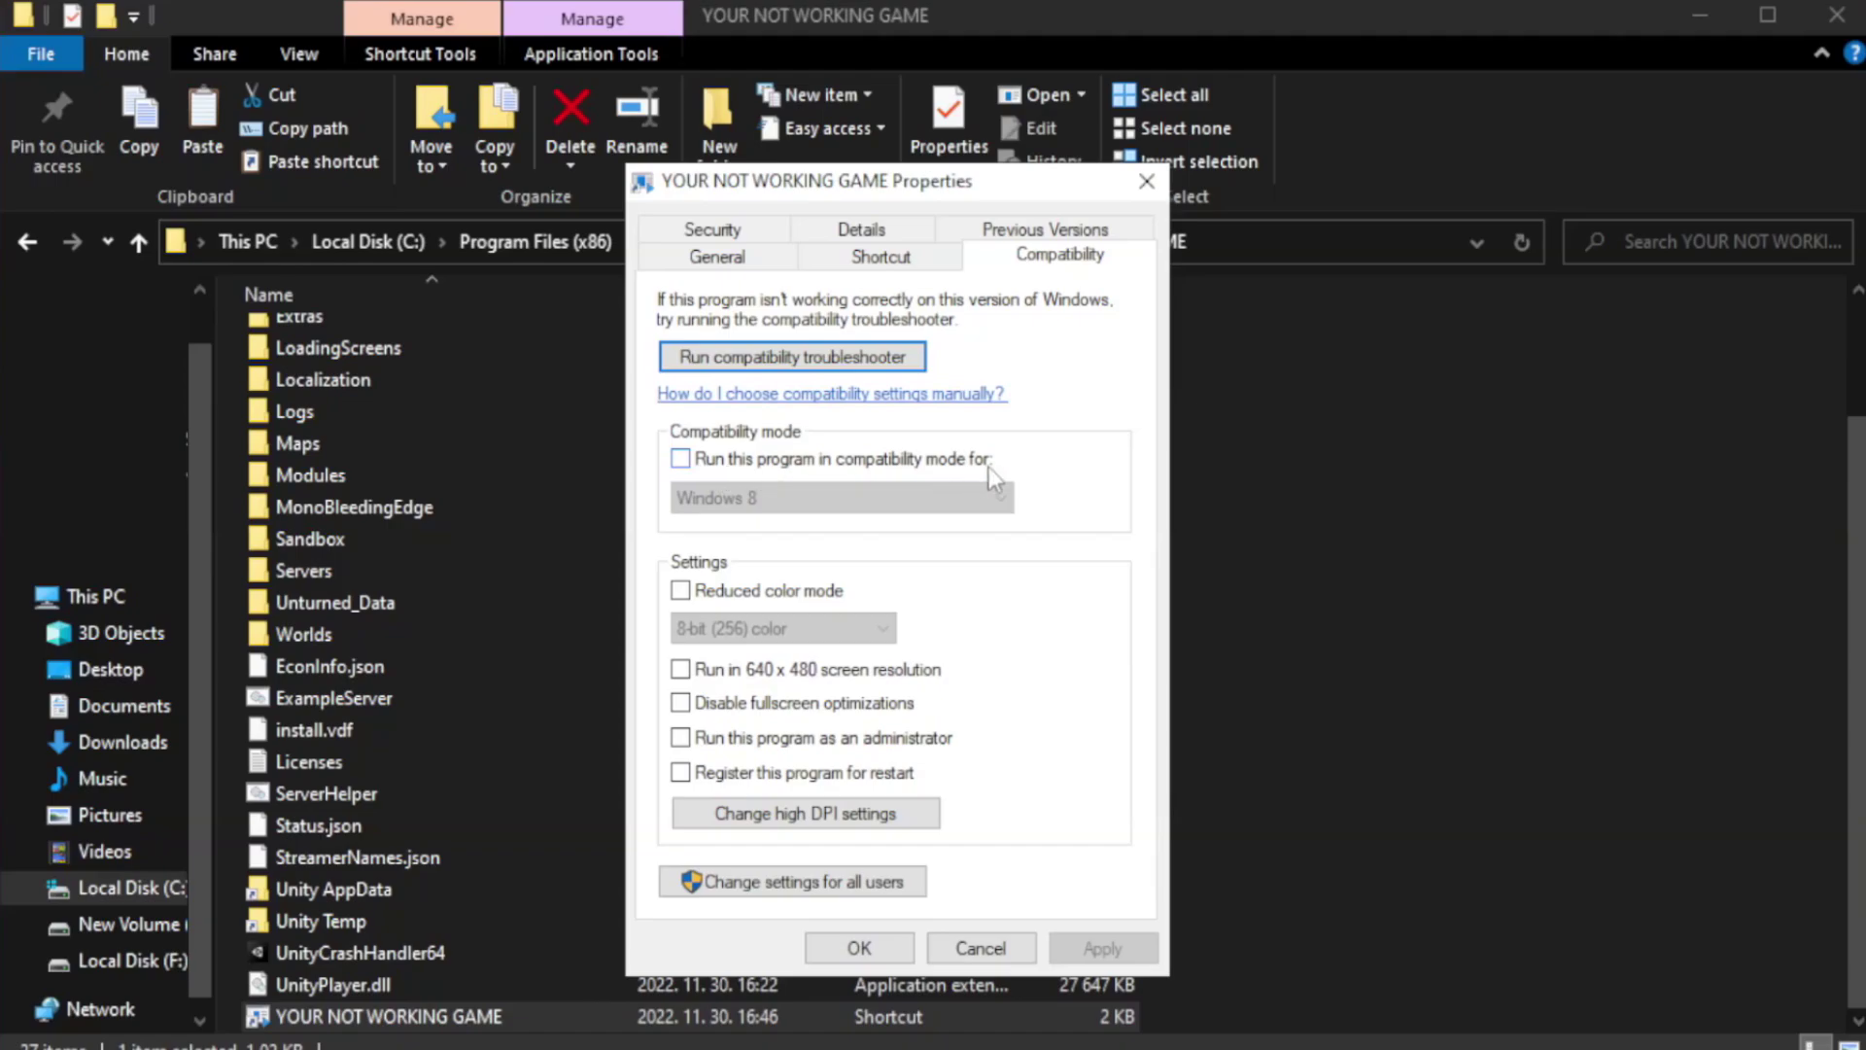
left_click(738, 457)
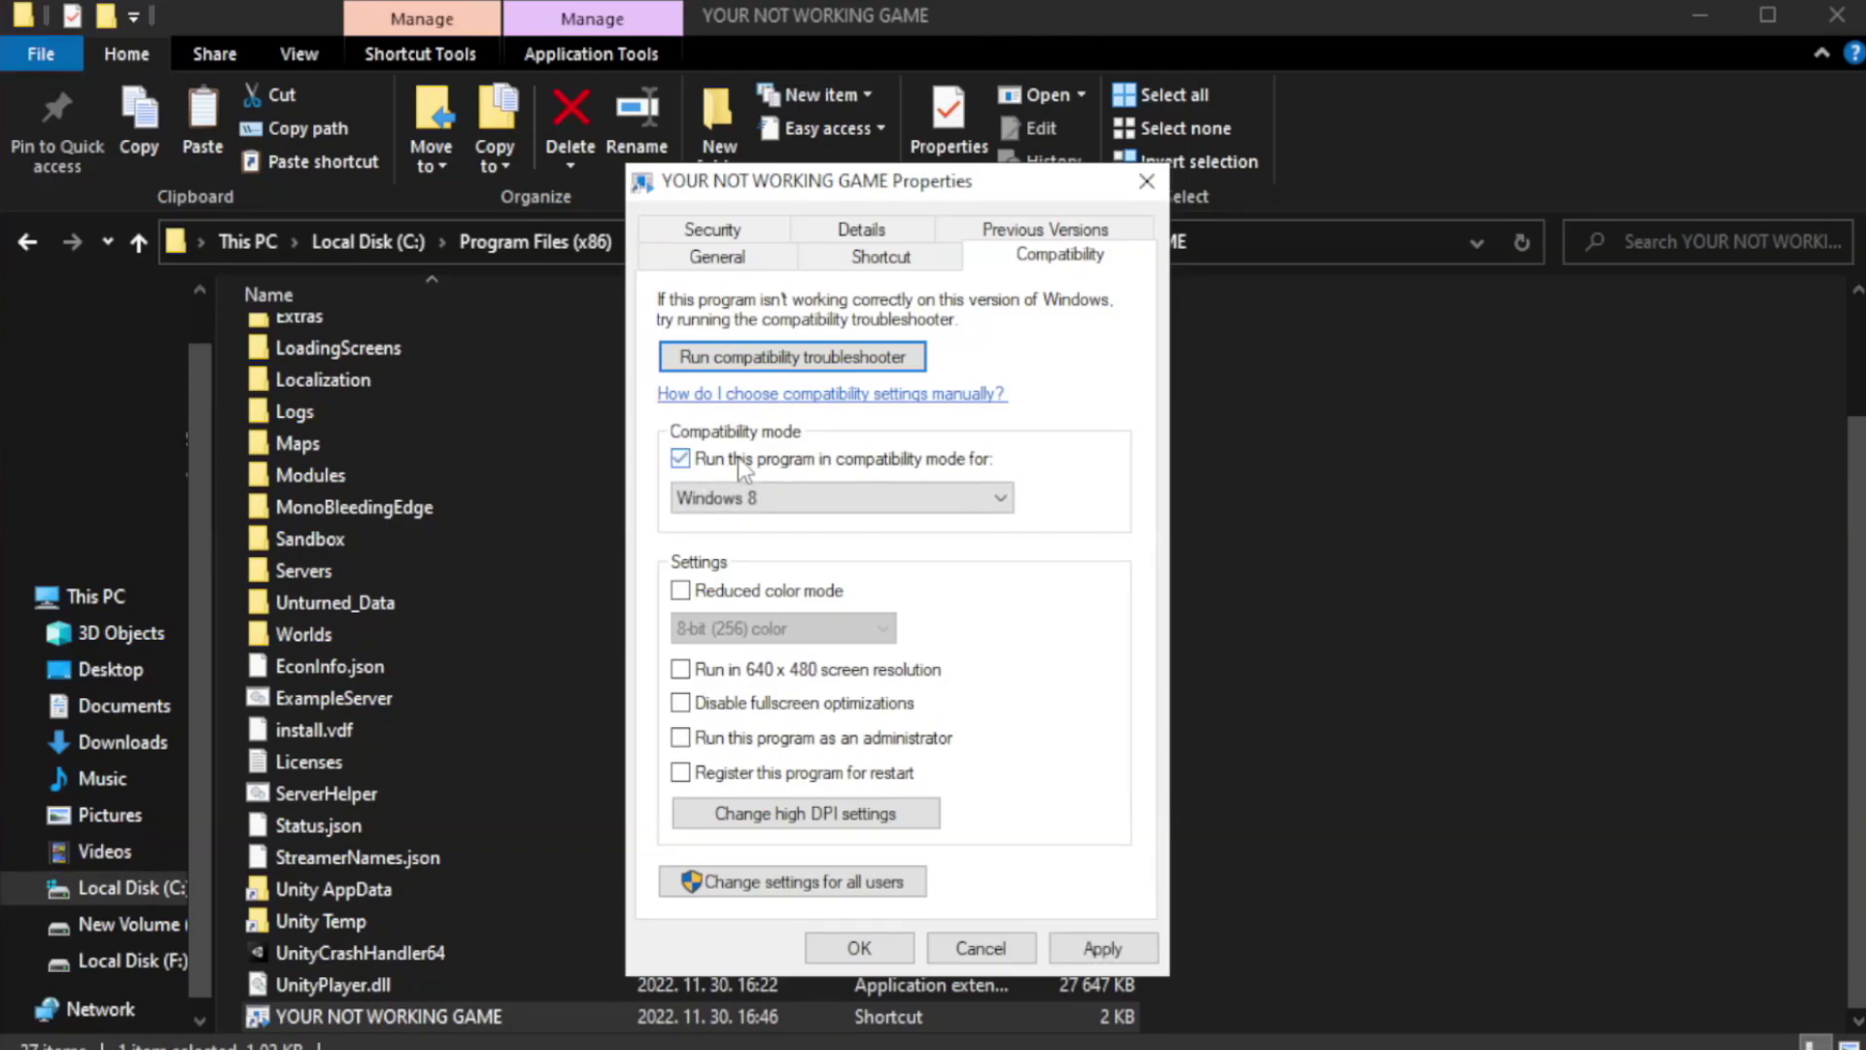
left_click(822, 493)
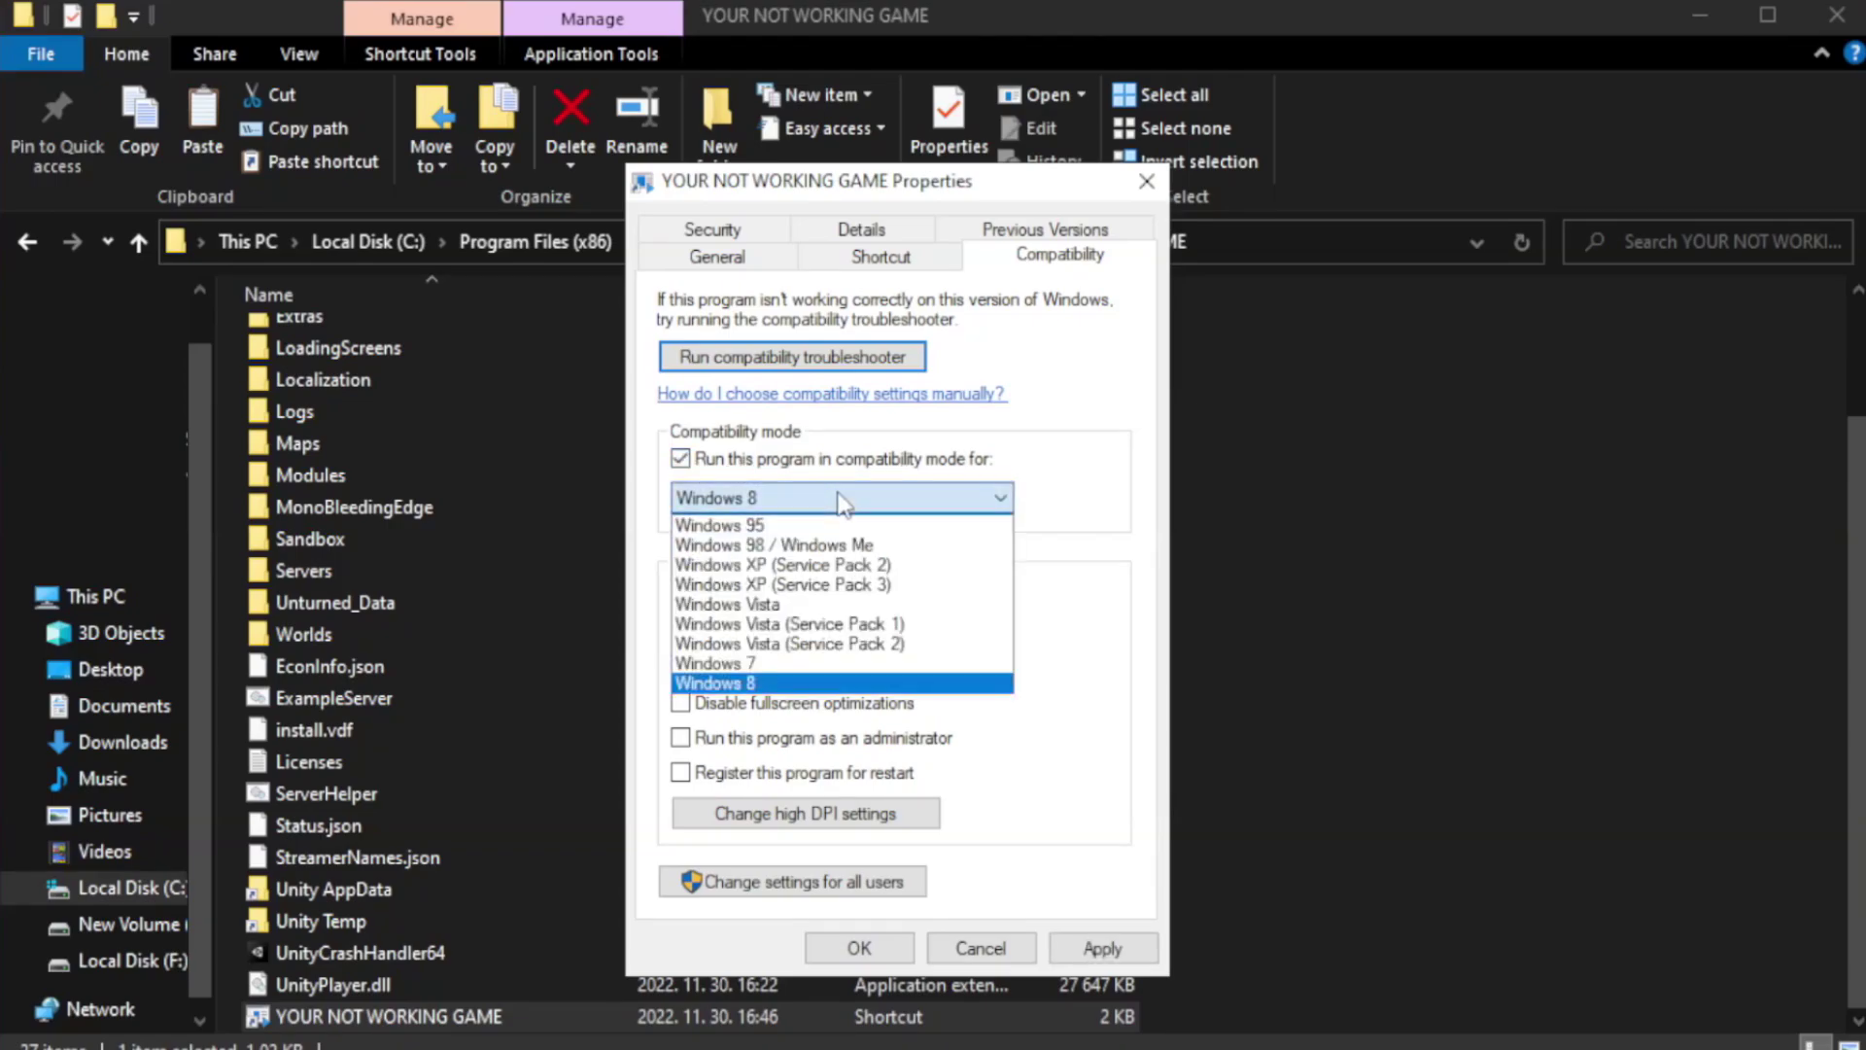
left_click(793, 684)
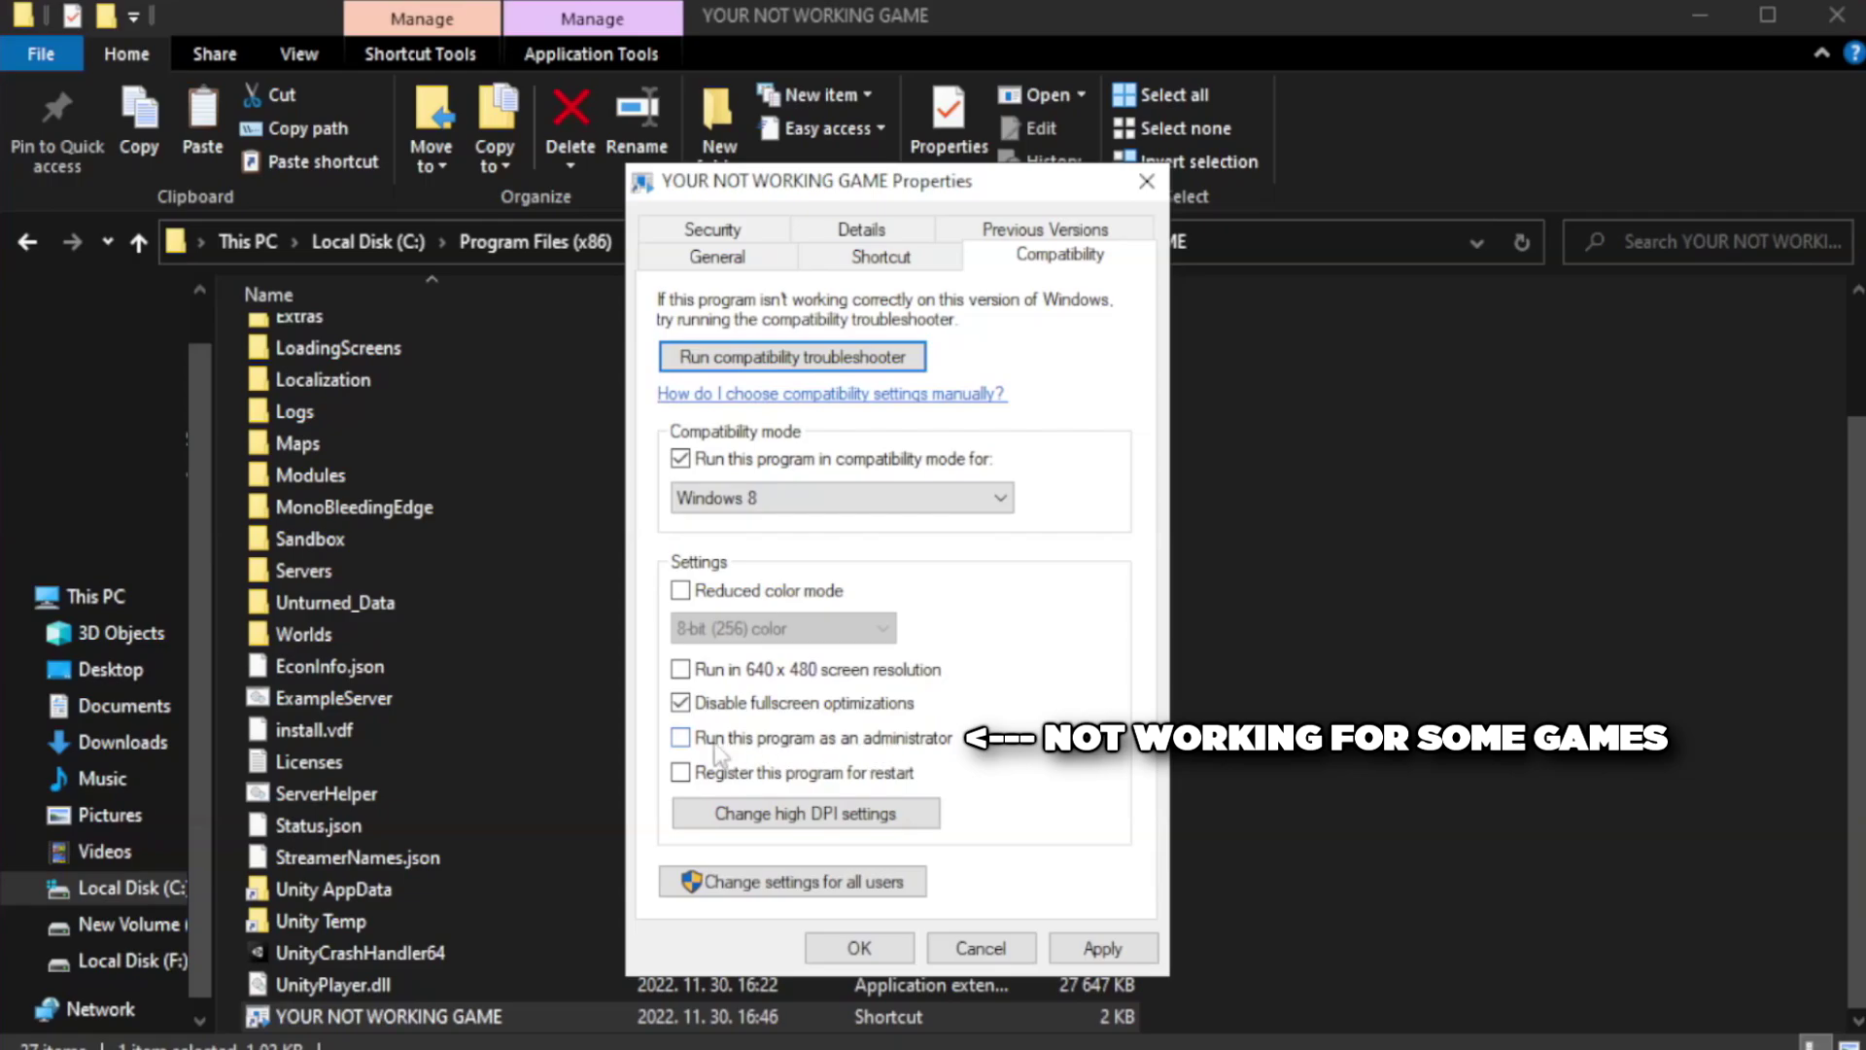
left_click(733, 750)
left_click(1102, 948)
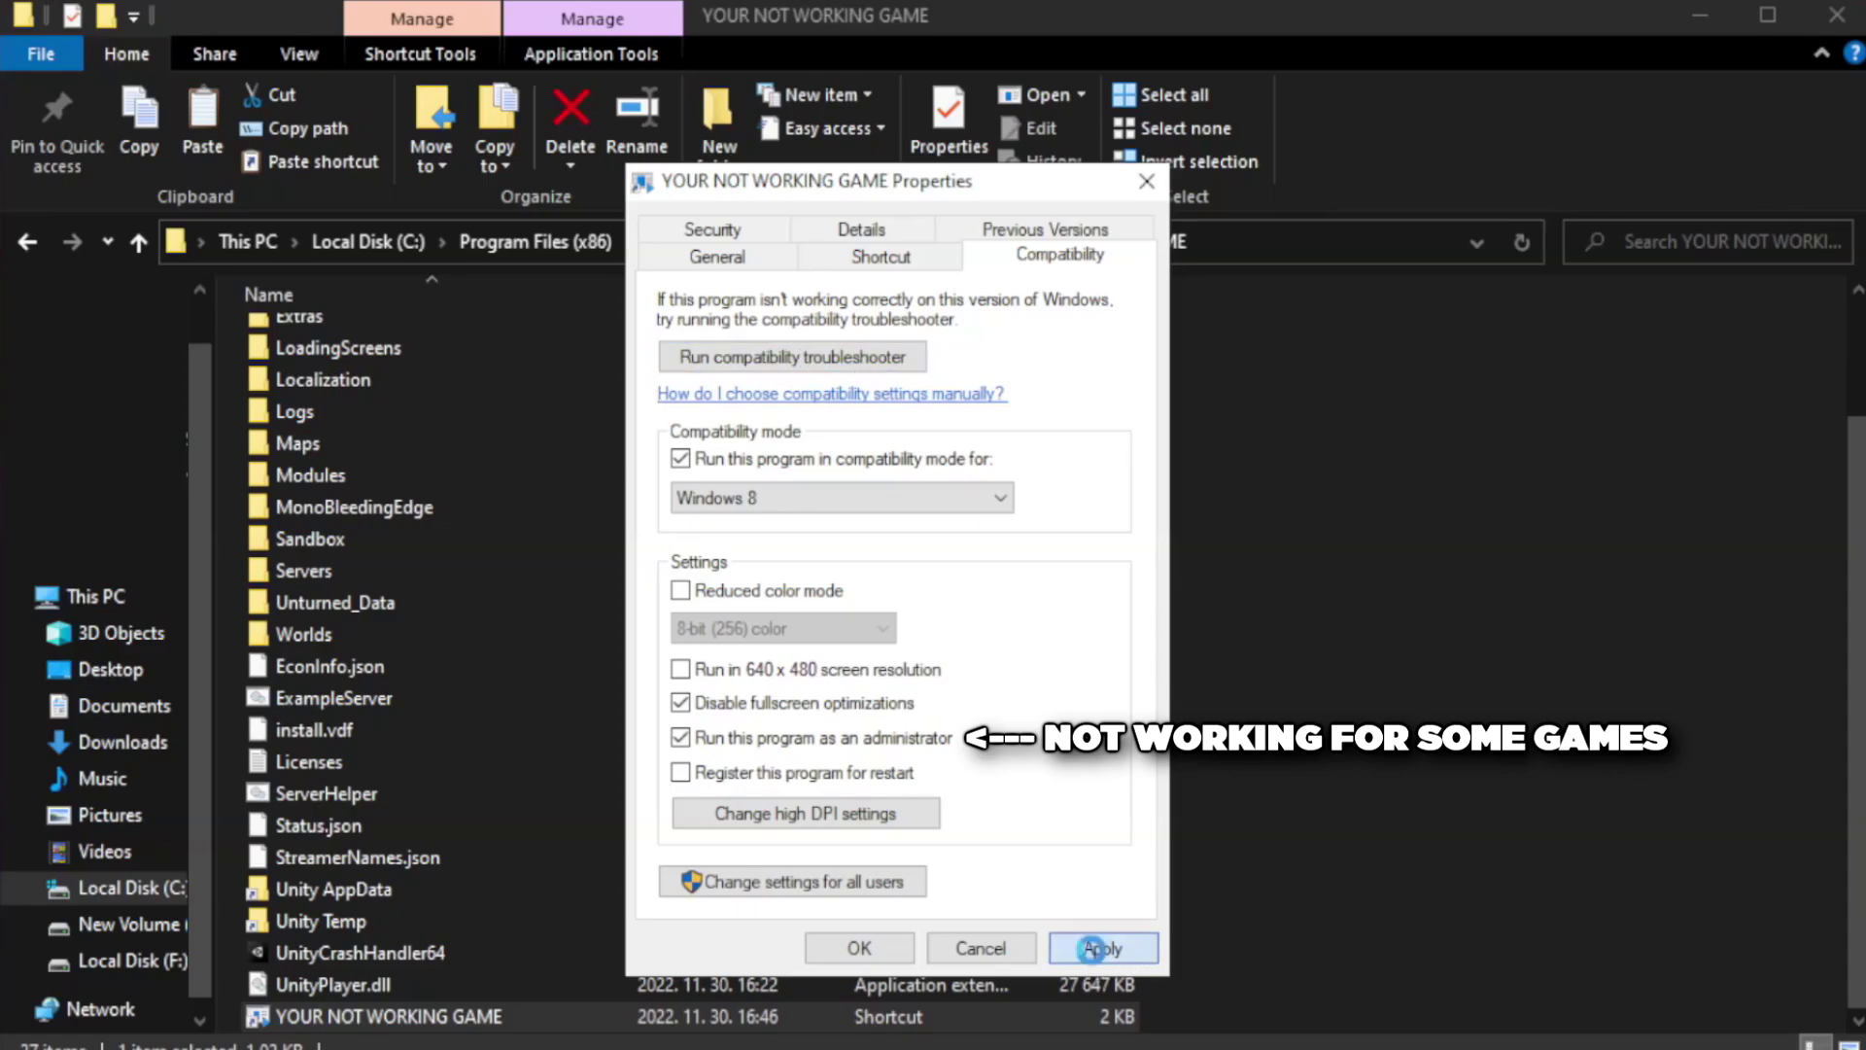
left_click(857, 949)
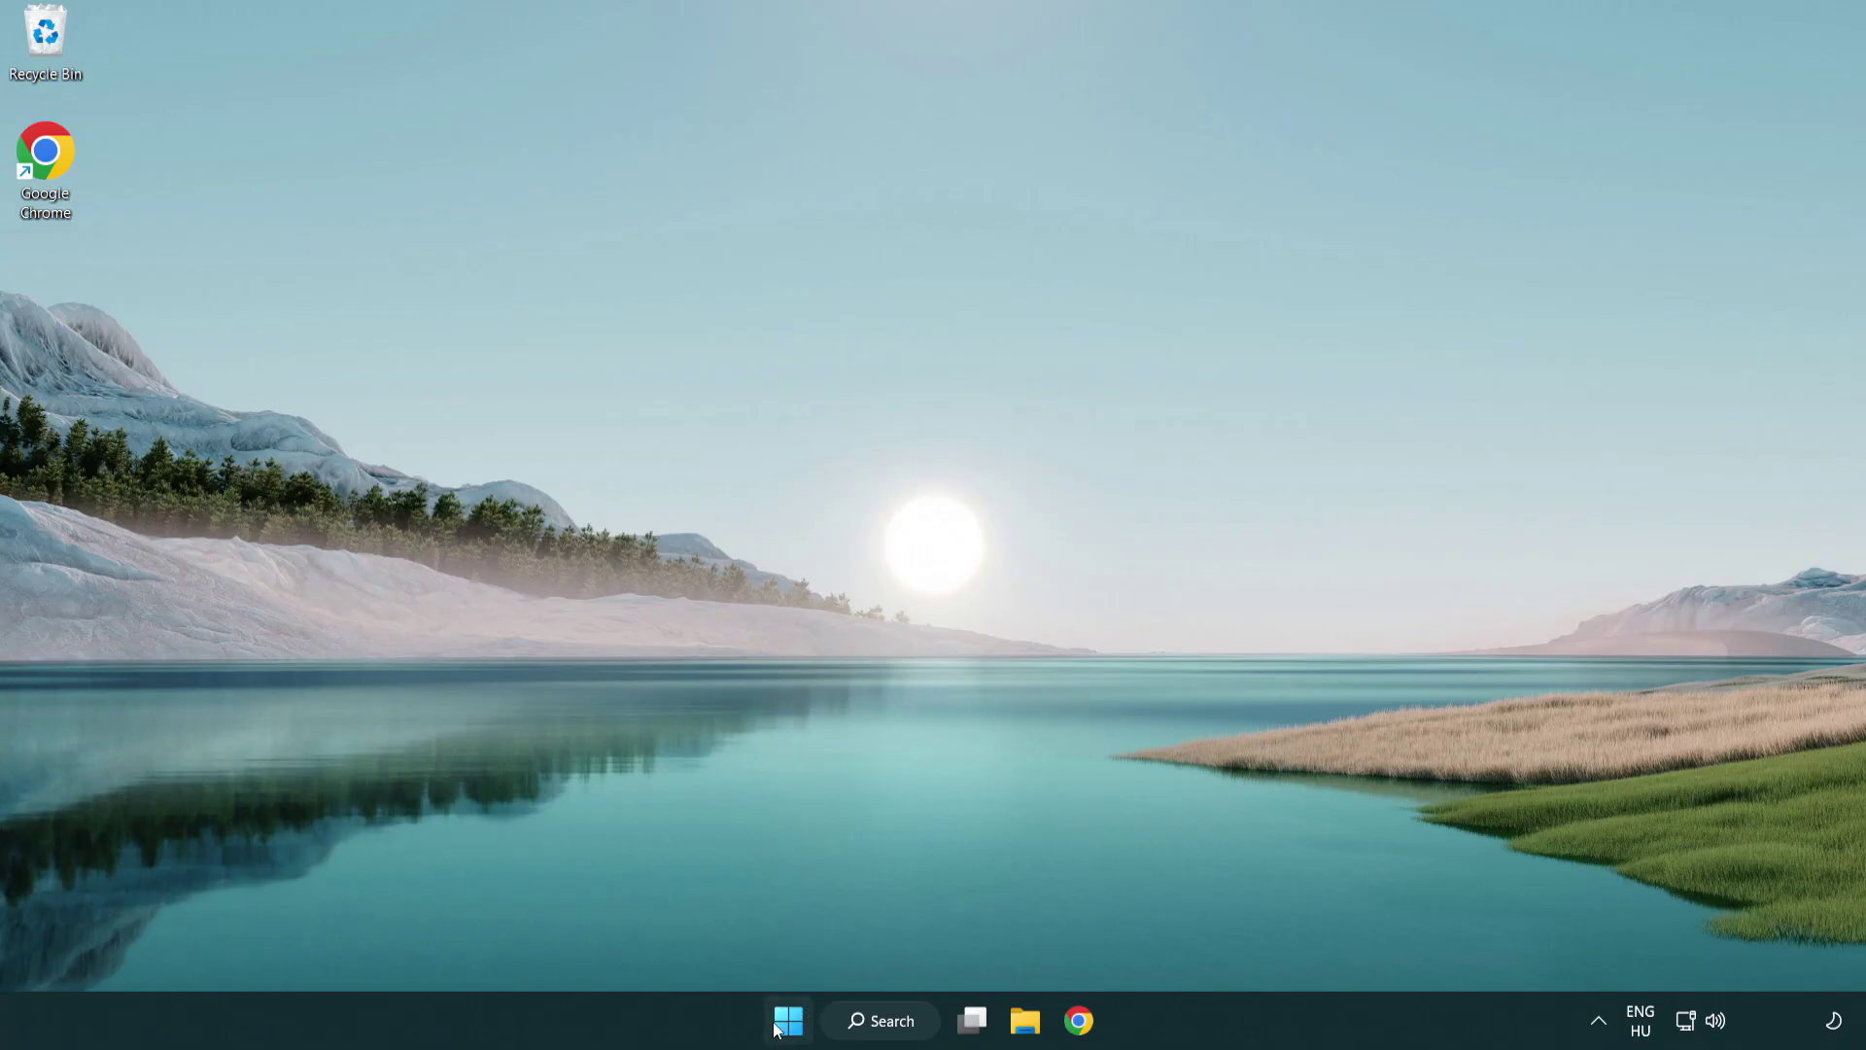
Open the Win+X power-user menu from the Start button.
right_click(789, 1029)
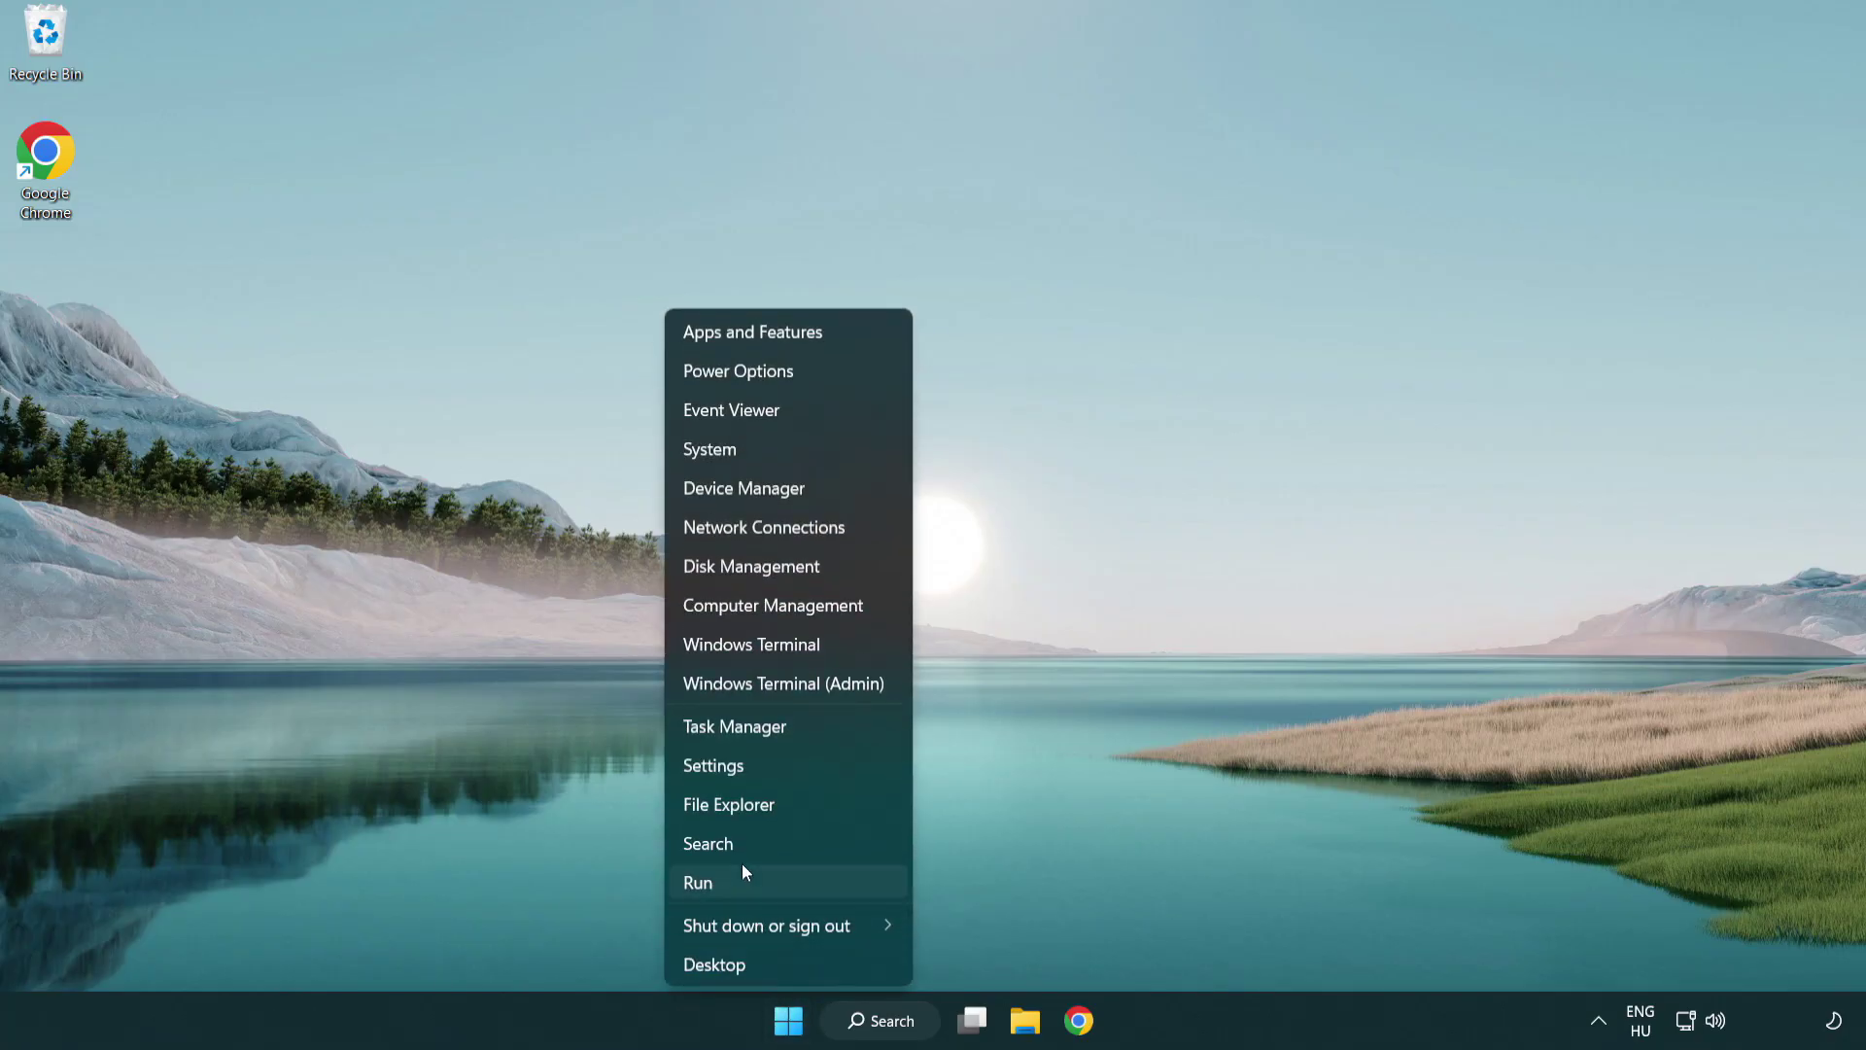
Disable Terminal, Phone Link, Cortana and Windows Security notifications on Task Manager's Startup tab, then close it.
left_click(823, 730)
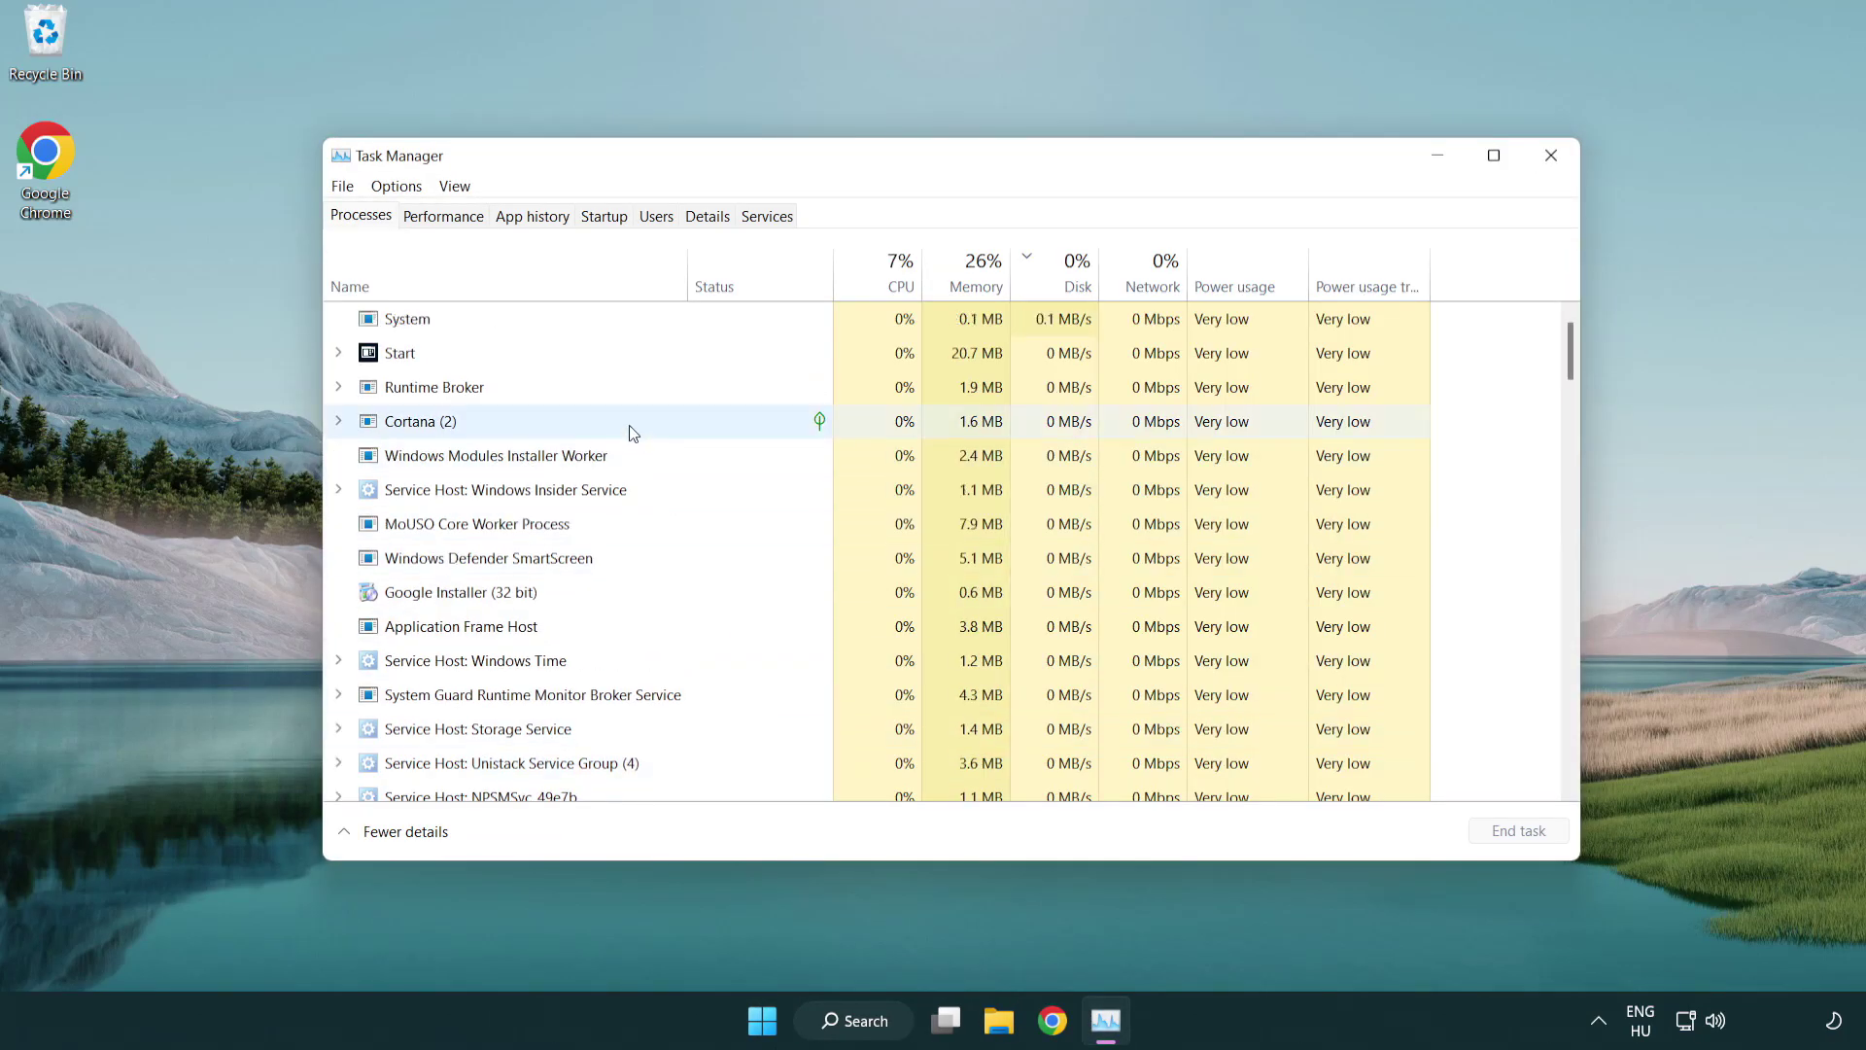
left_click(609, 219)
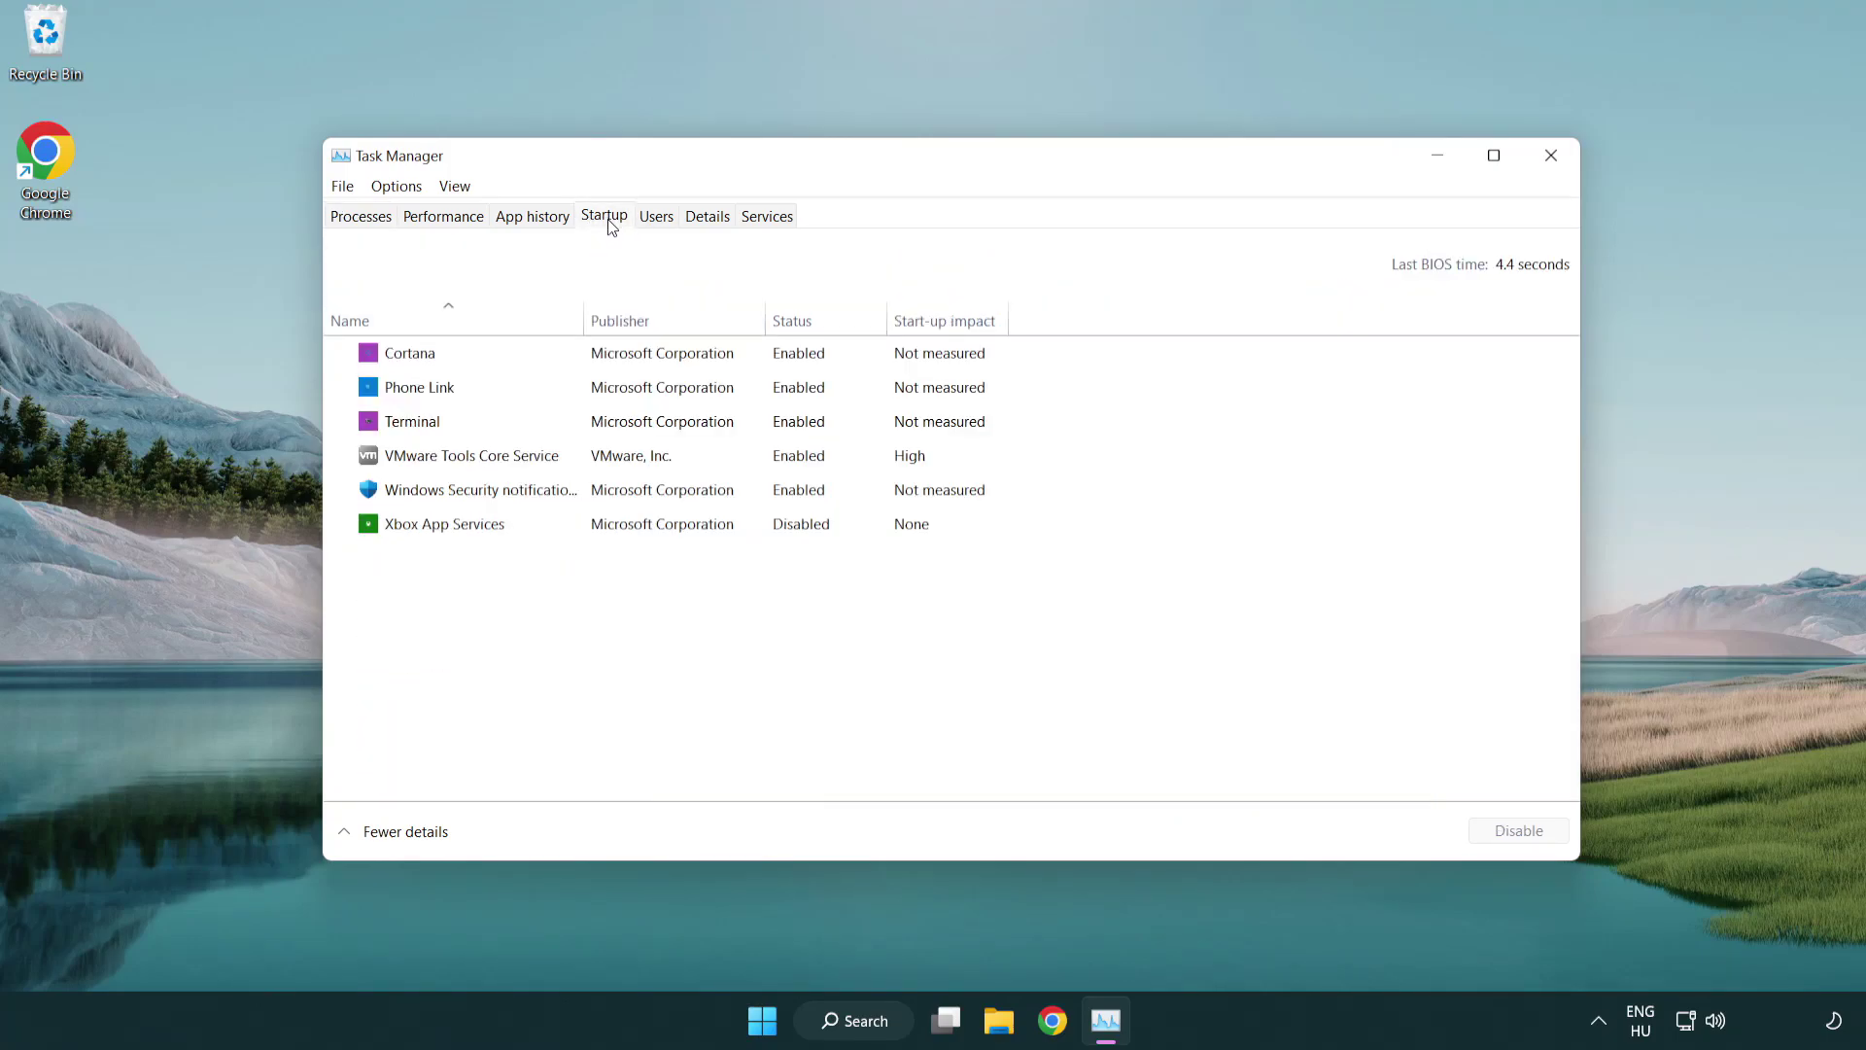
left_click(610, 425)
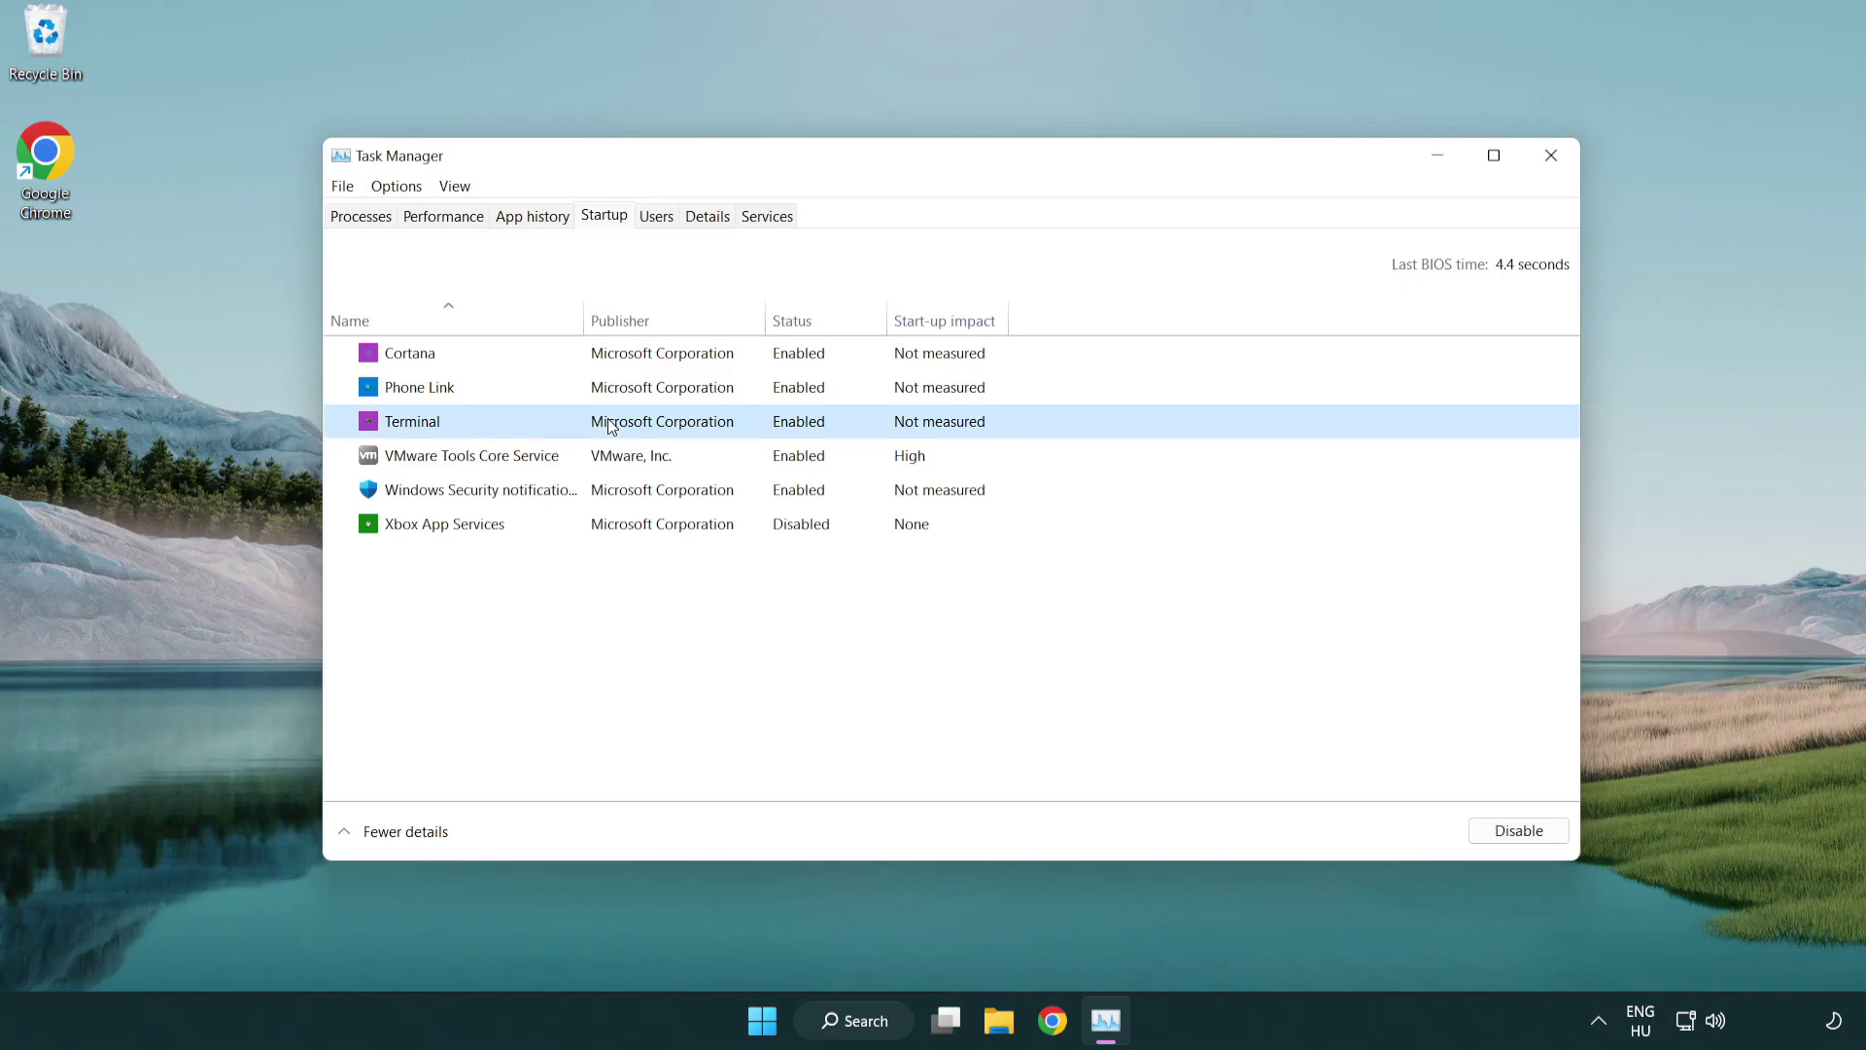
left_click(1484, 831)
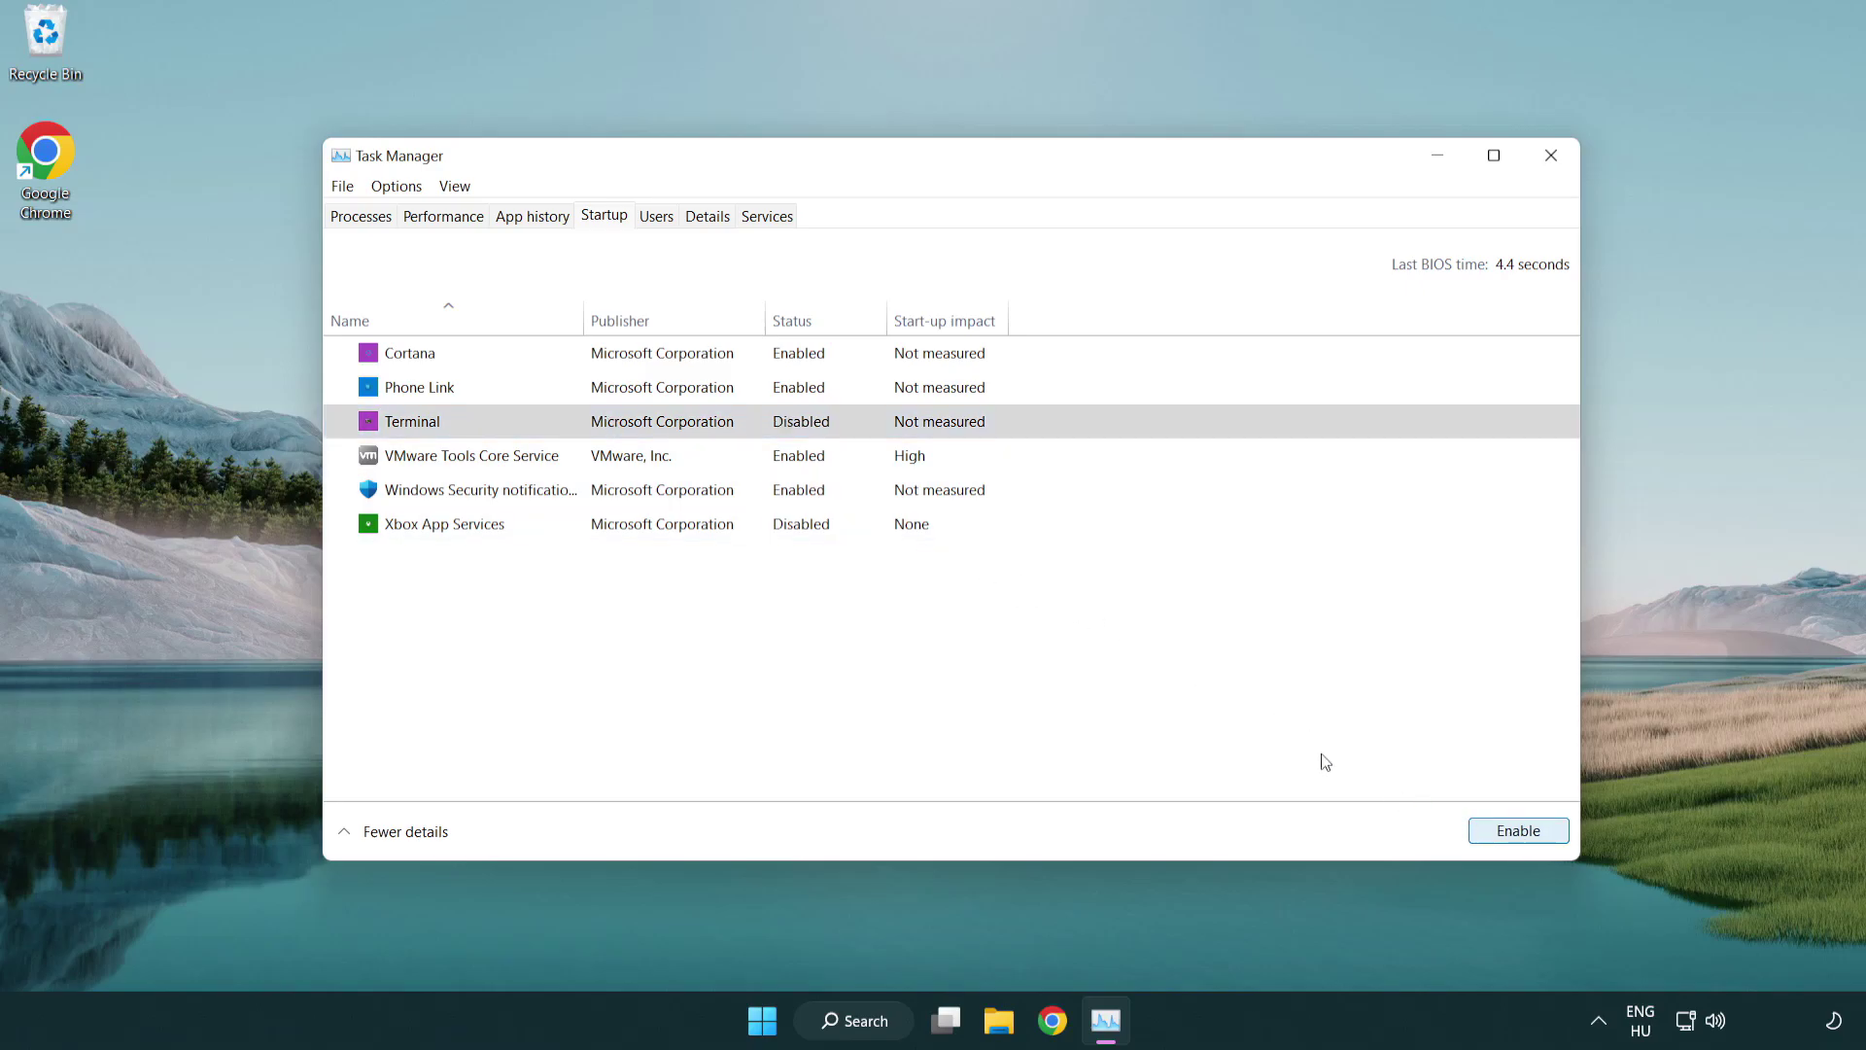
left_click(775, 391)
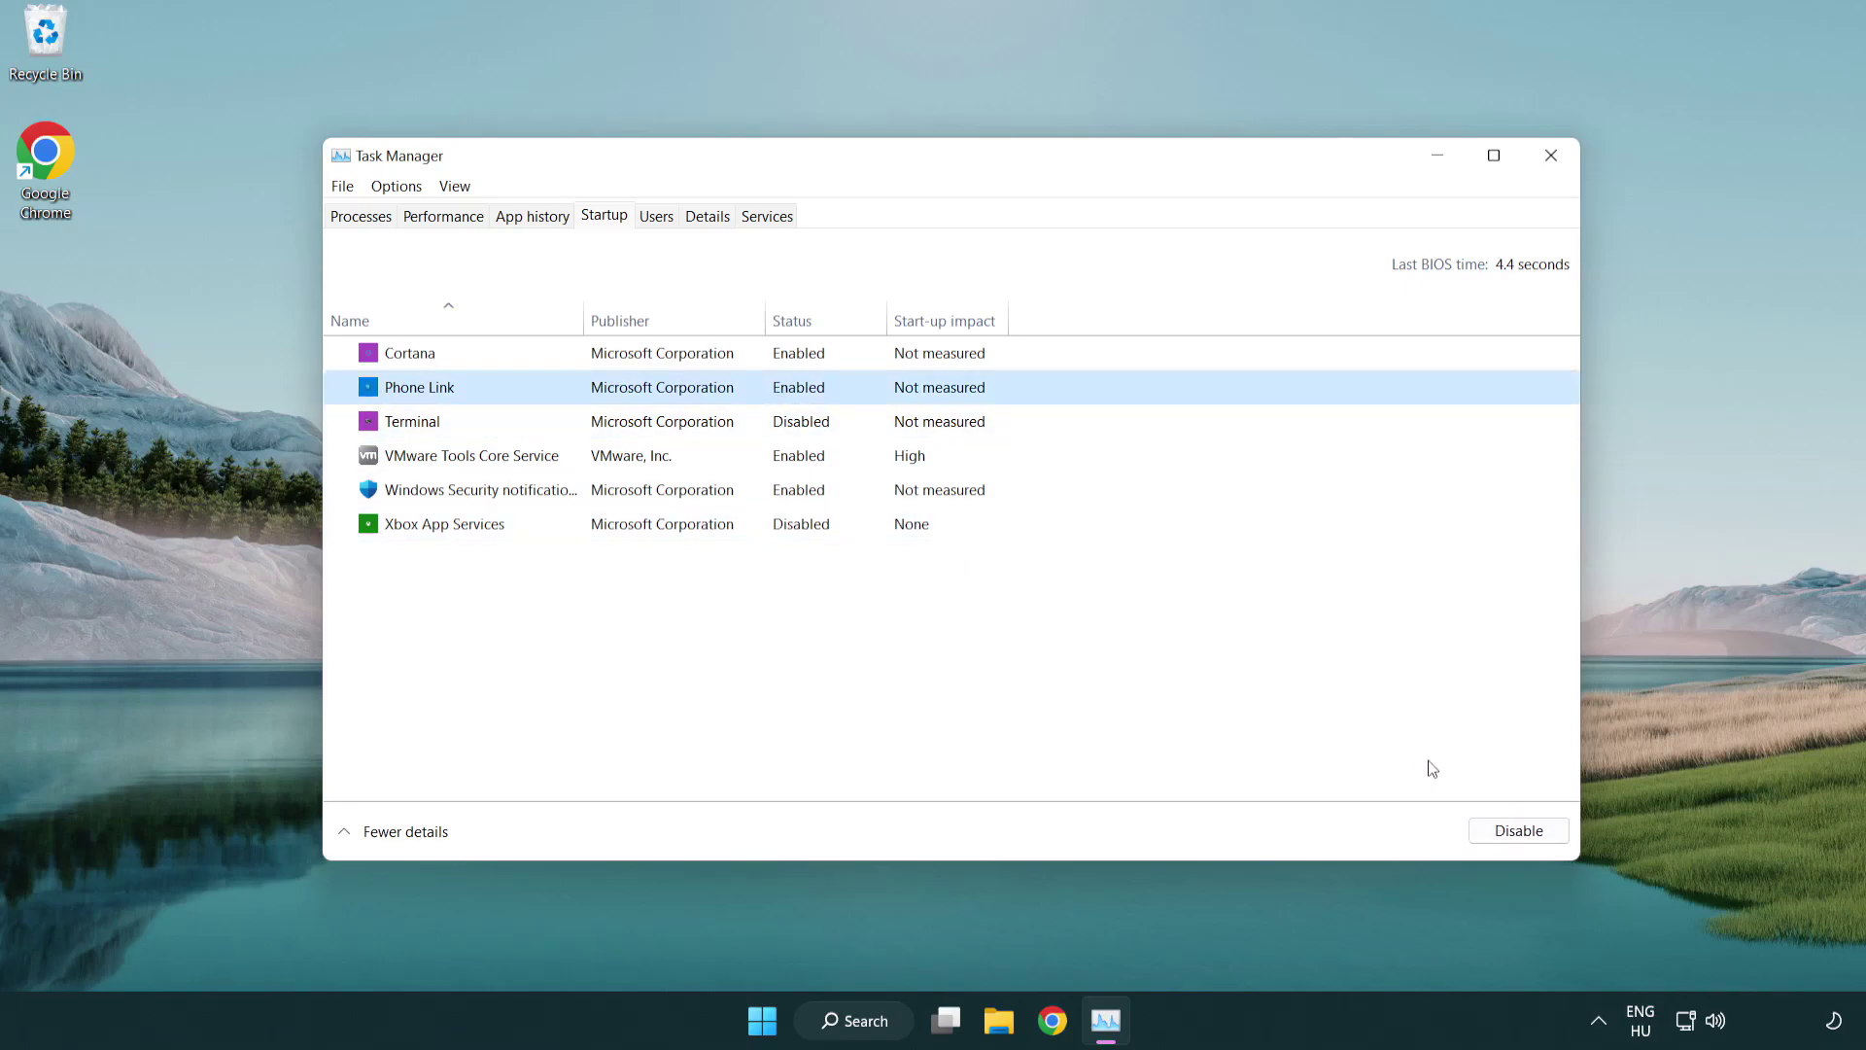
left_click(1516, 834)
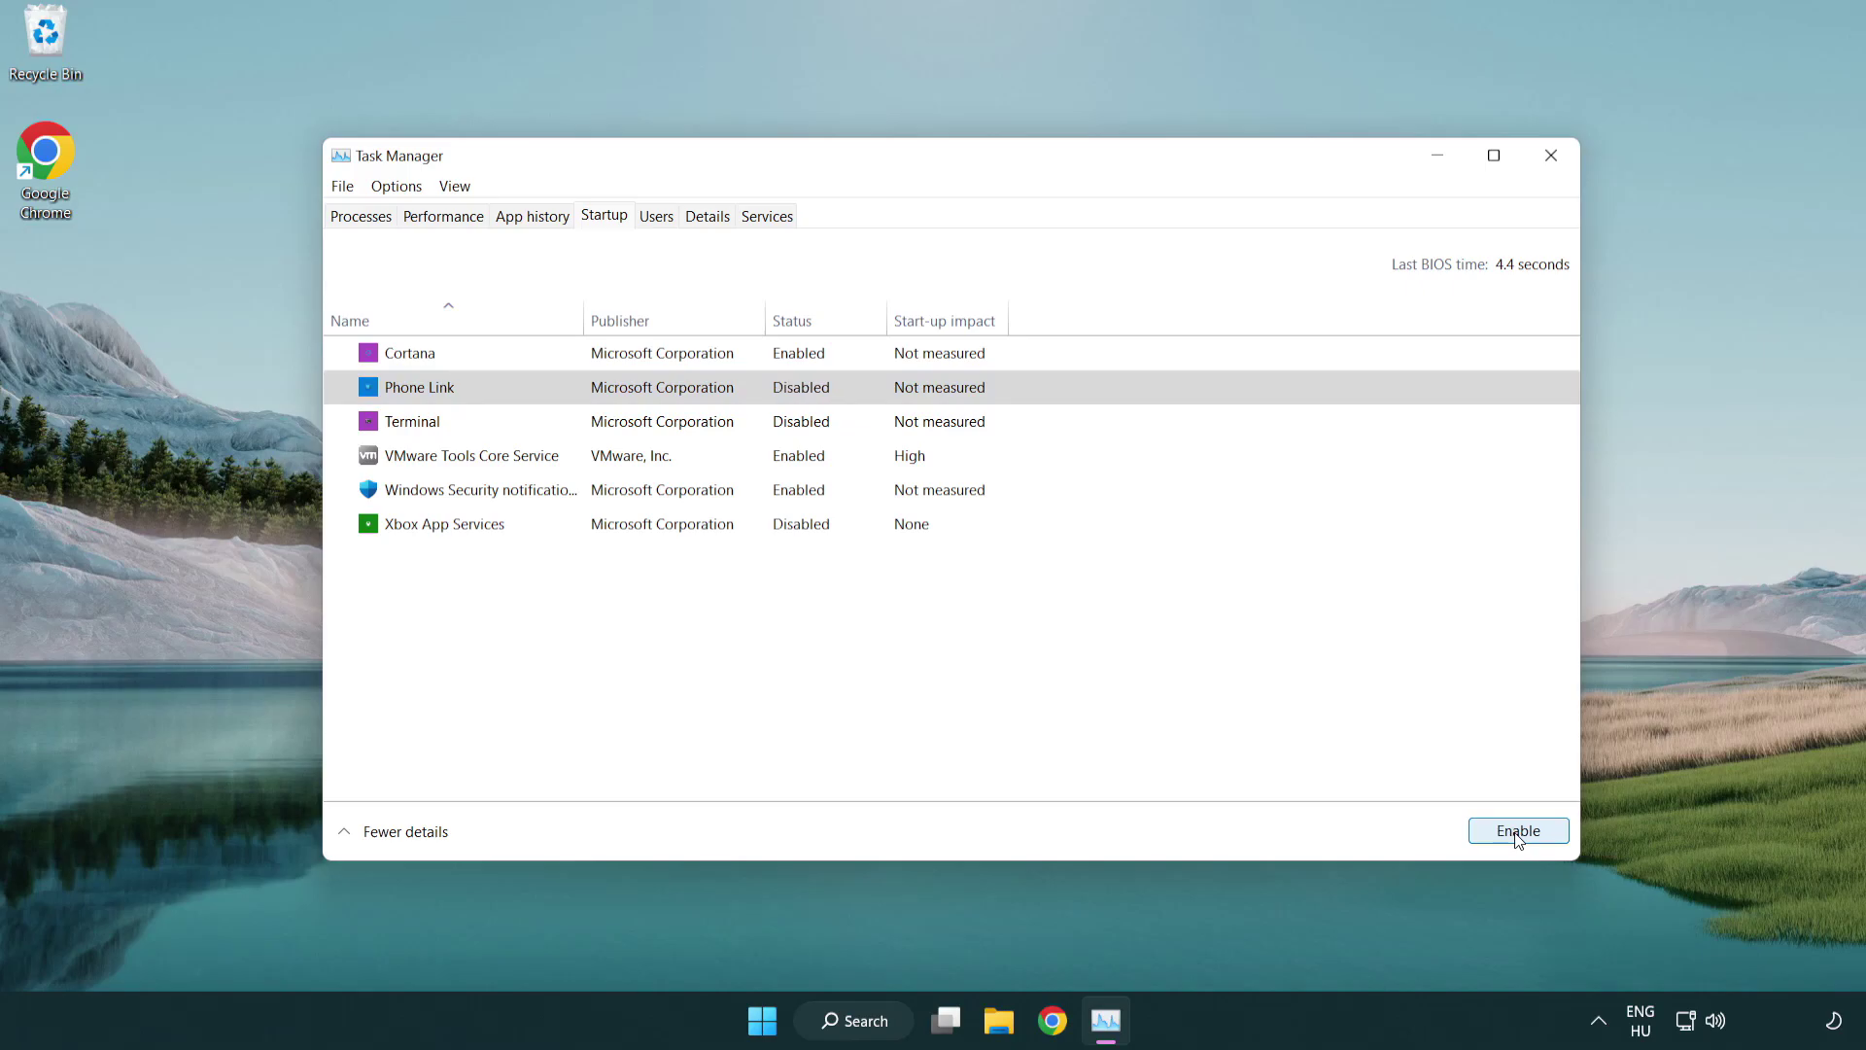
left_click(667, 364)
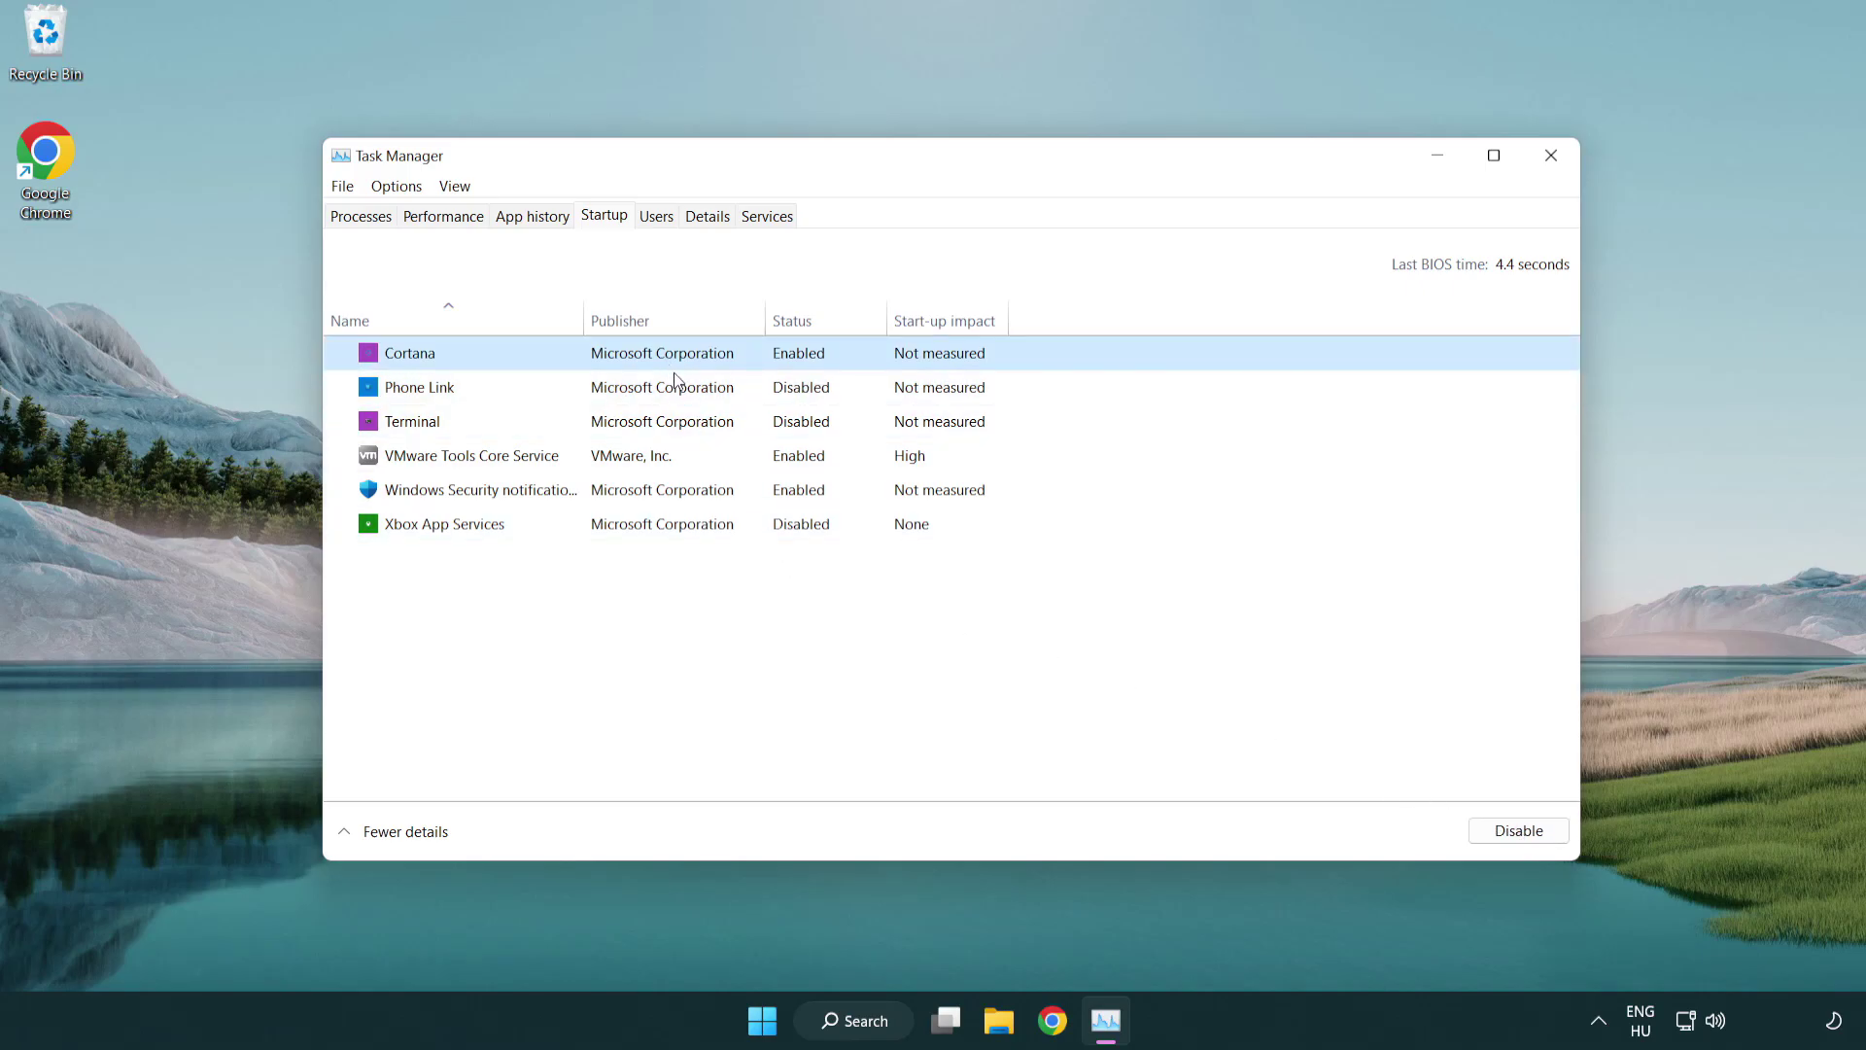
left_click(1476, 824)
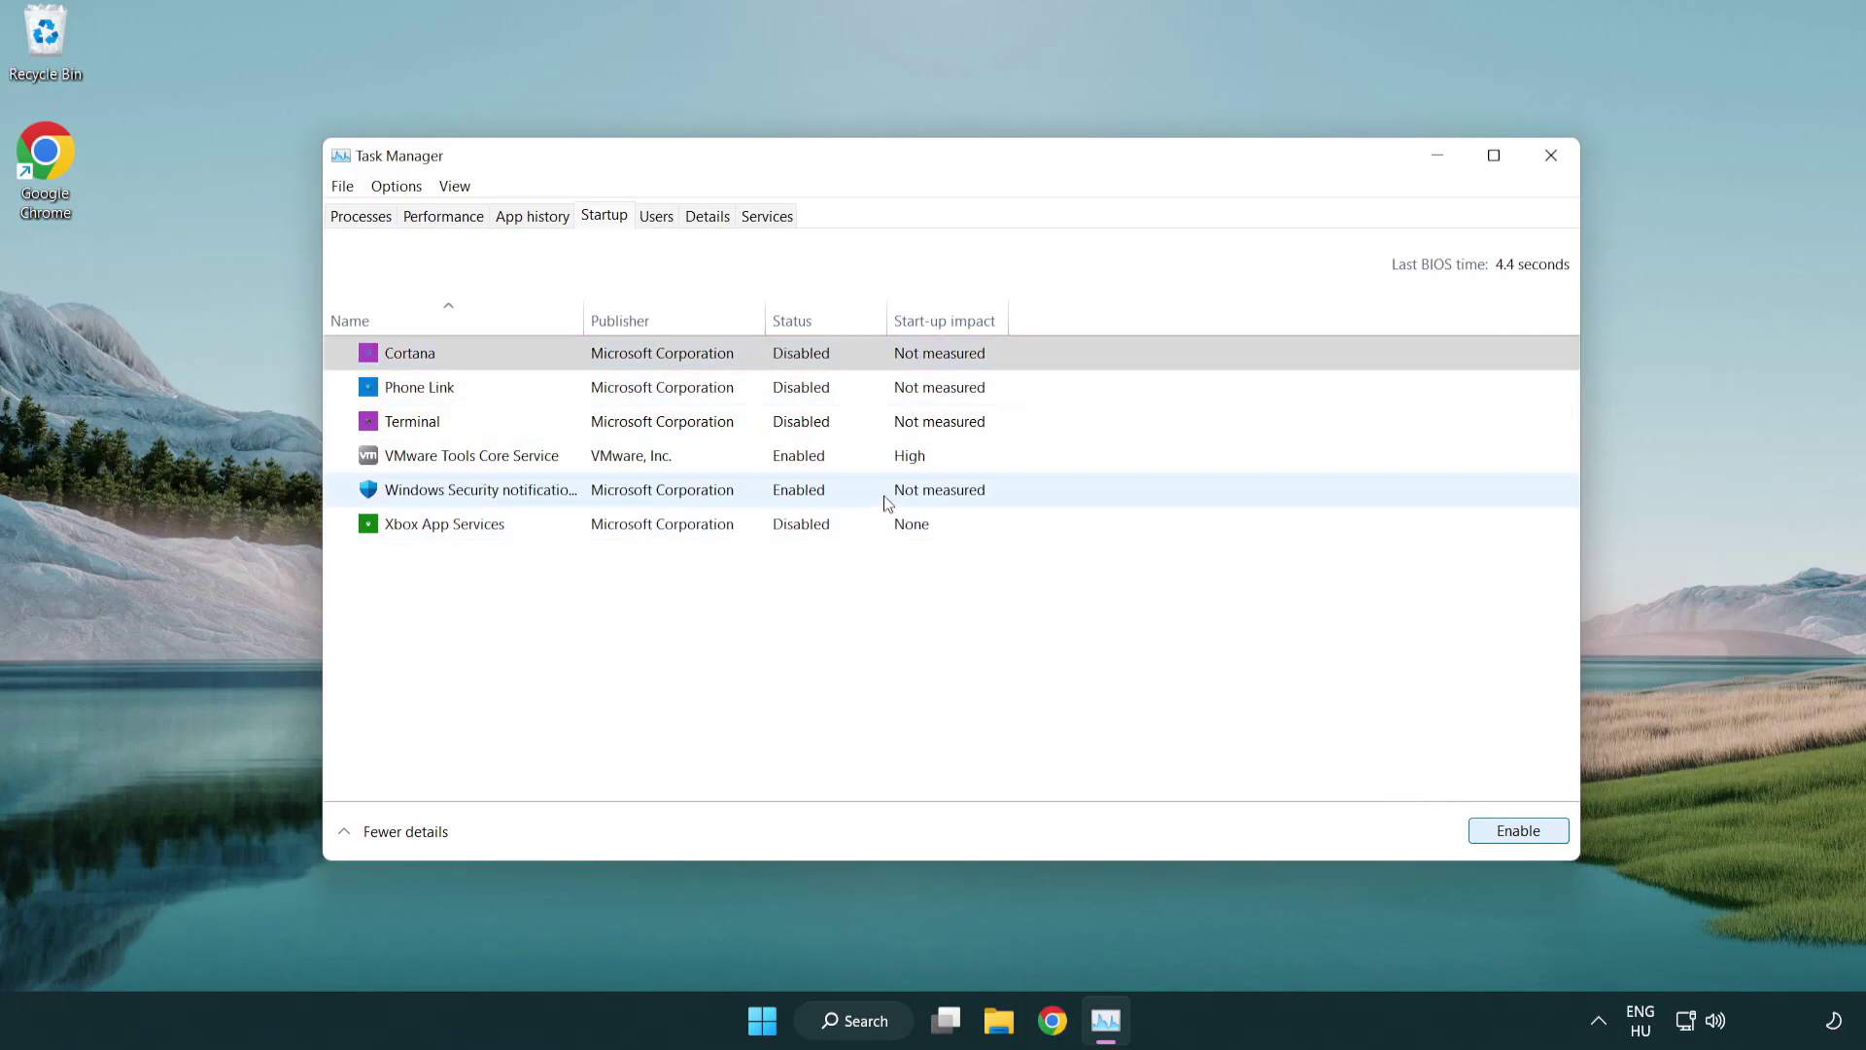
left_click(888, 500)
left_click(1474, 826)
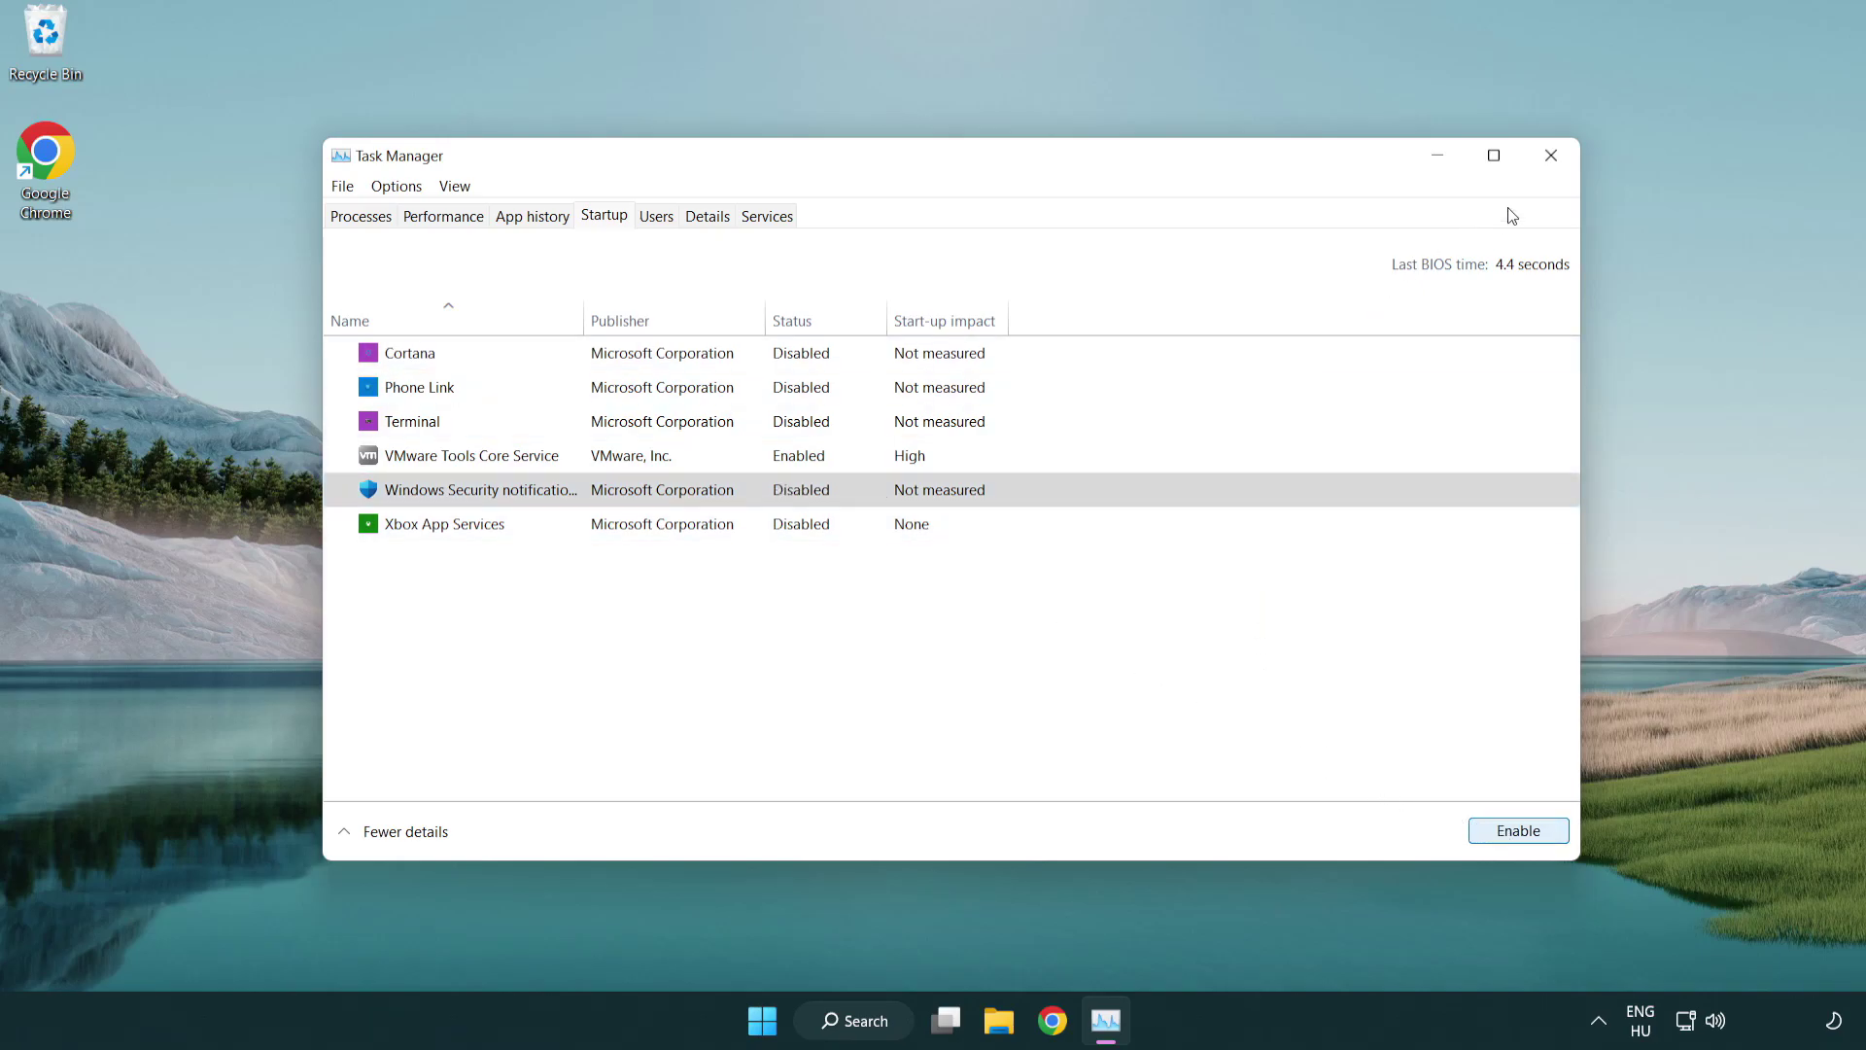
left_click(1556, 169)
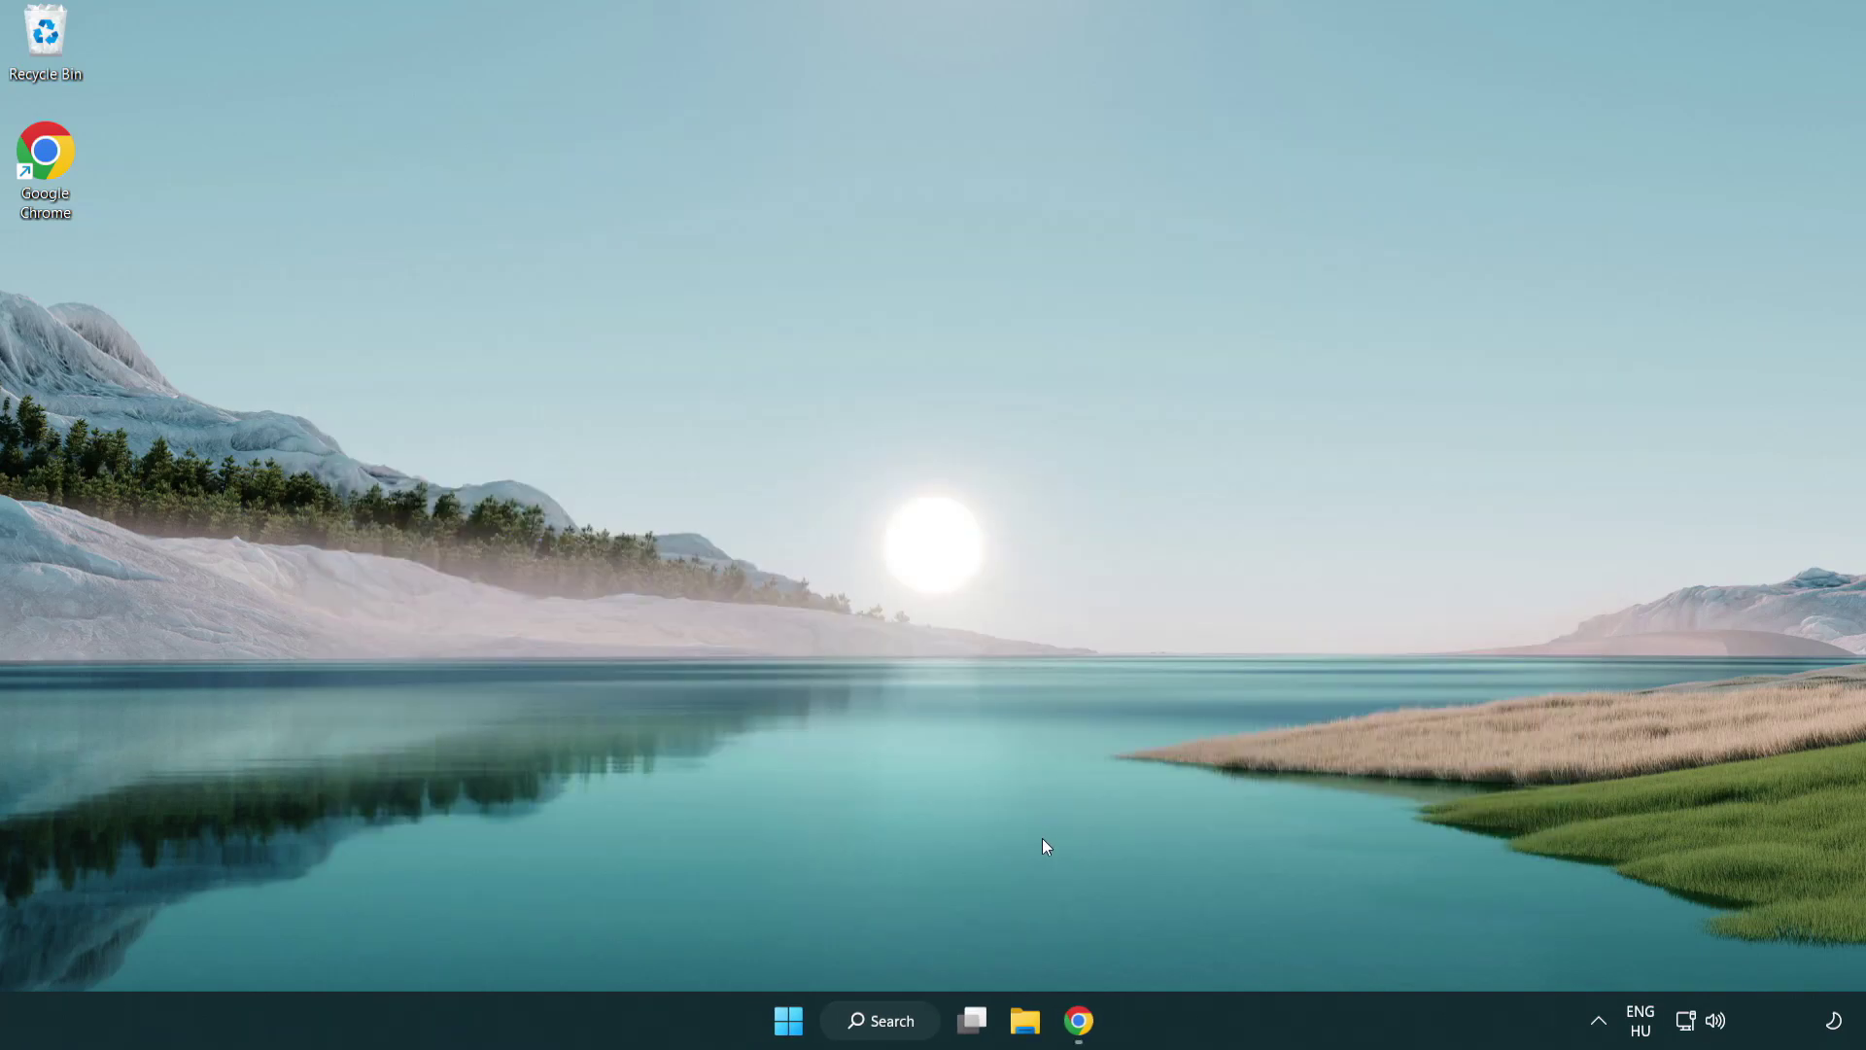
Back in Chrome, download the DirectX End-User Runtime Web Installer, dxwebsetup.exe.
left_click(1079, 1020)
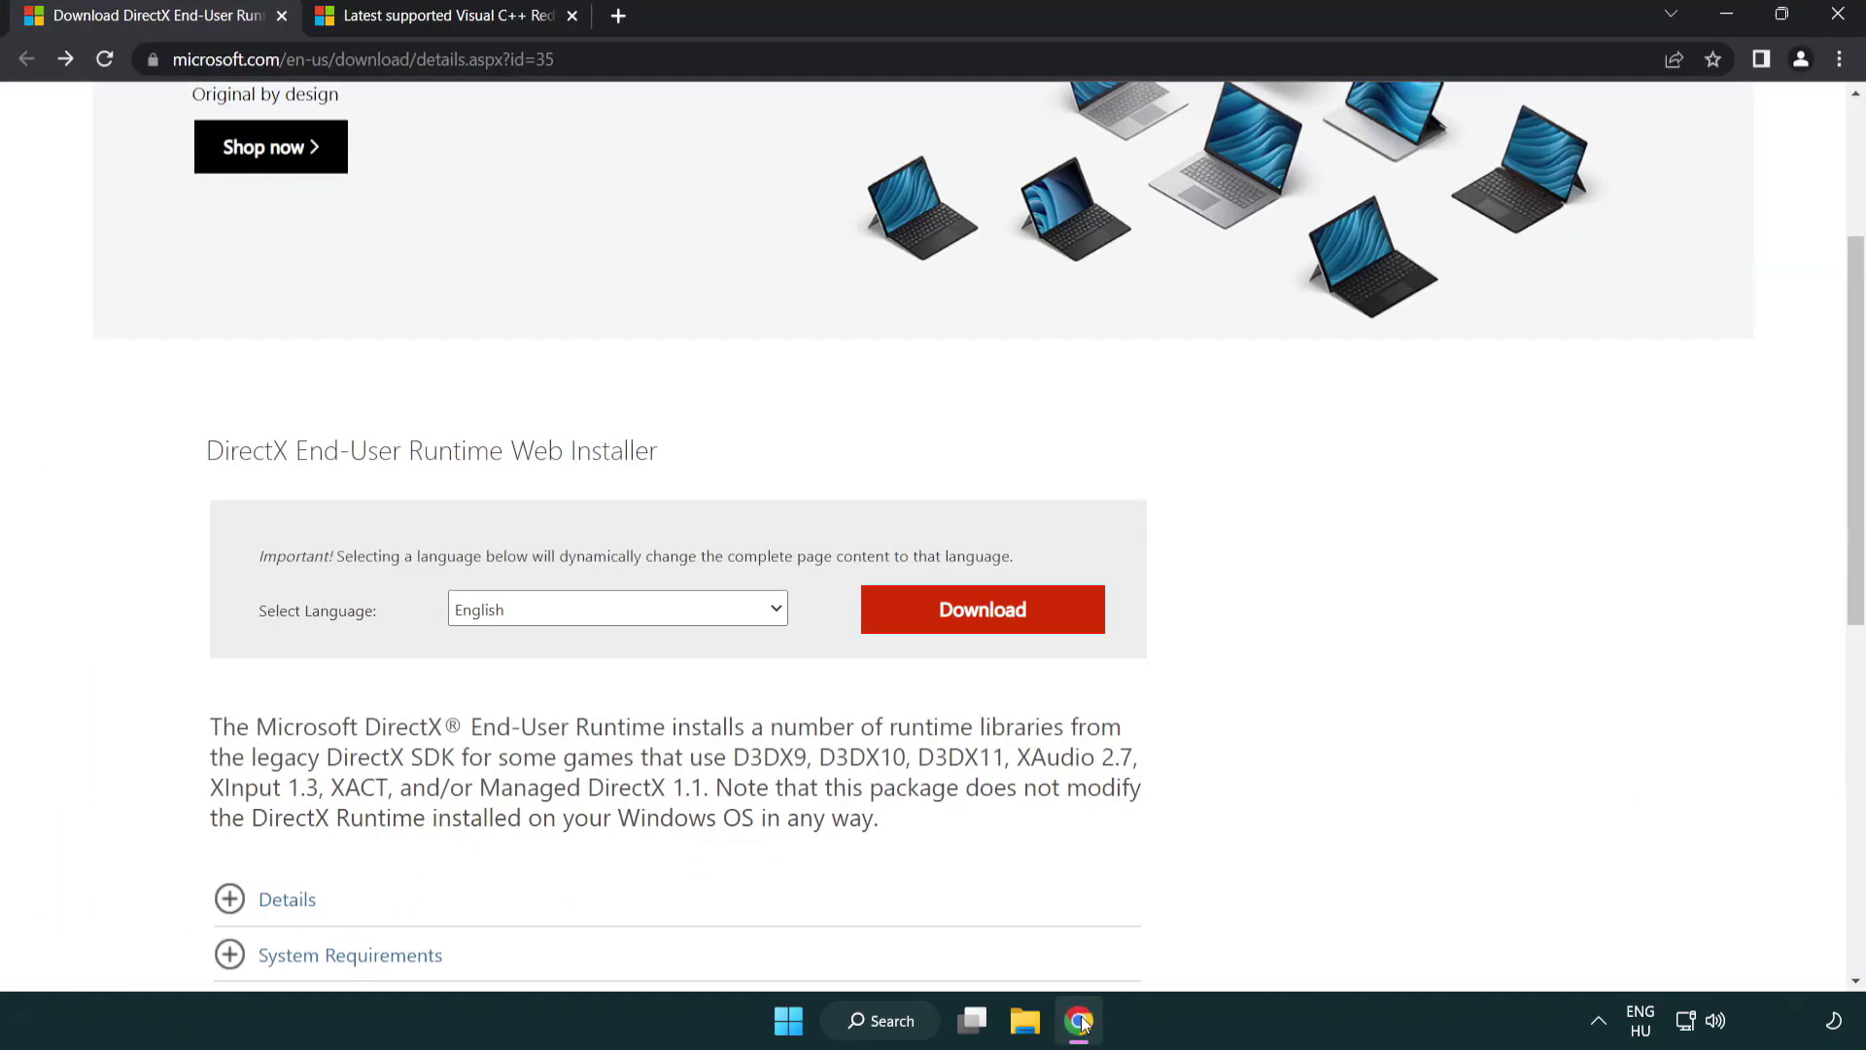
scroll(800, 868, "up", 3)
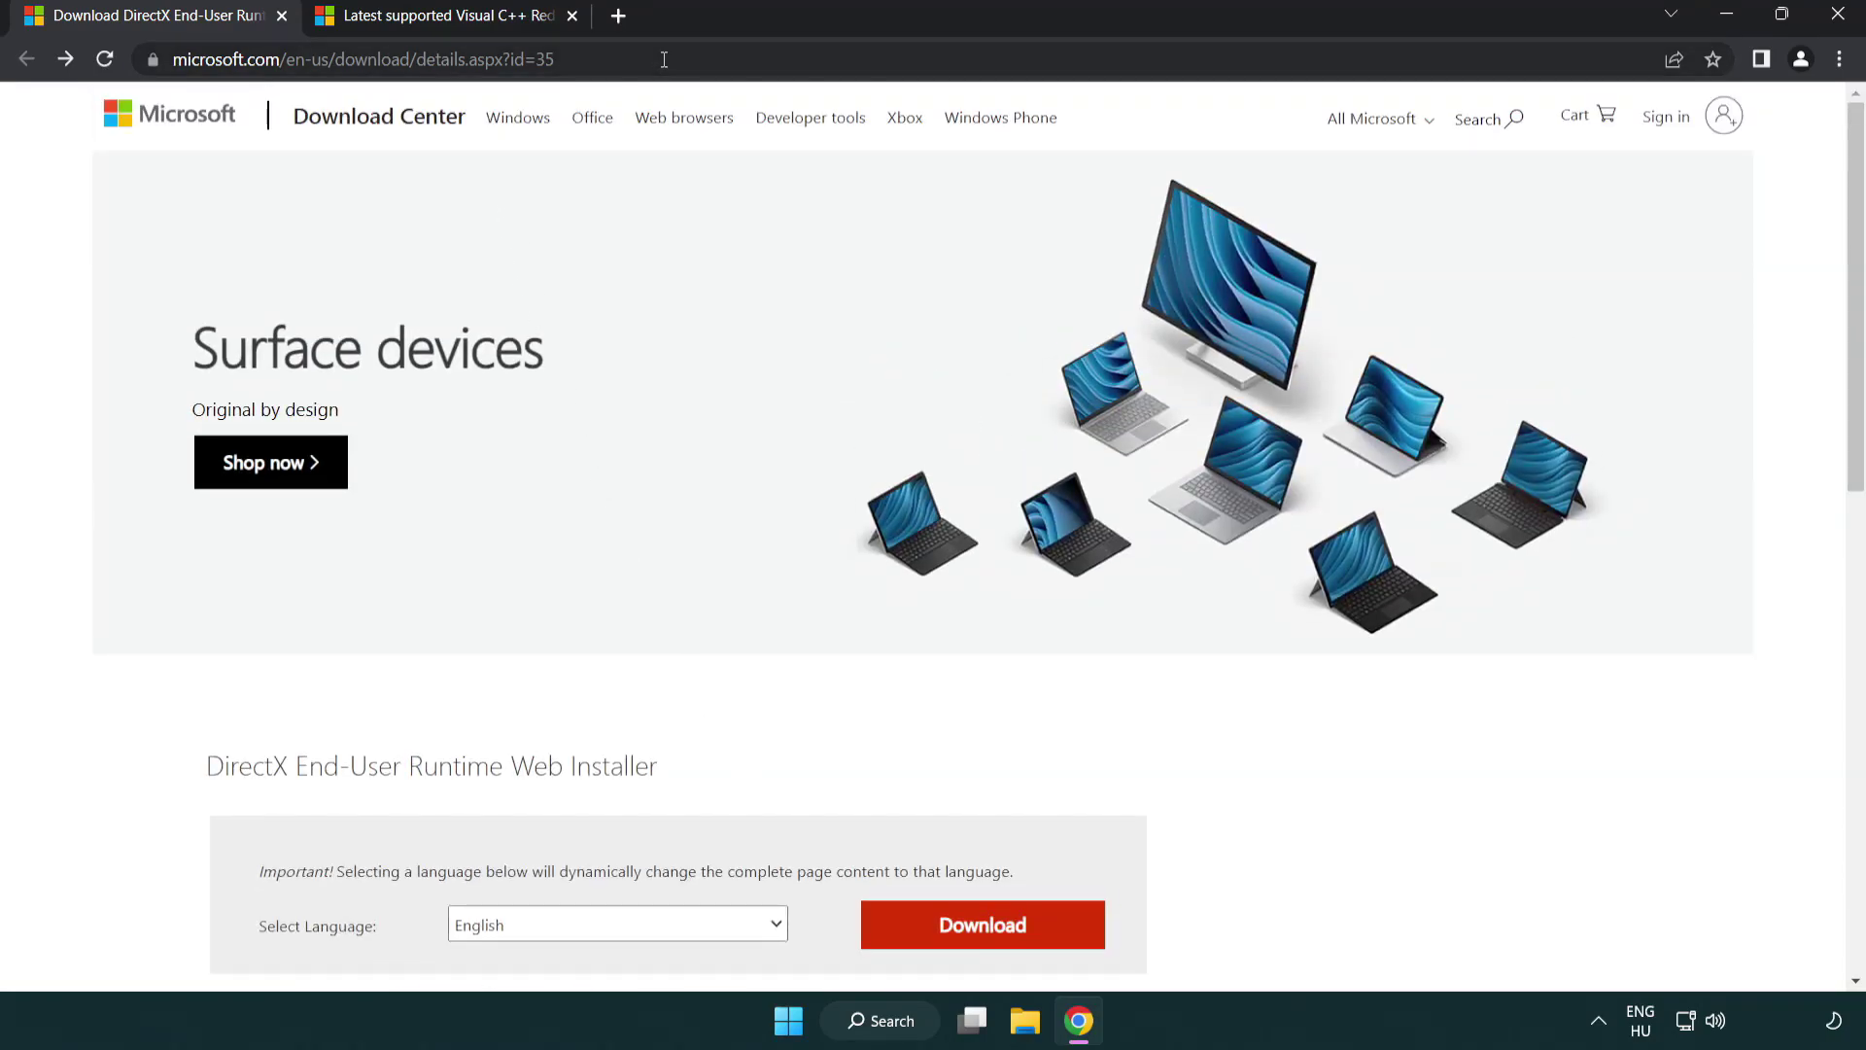
left_click(116, 38)
left_click(1784, 424)
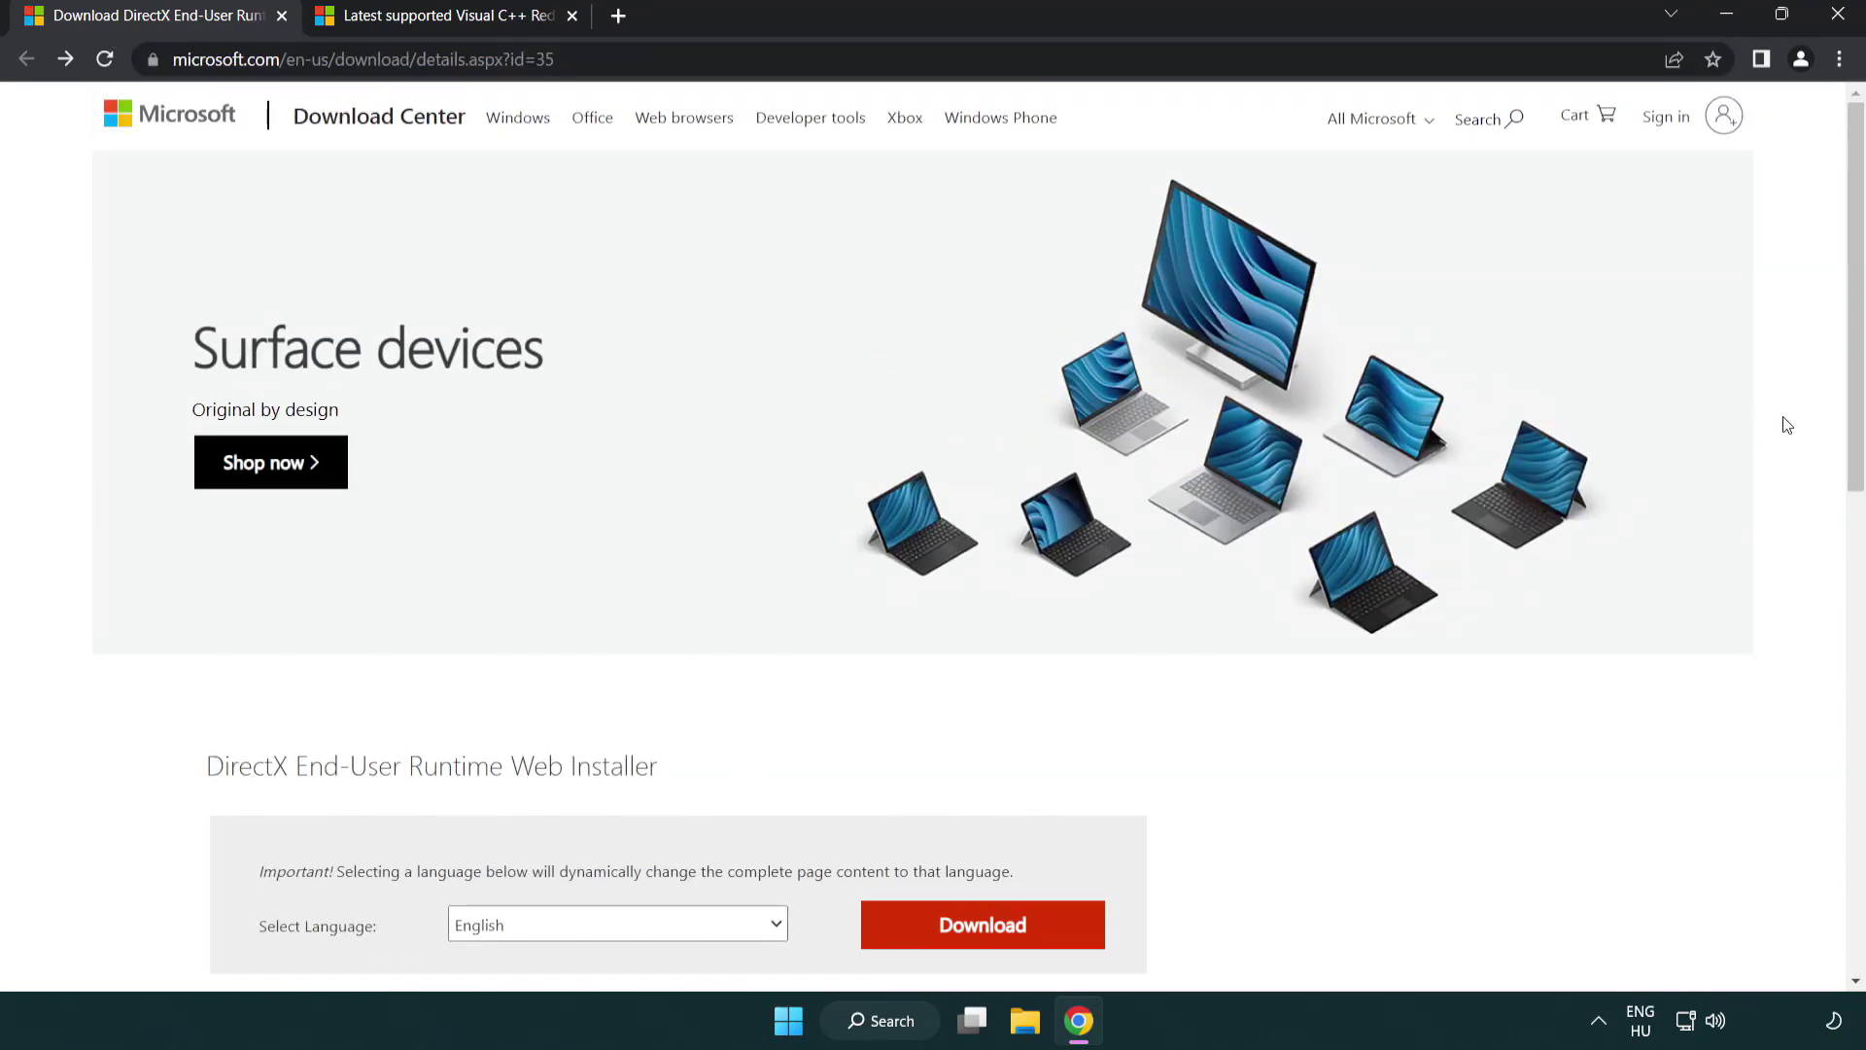
left_click_drag(1854, 422, 1855, 540)
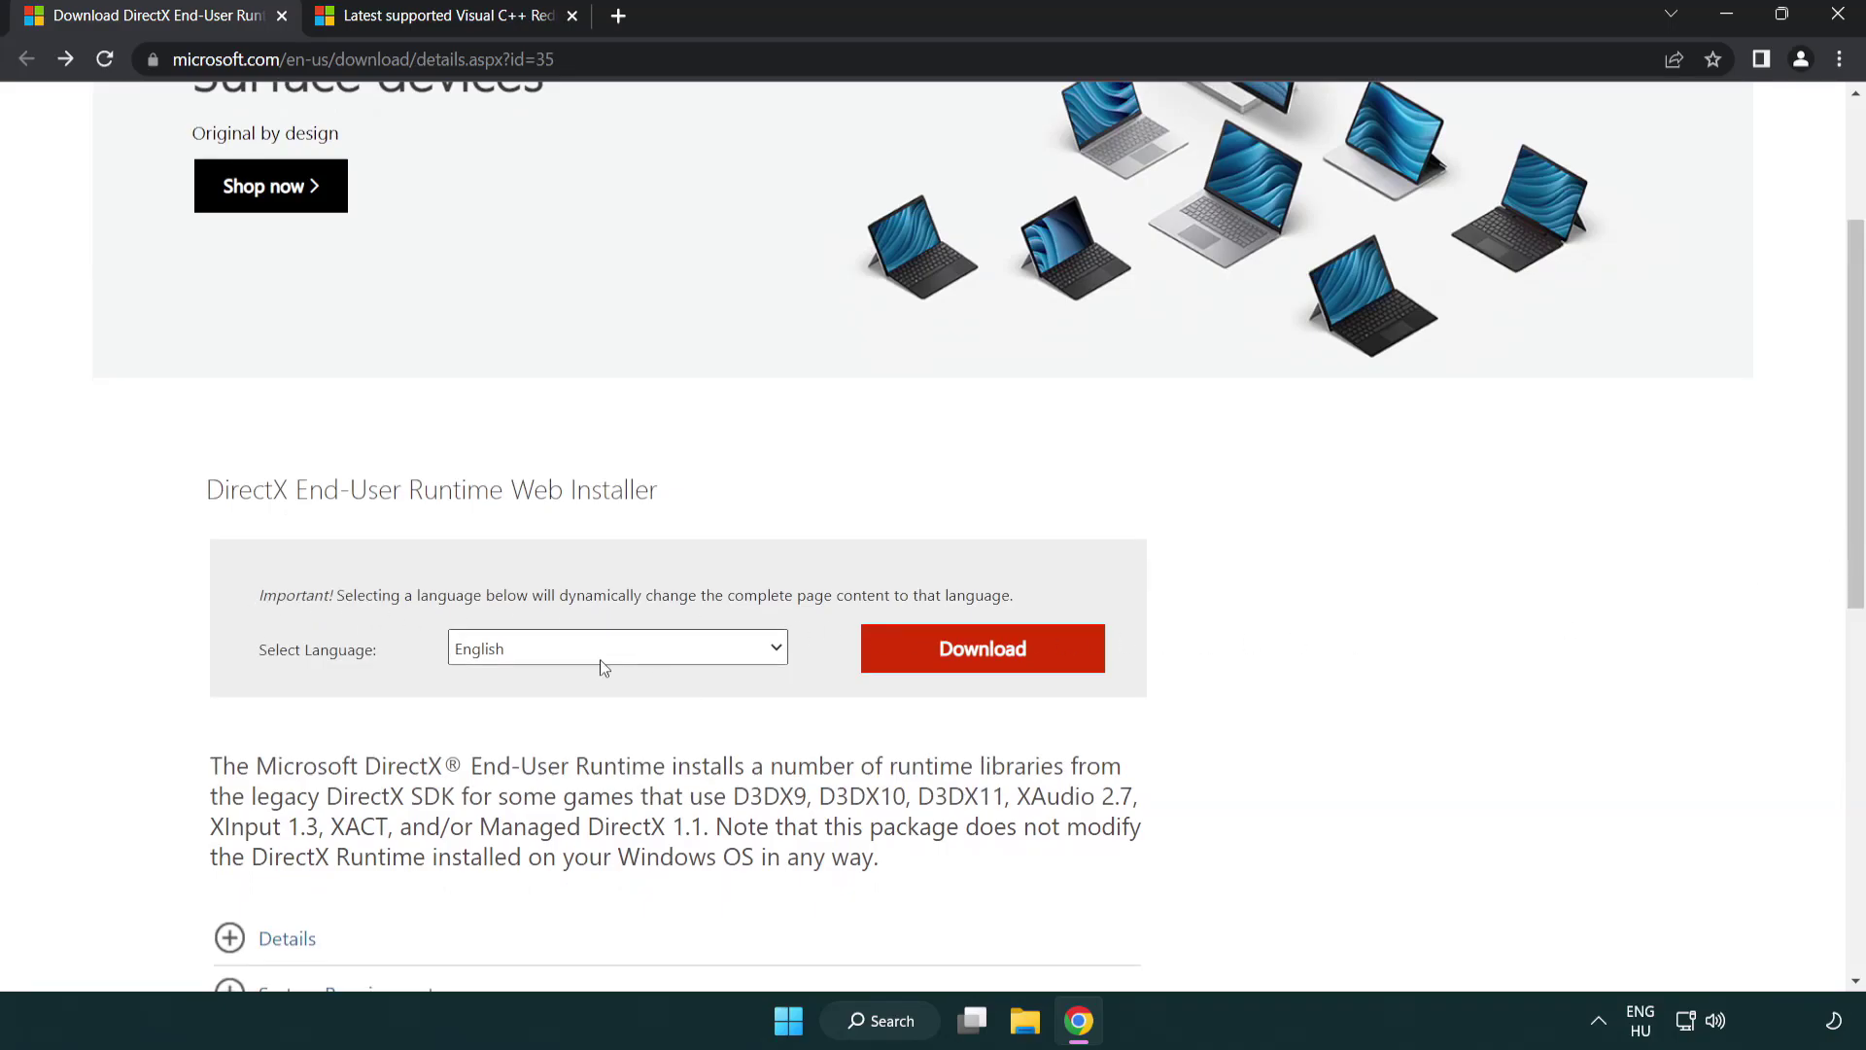
left_click(983, 649)
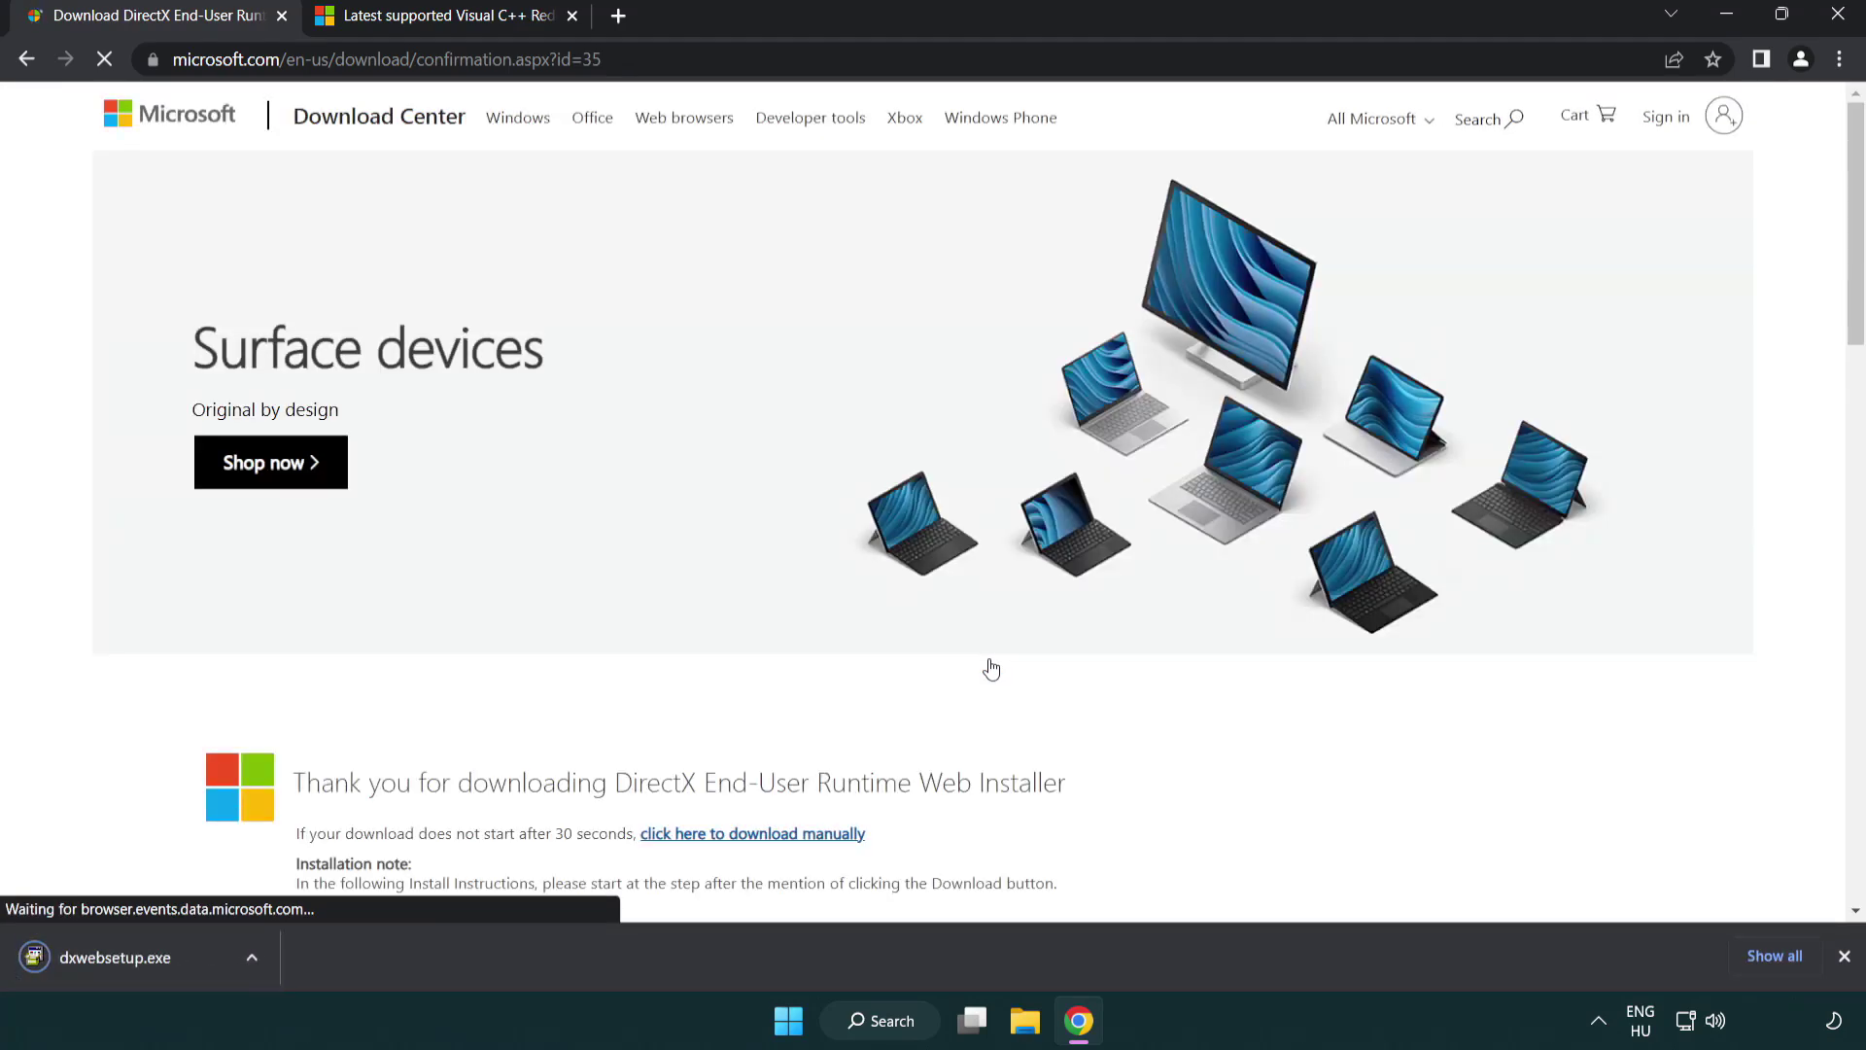
Run dxwebsetup.exe, accept the licence, decline the Bing Bar, and finish DirectX Setup.
left_click(120, 960)
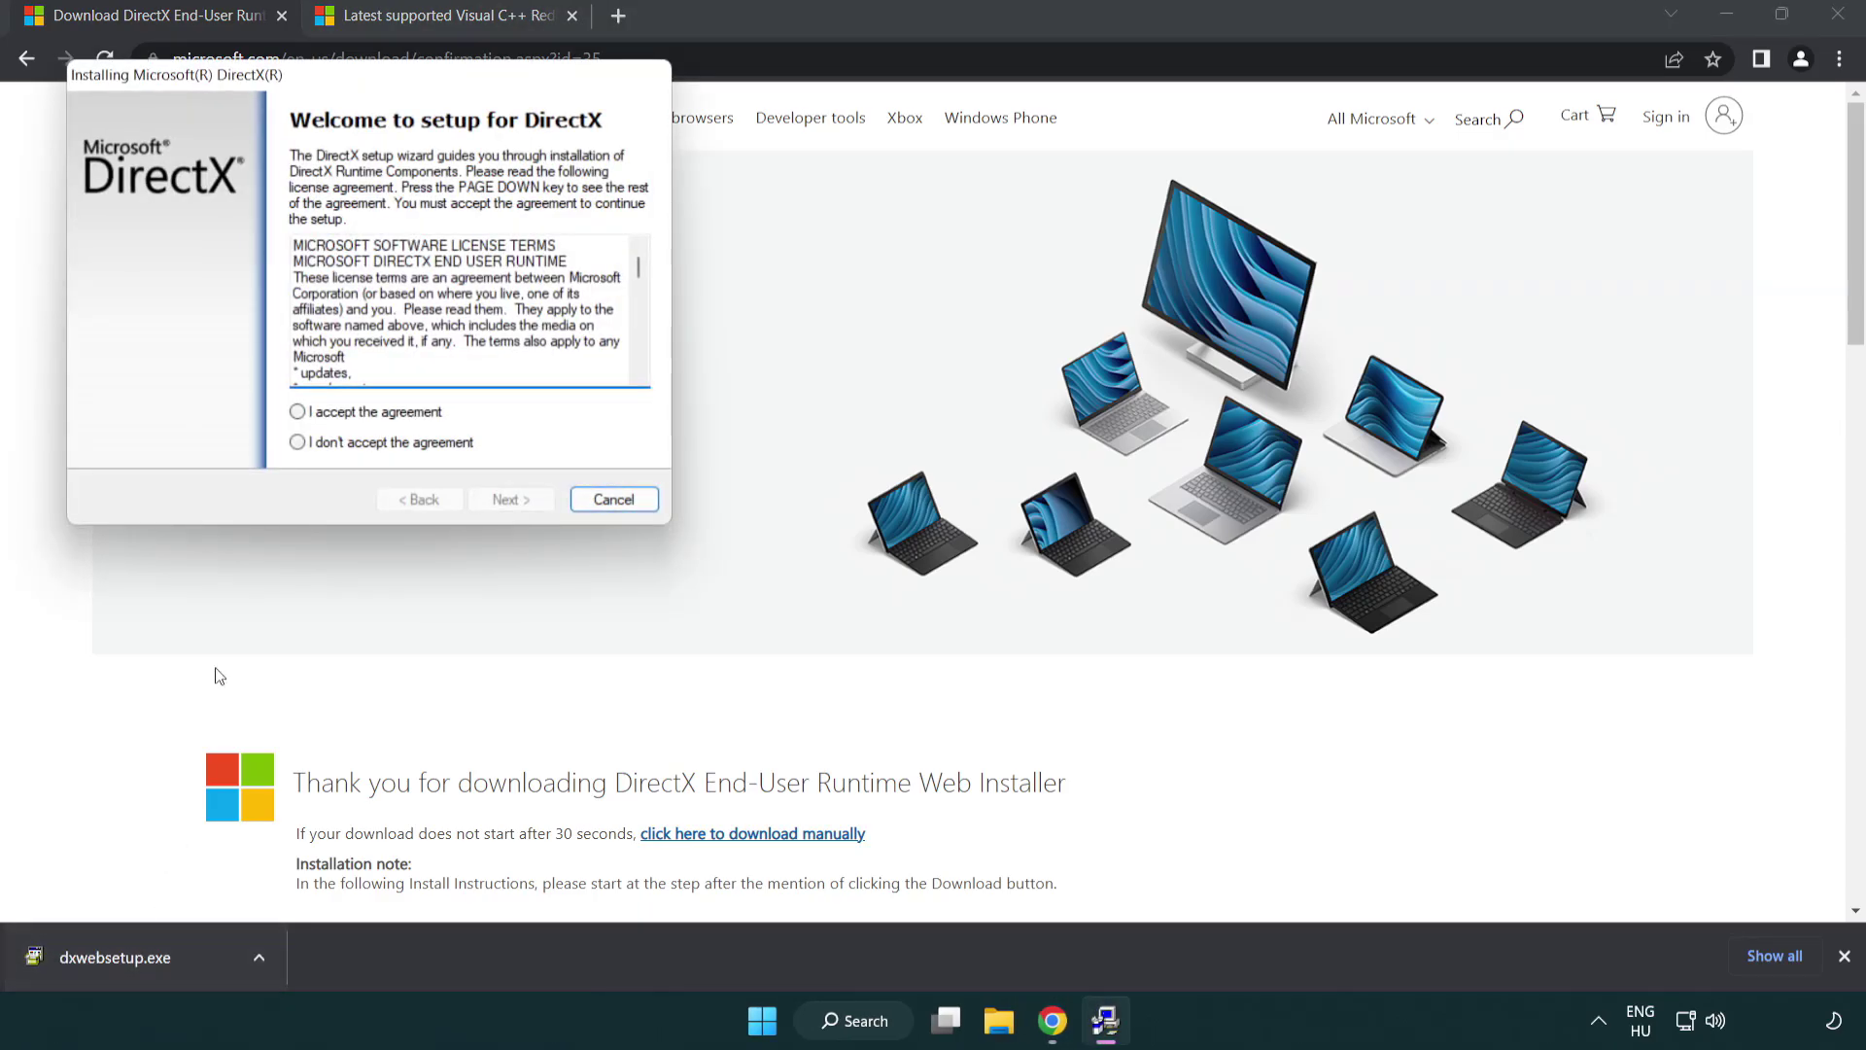
left_click_drag(282, 85, 820, 290)
scroll(1180, 483, "down", 15)
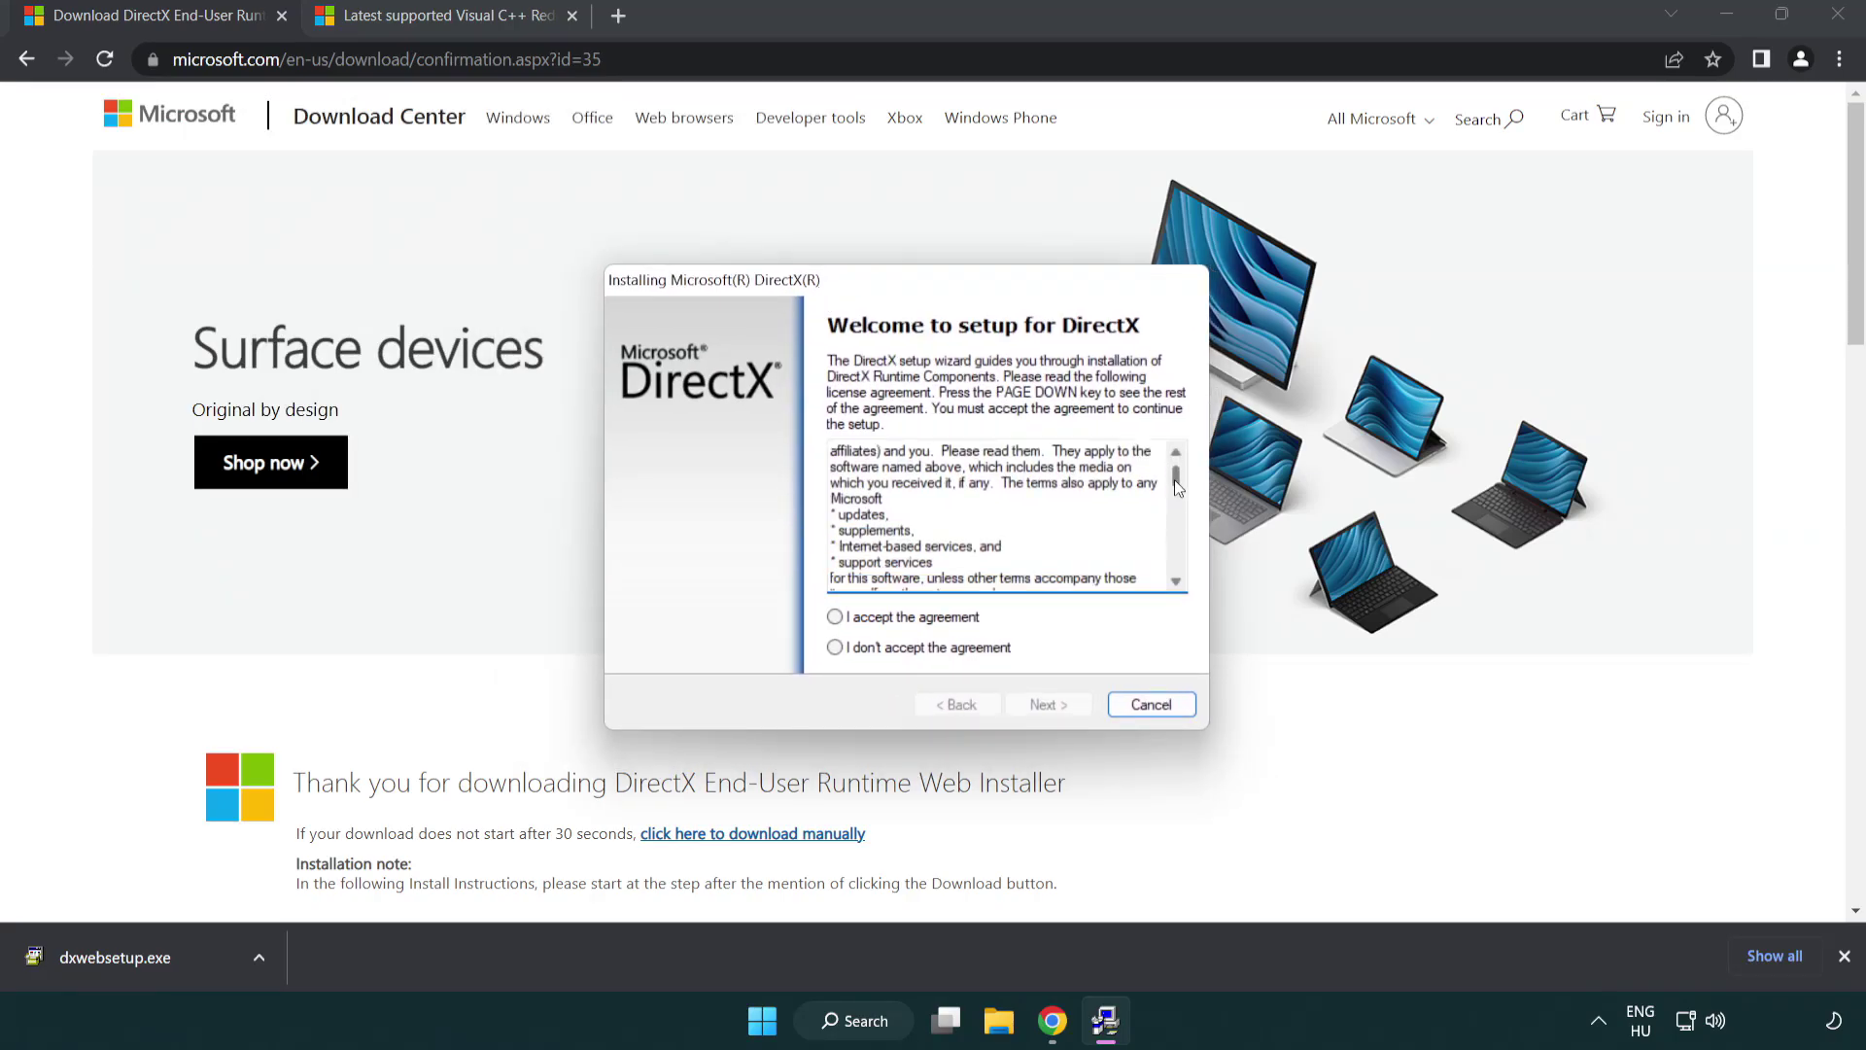
left_click(840, 622)
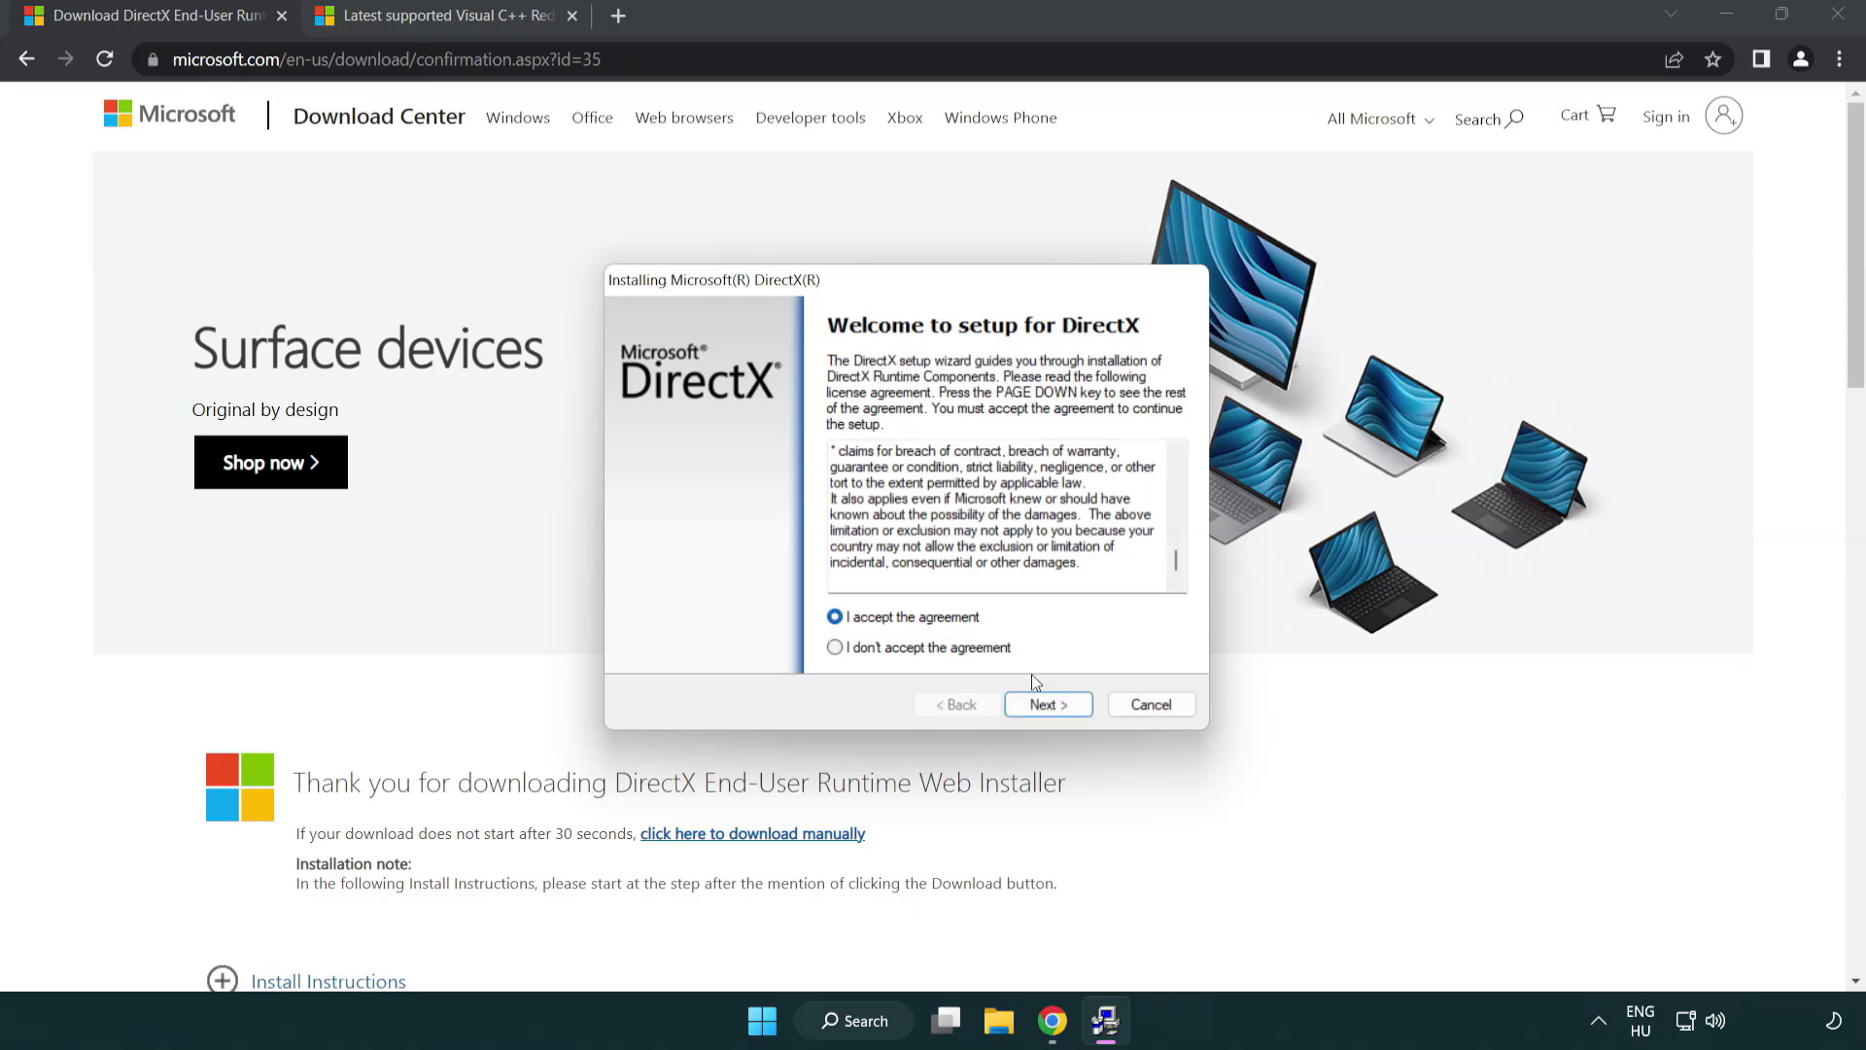
left_click(1050, 706)
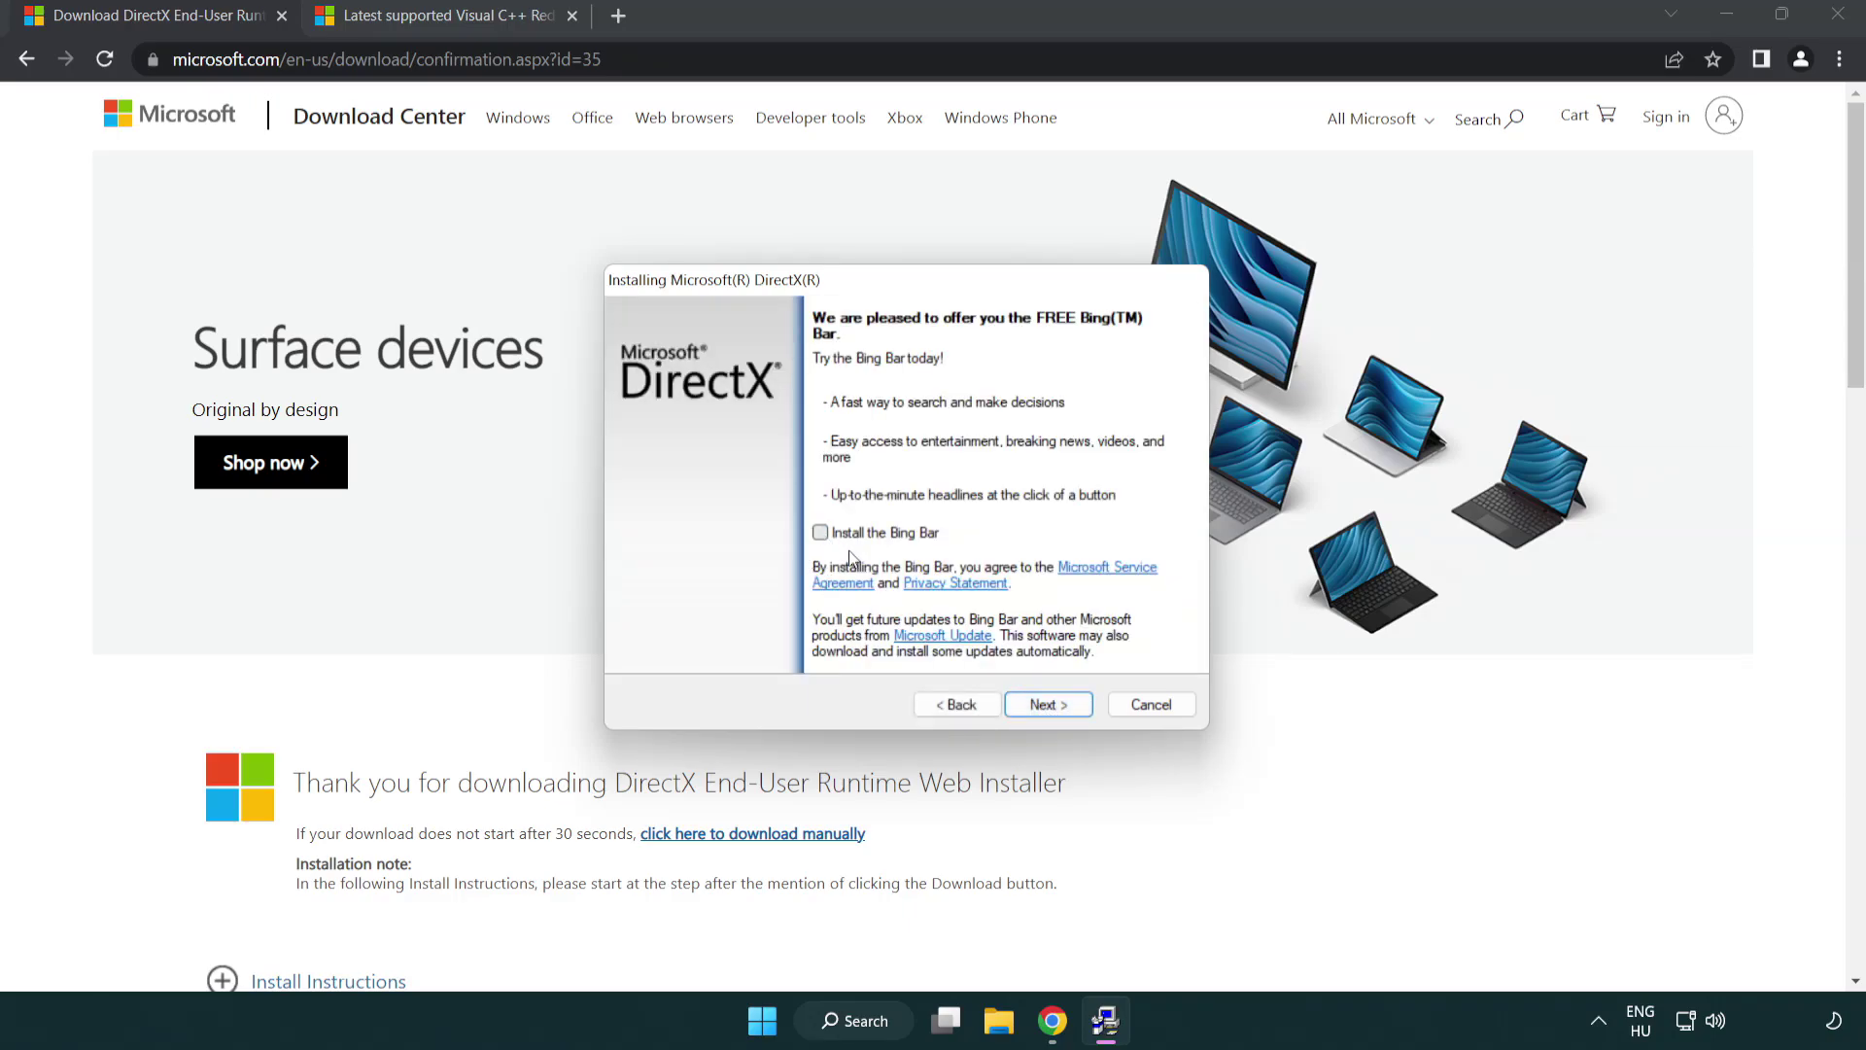
left_click(1058, 707)
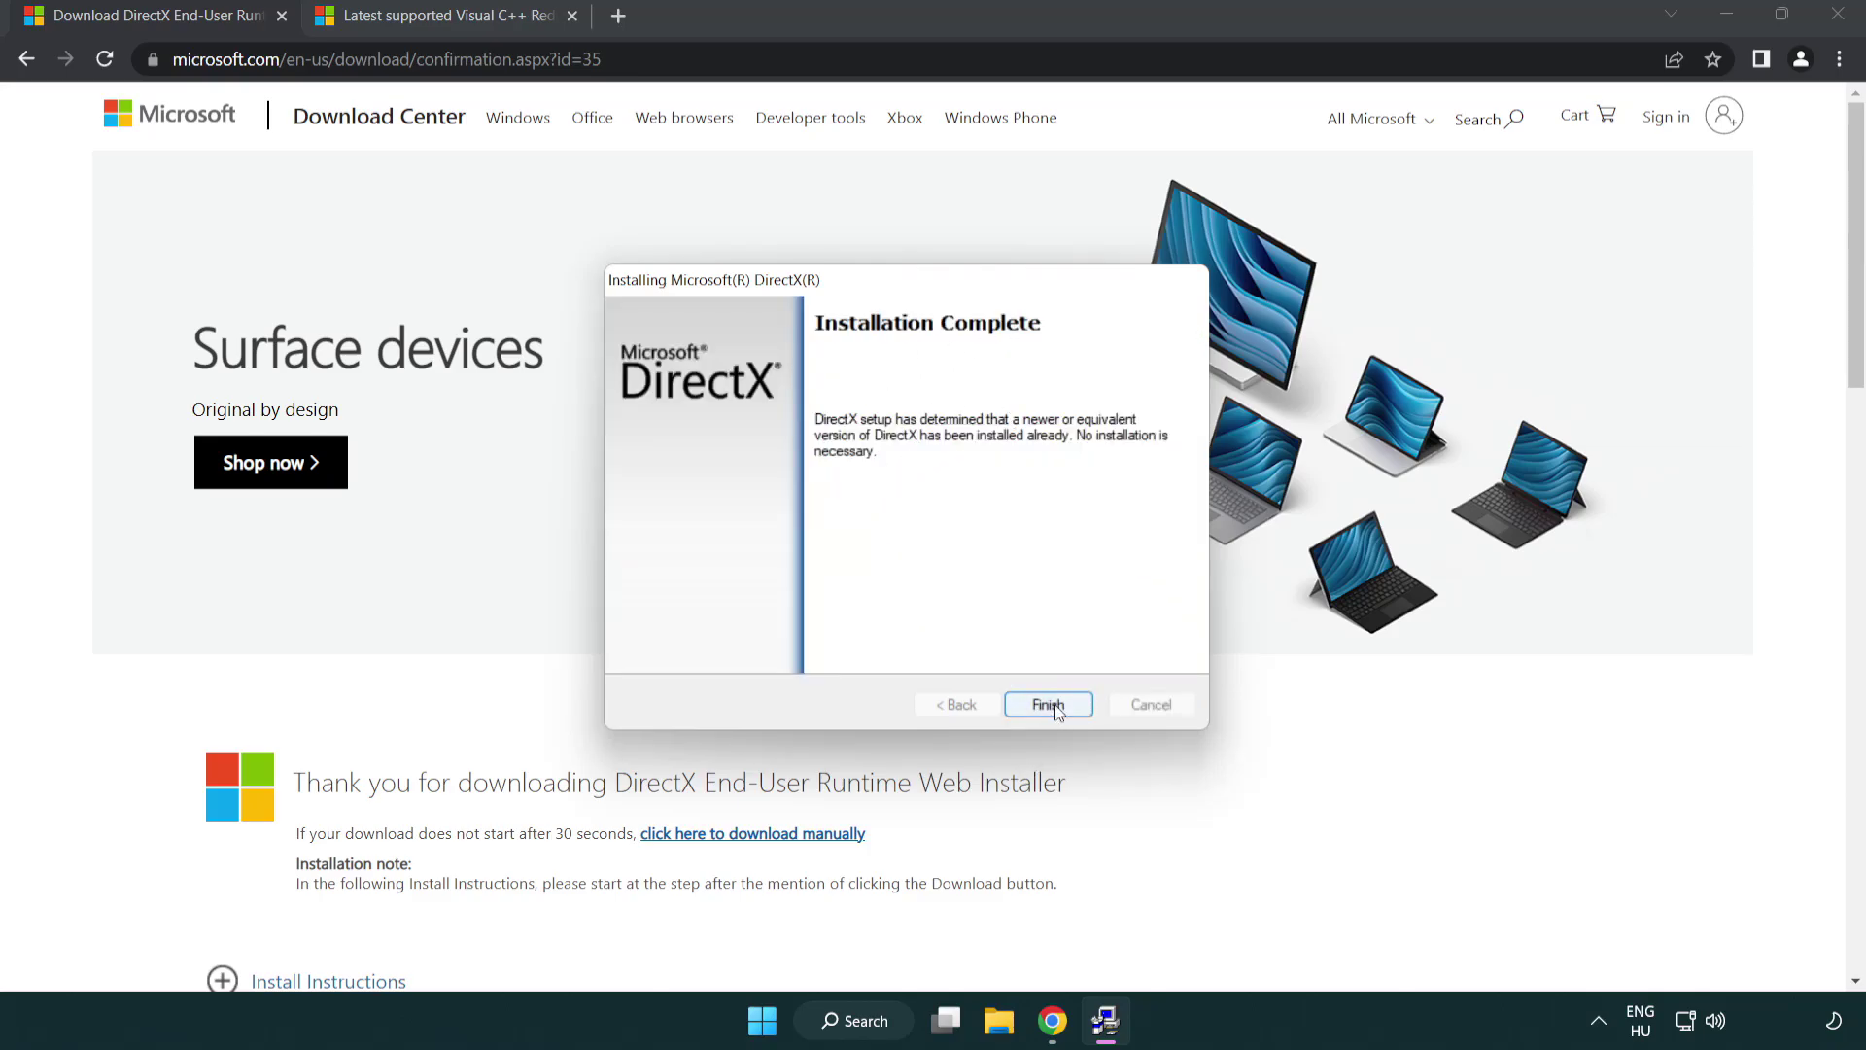
left_click(1049, 696)
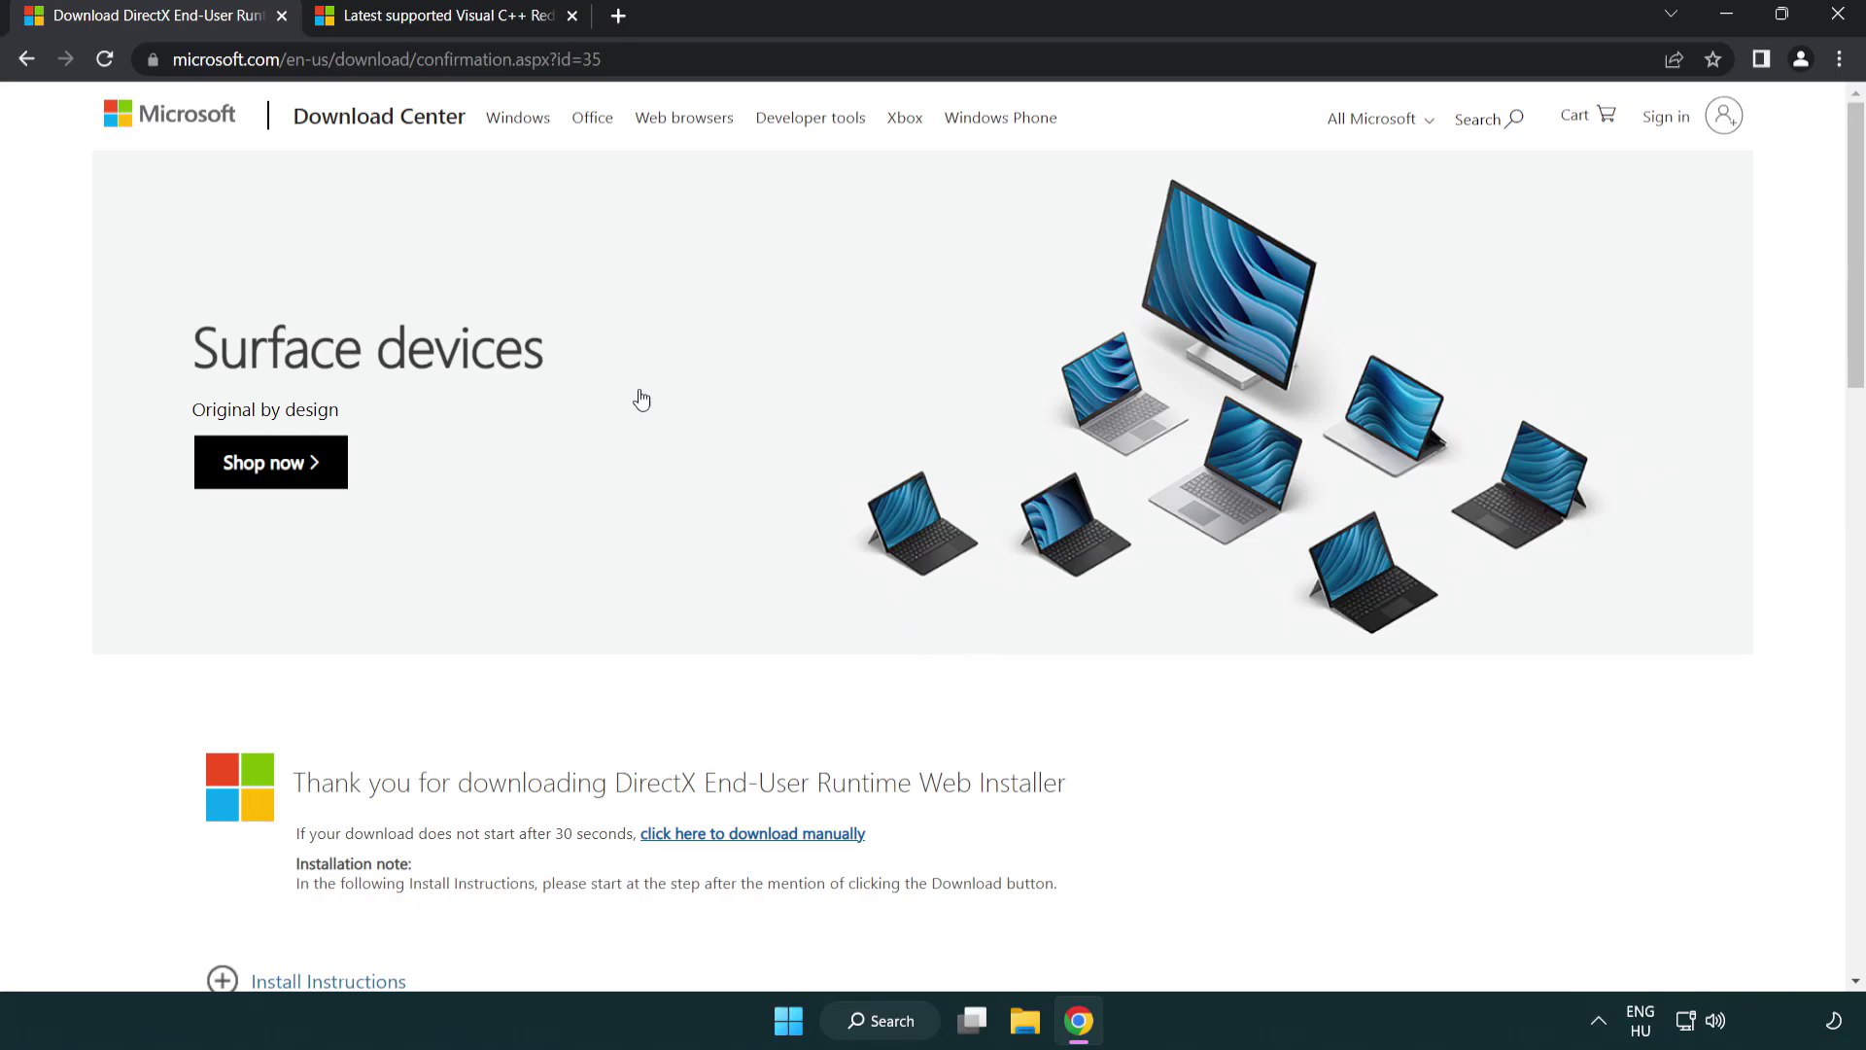
Download the ARM64, x86 and x64 Visual C++ redistributables and launch the ARM64 installer.
left_click(280, 17)
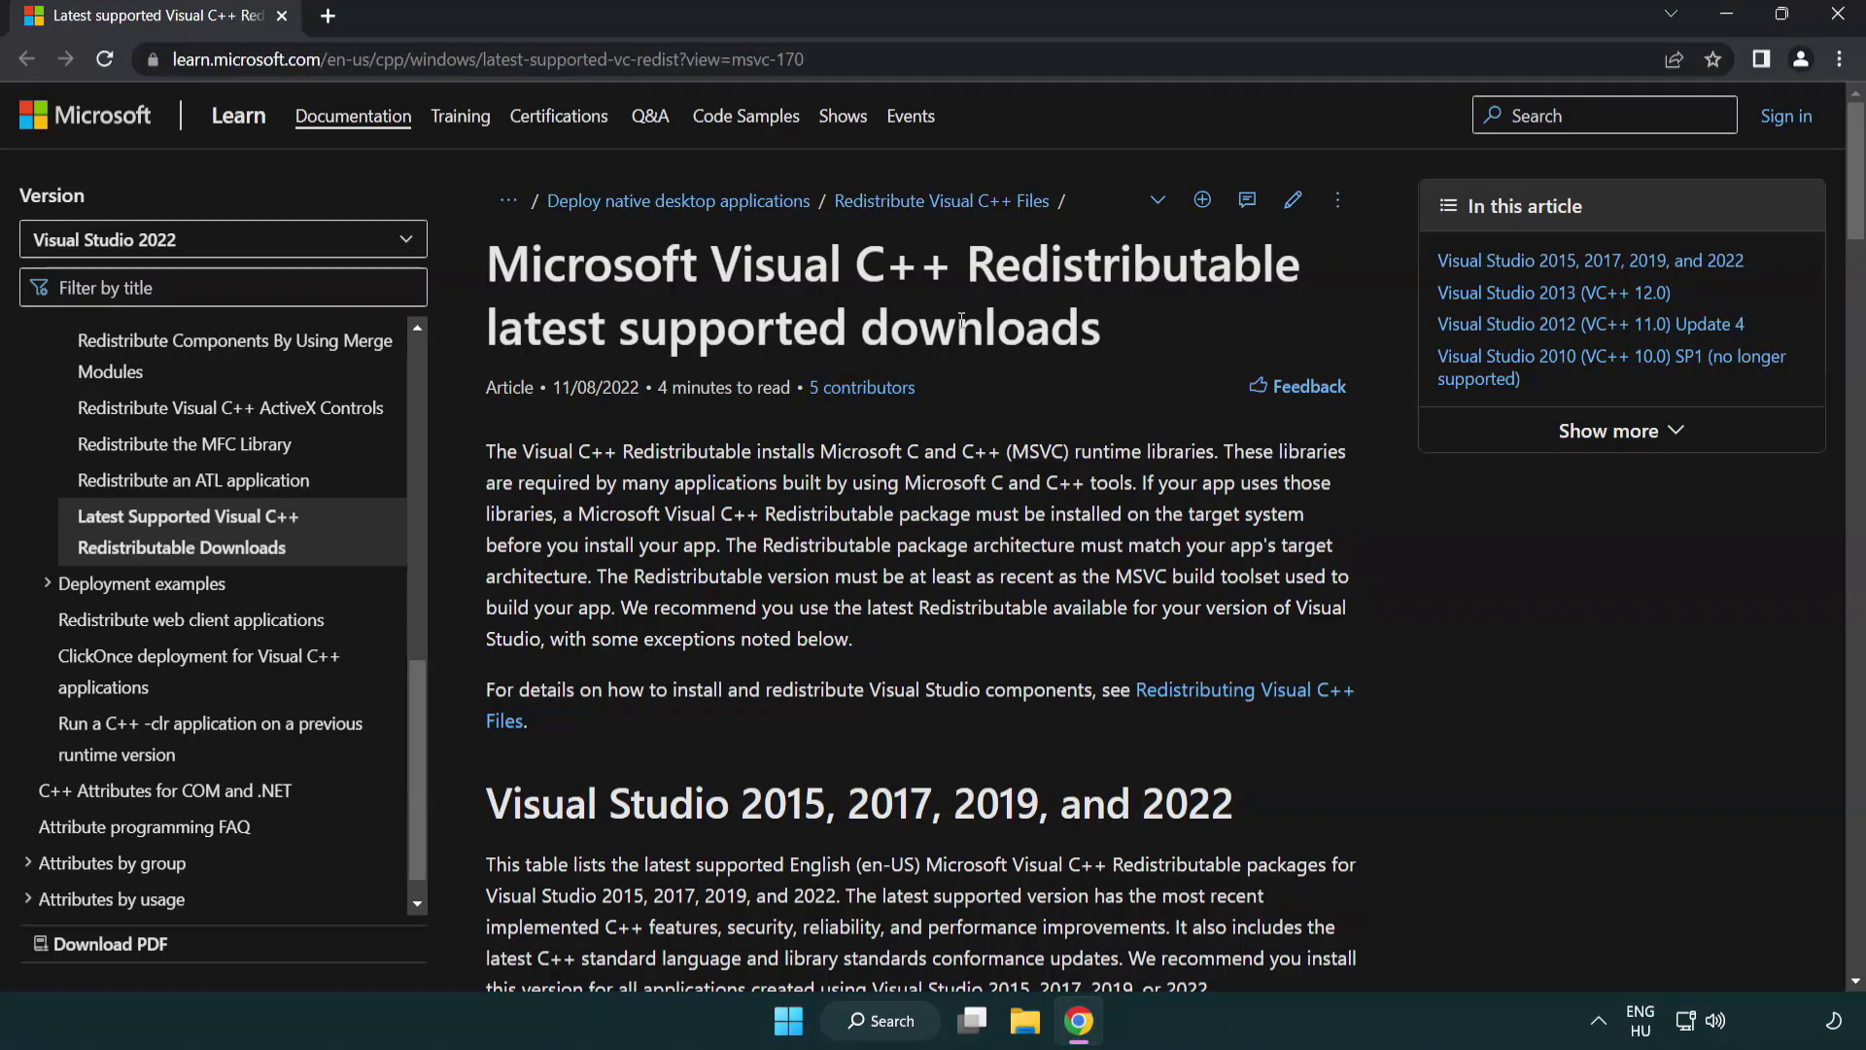
scroll(960, 321, "down", 6)
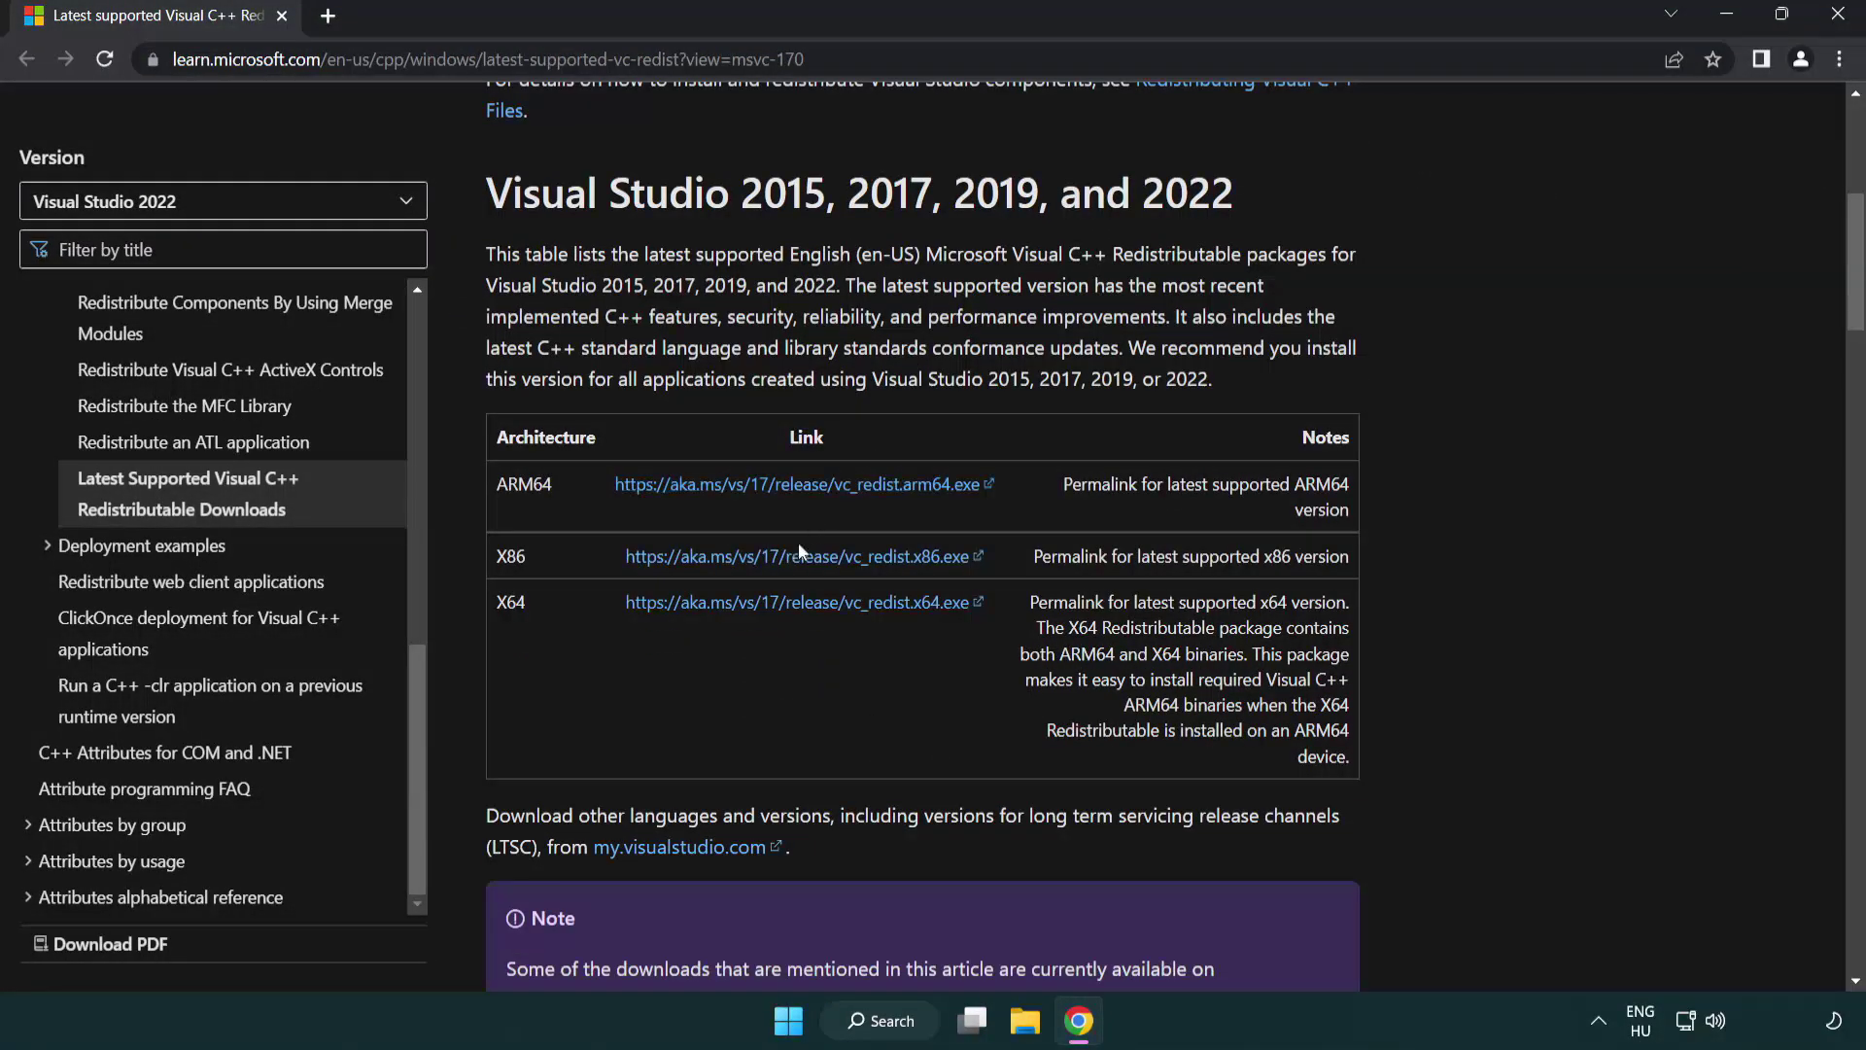
left_click(767, 494)
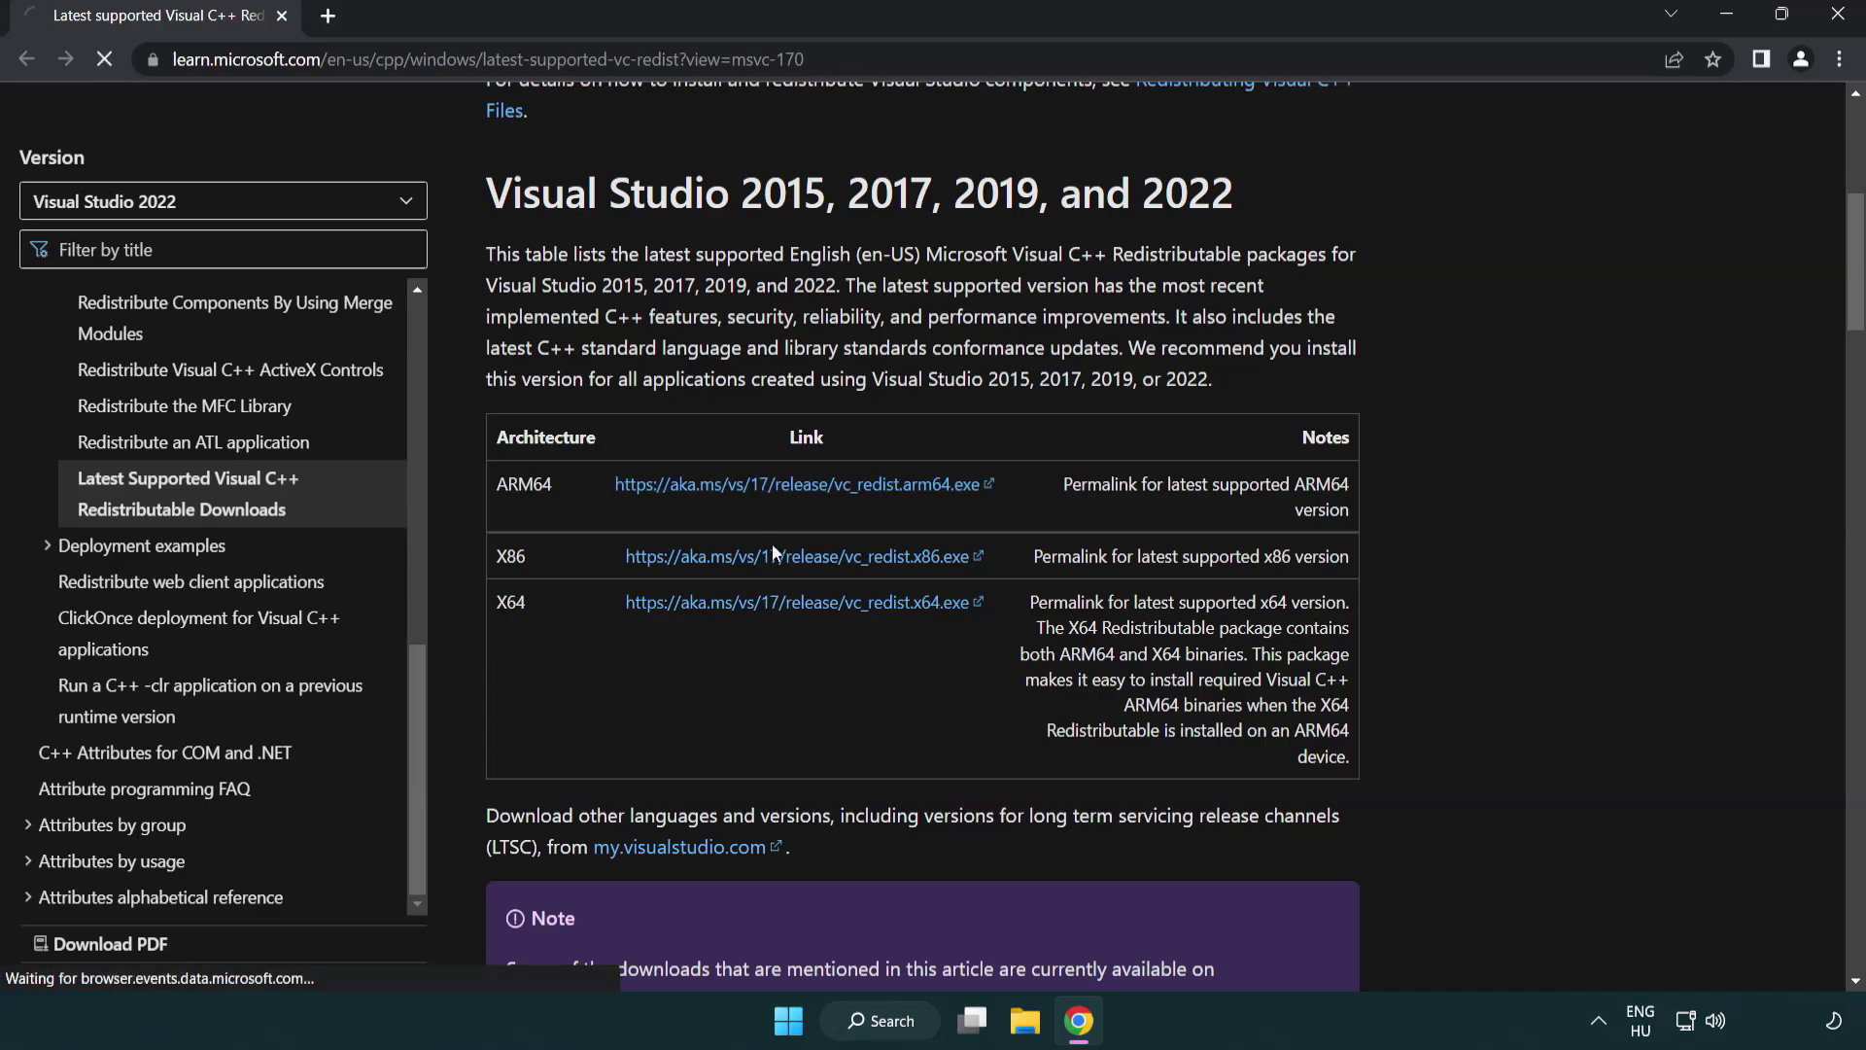
left_click(783, 604)
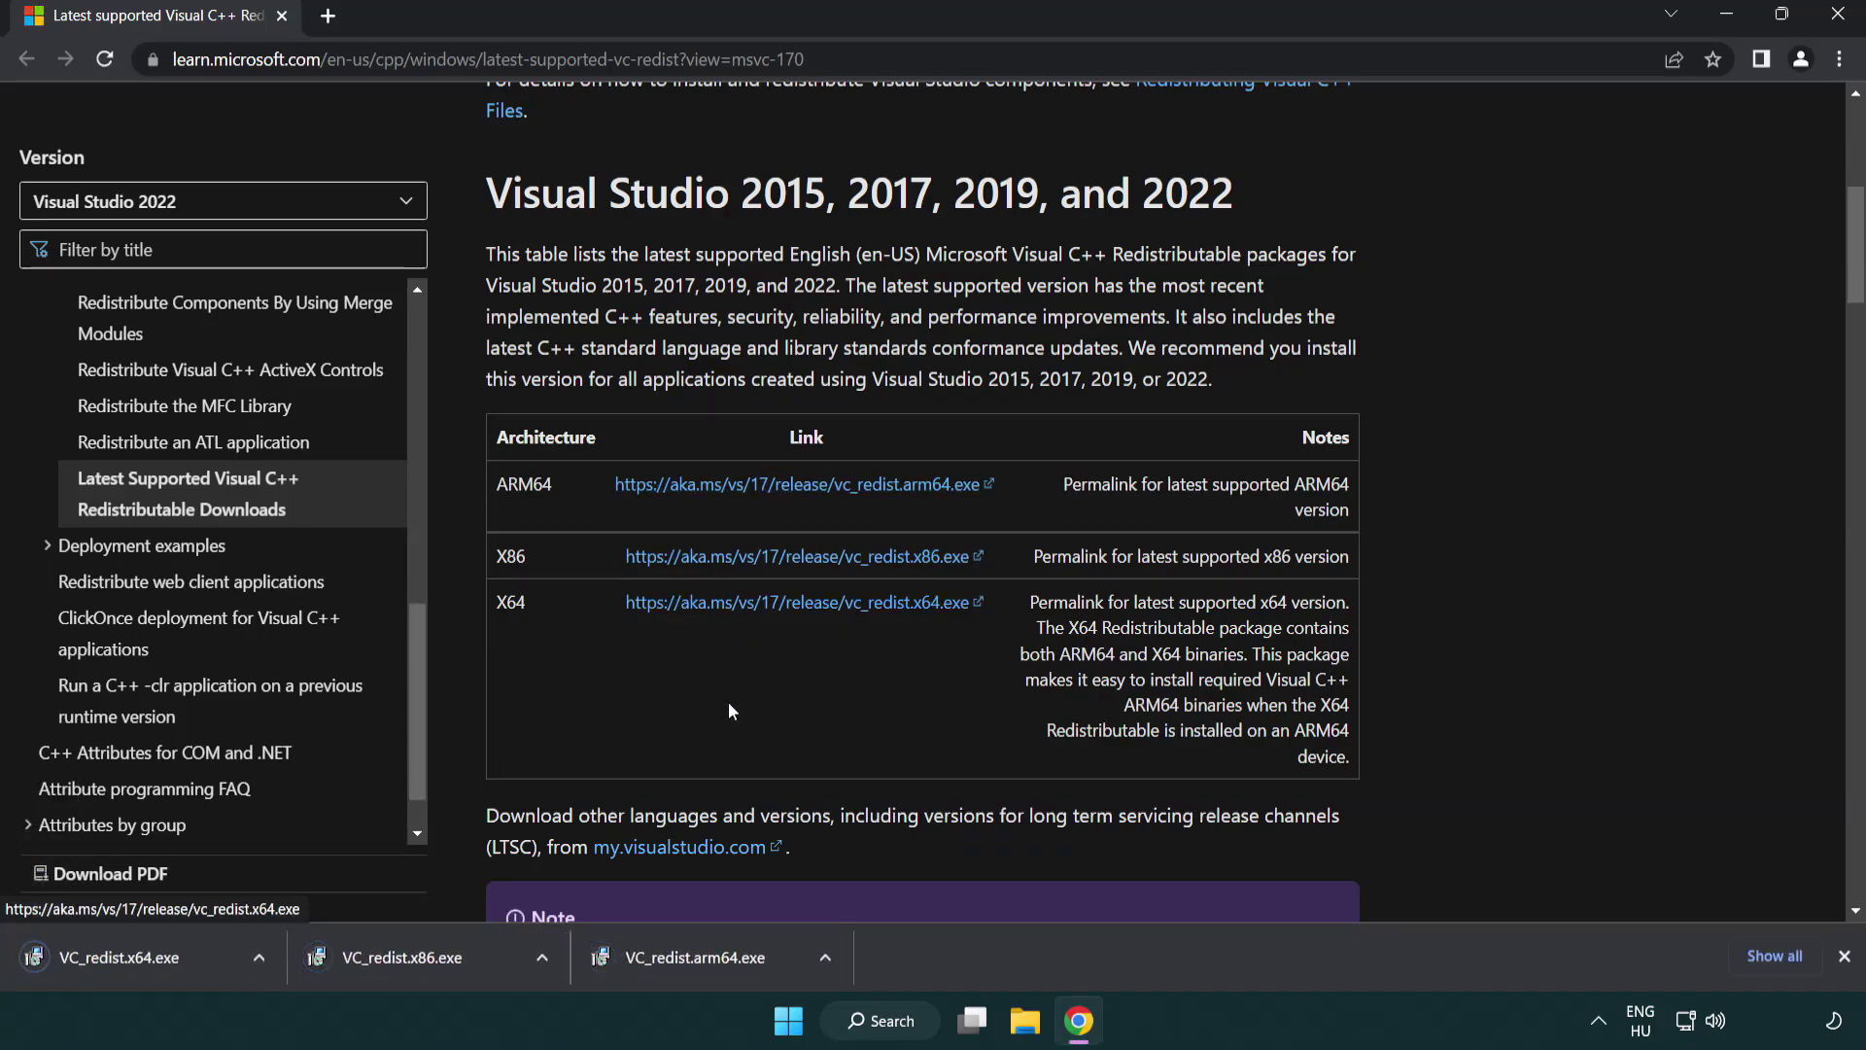
left_click(714, 973)
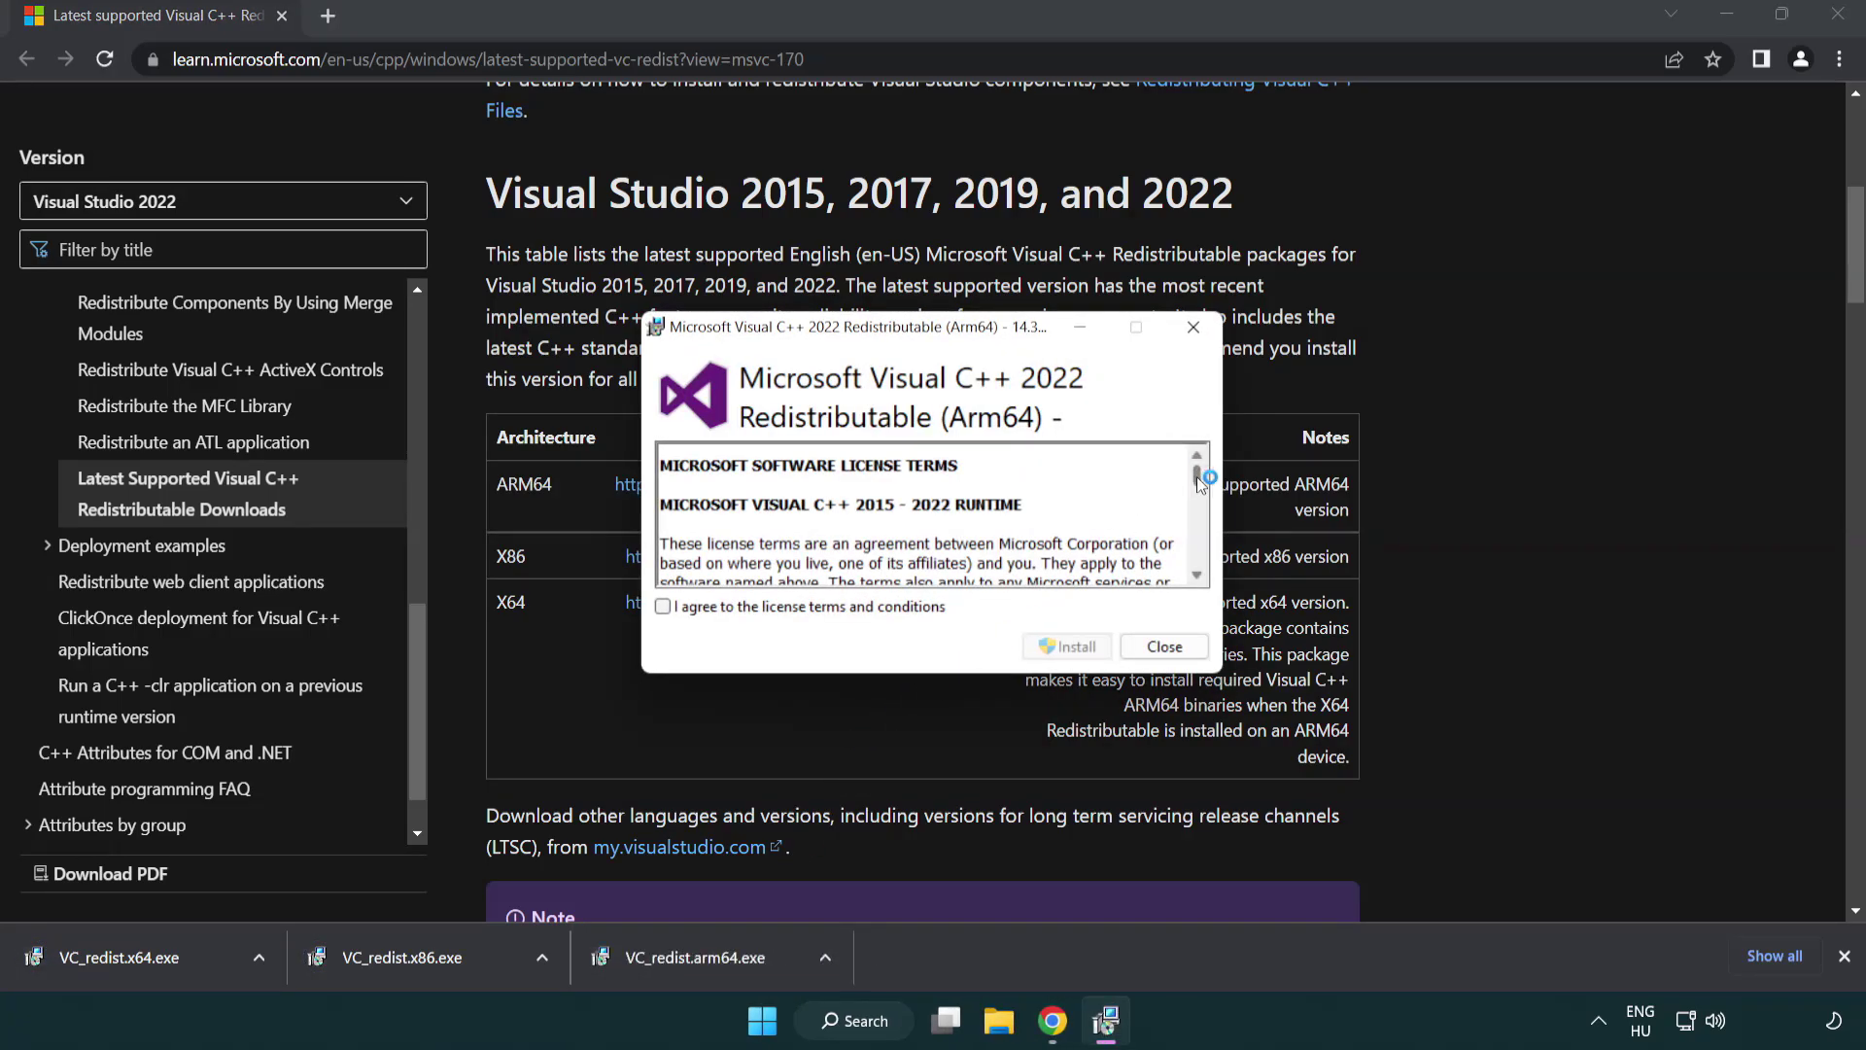
Accept the licence and attempt the ARM64 redistributable install, closing it after it fails.
left_click_drag(1197, 476, 1197, 559)
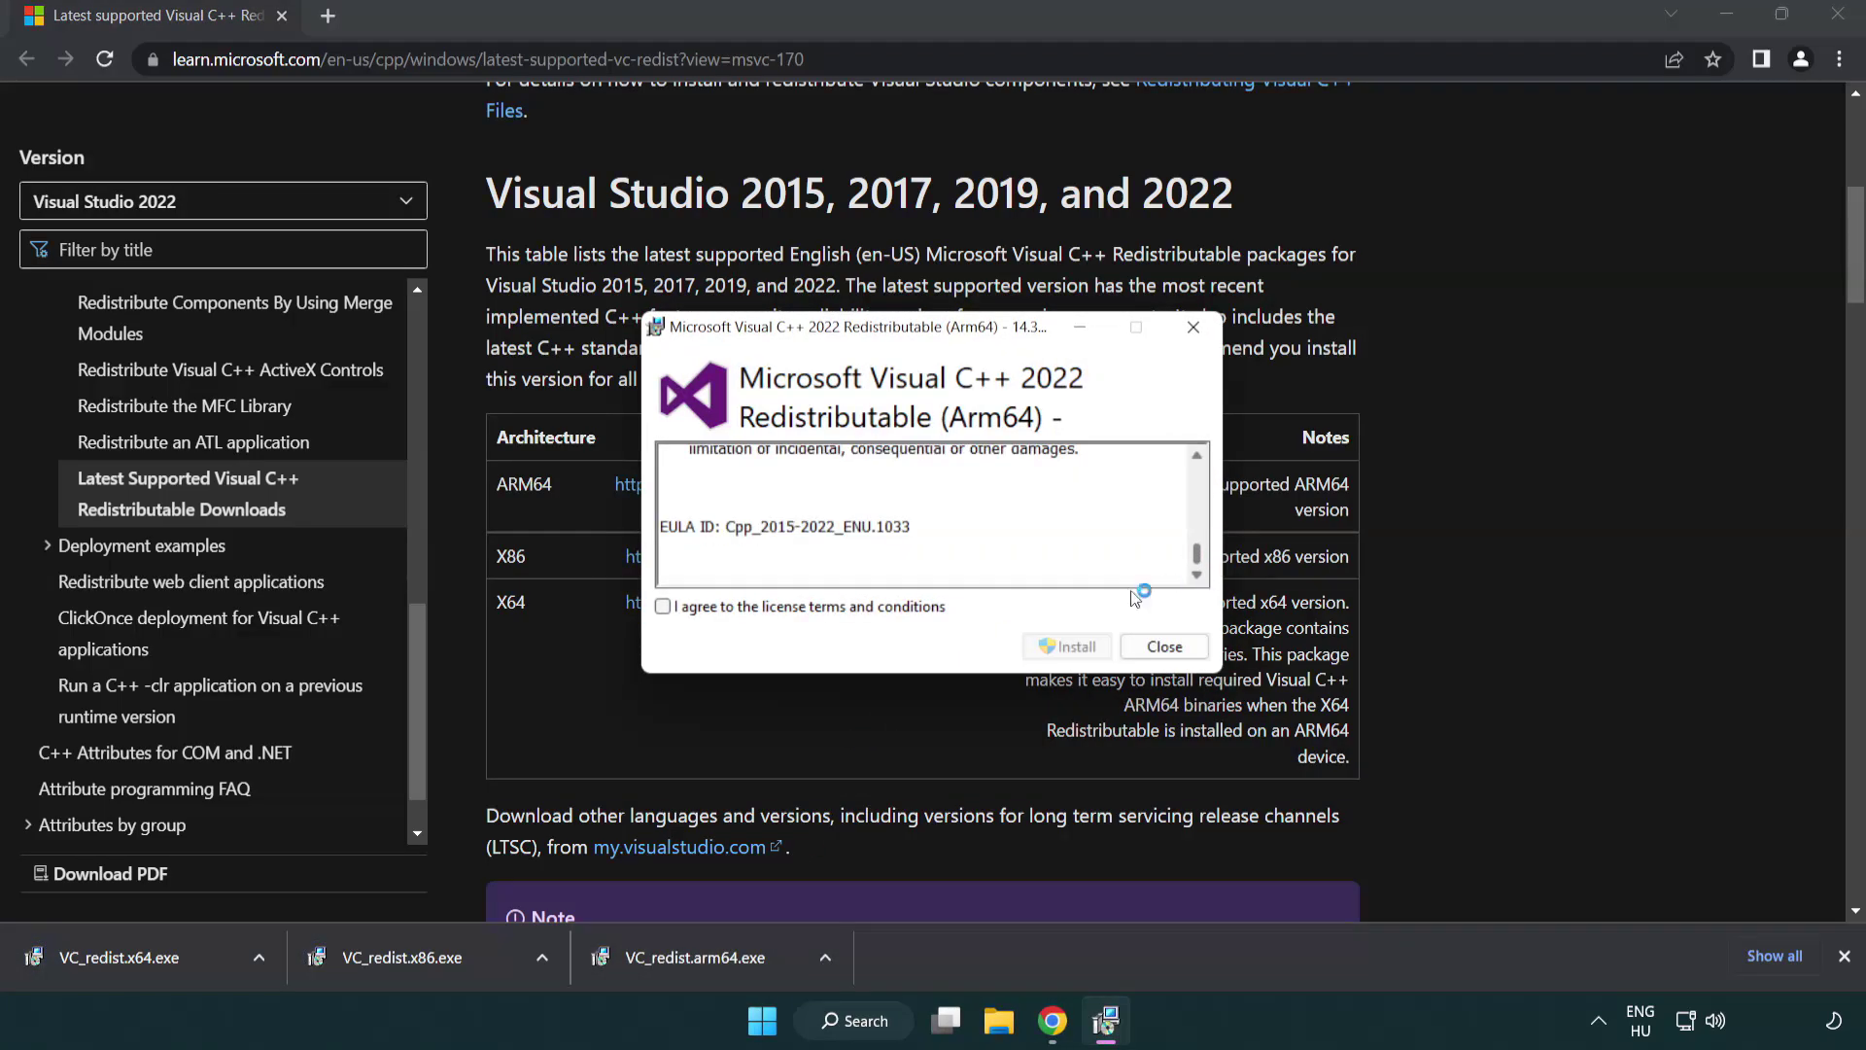
left_click(670, 607)
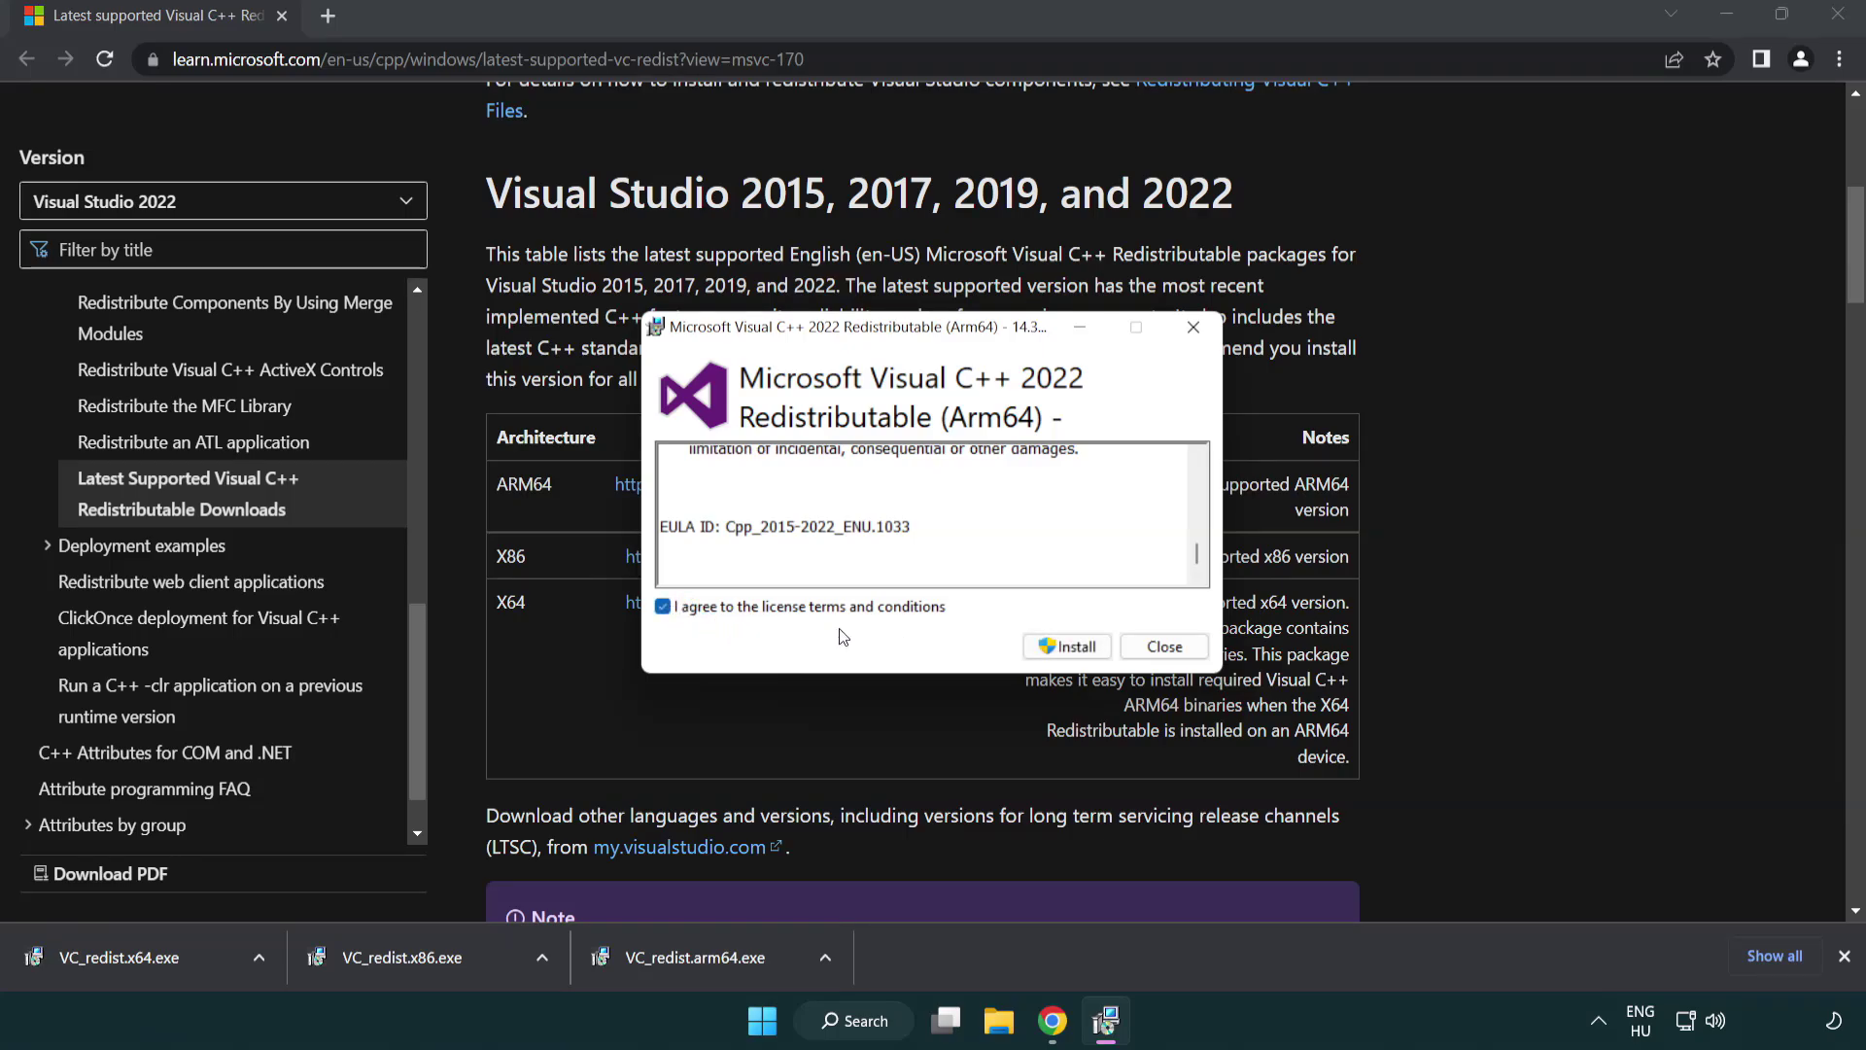
left_click(1040, 645)
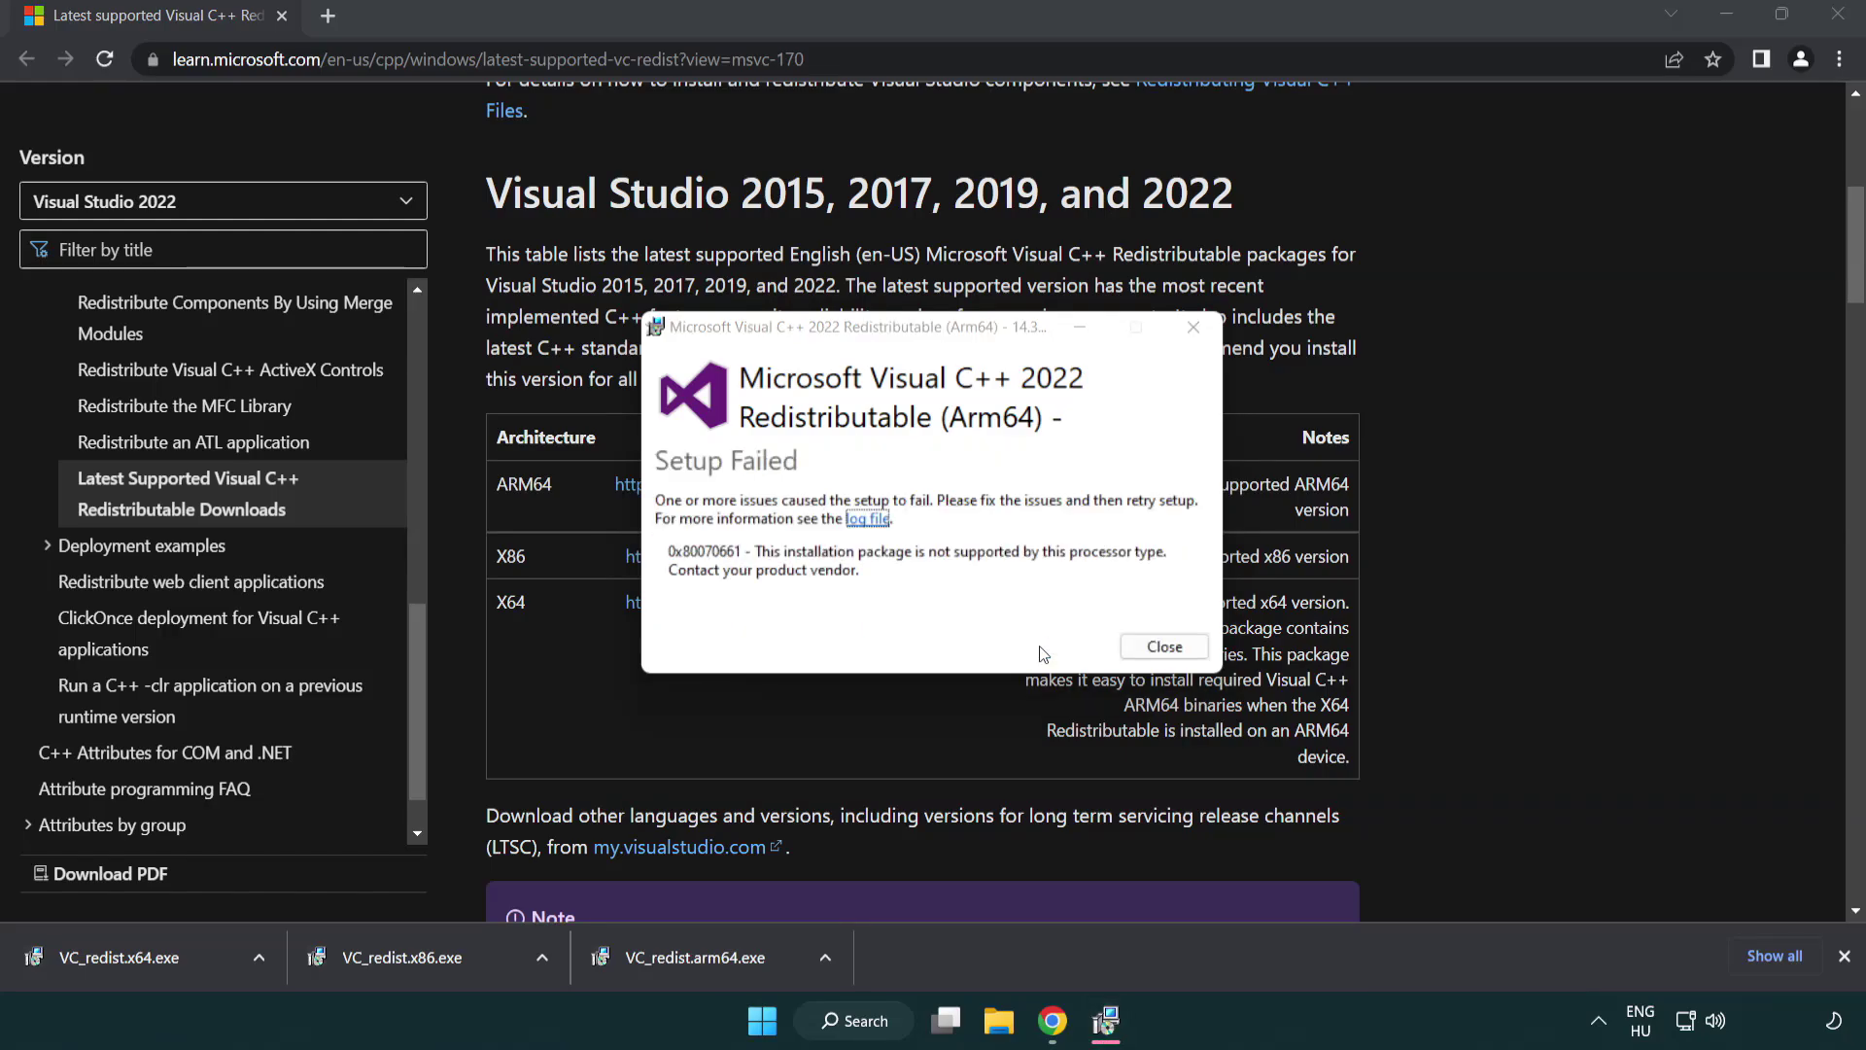
left_click(1164, 648)
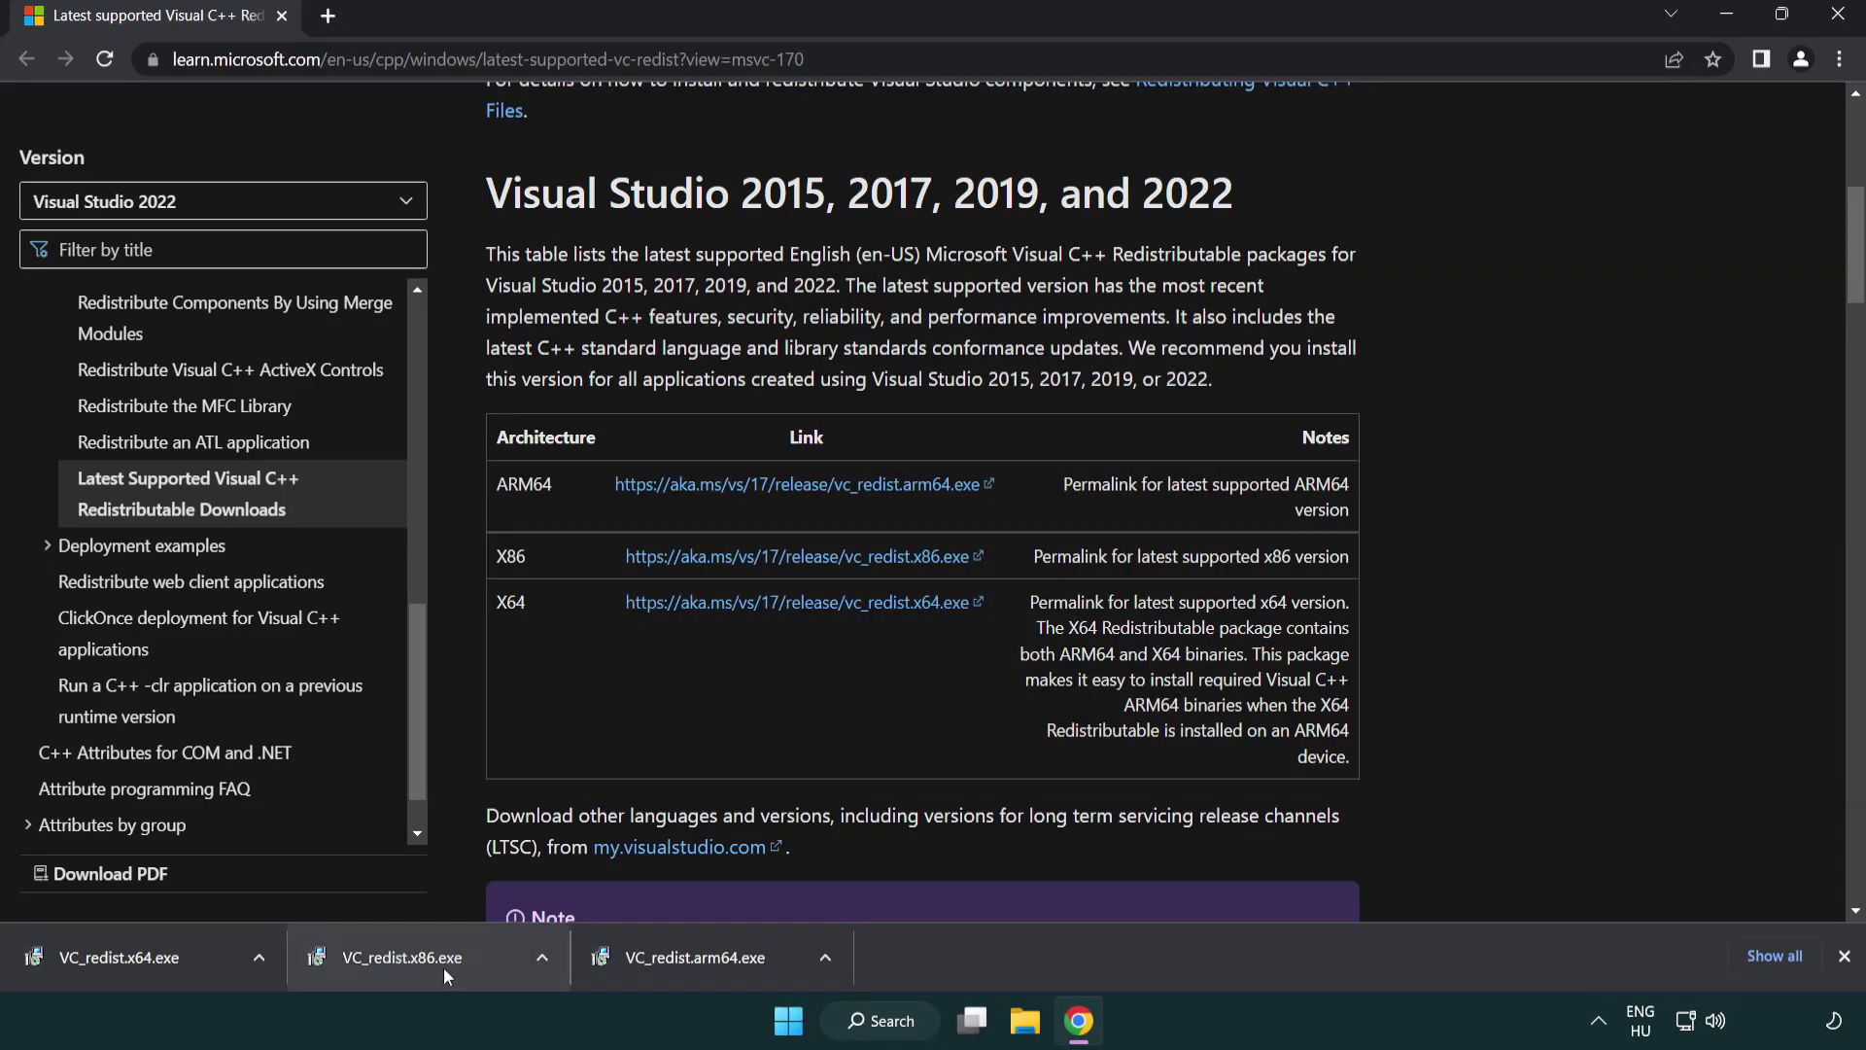
Install the x86 and x64 Visual C++ 2015-2022 redistributables, skipping the restart.
left_click(418, 970)
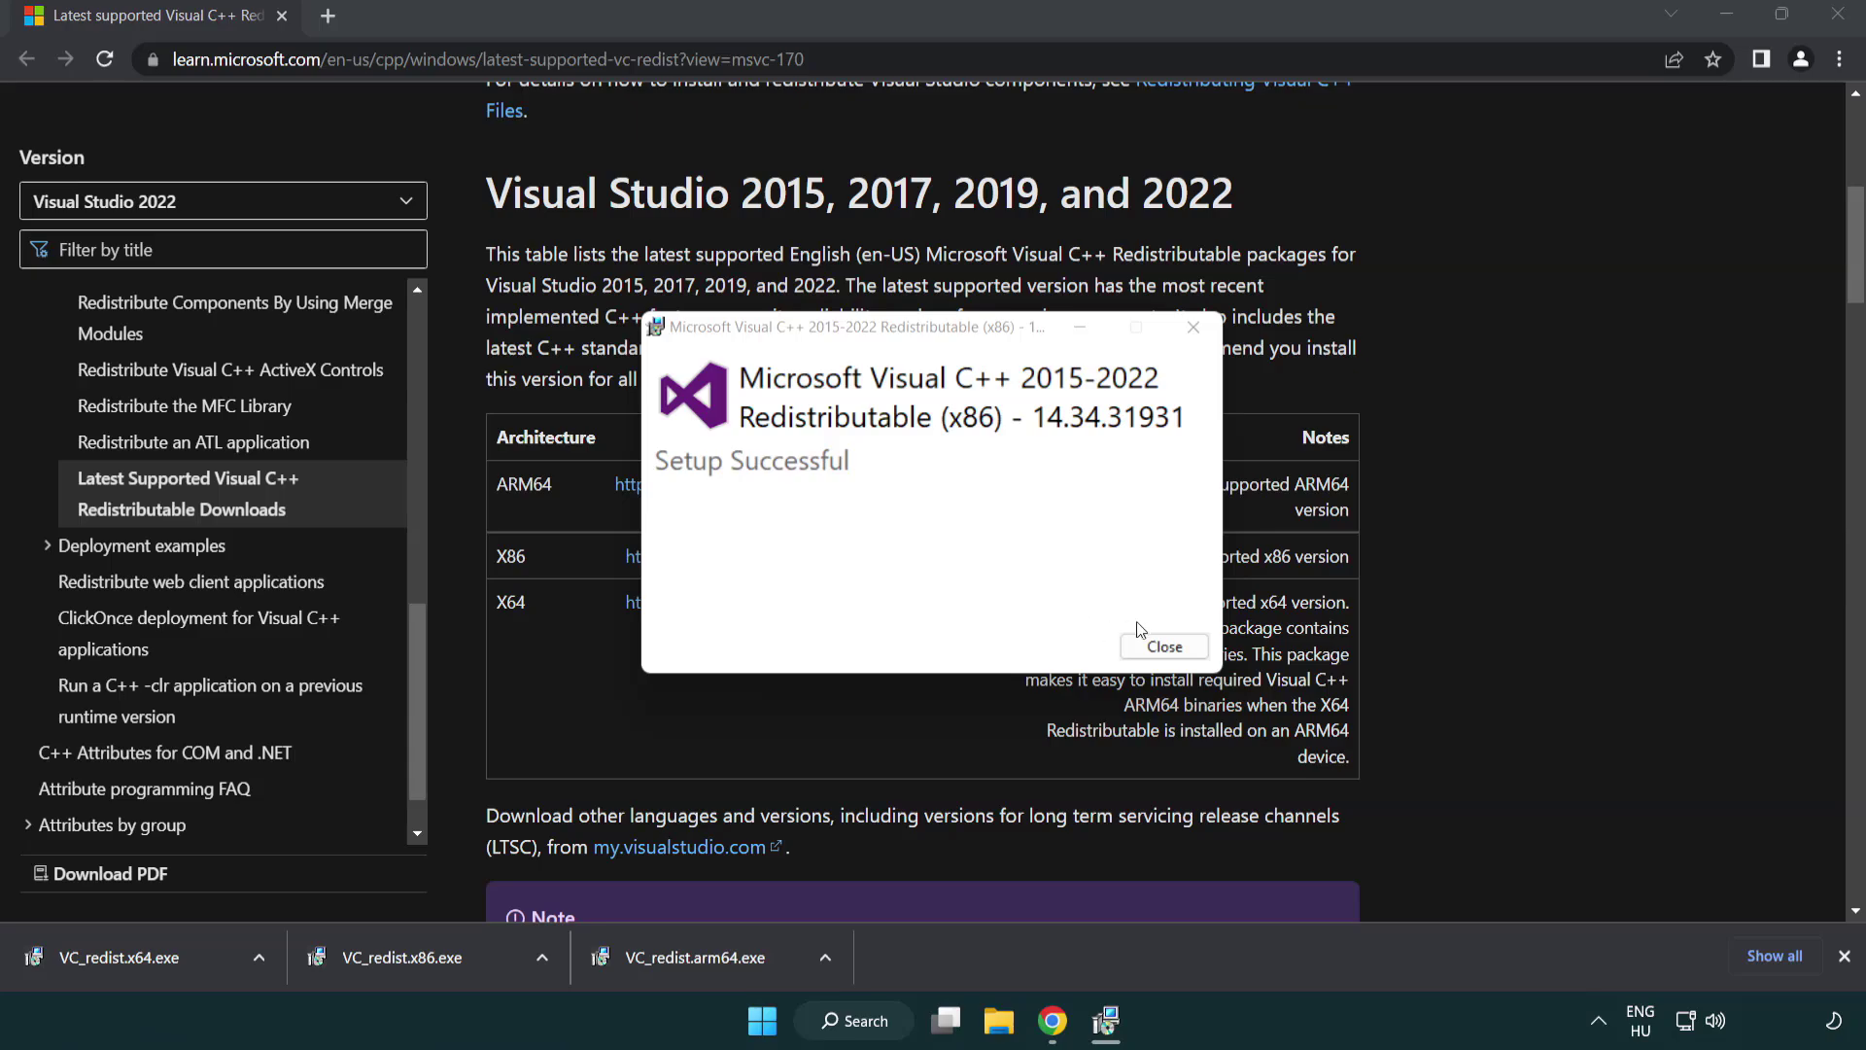
left_click(1160, 645)
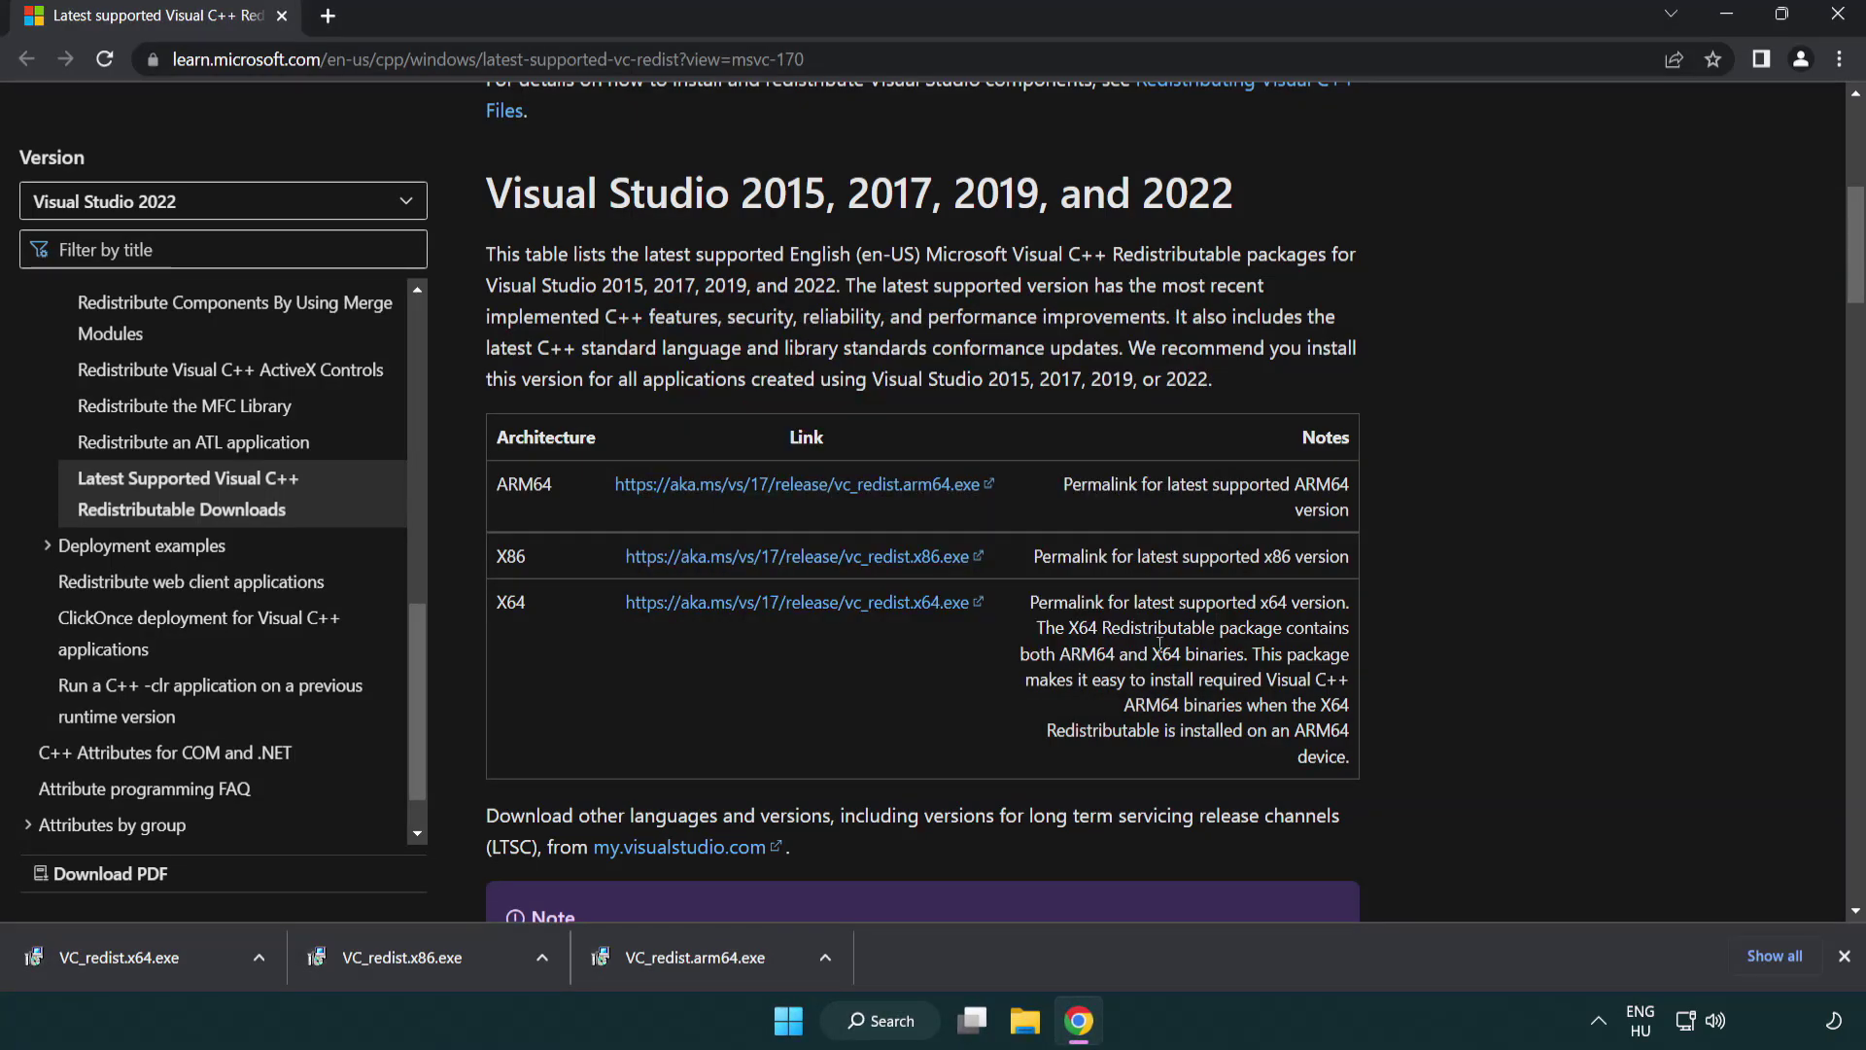
left_click(140, 957)
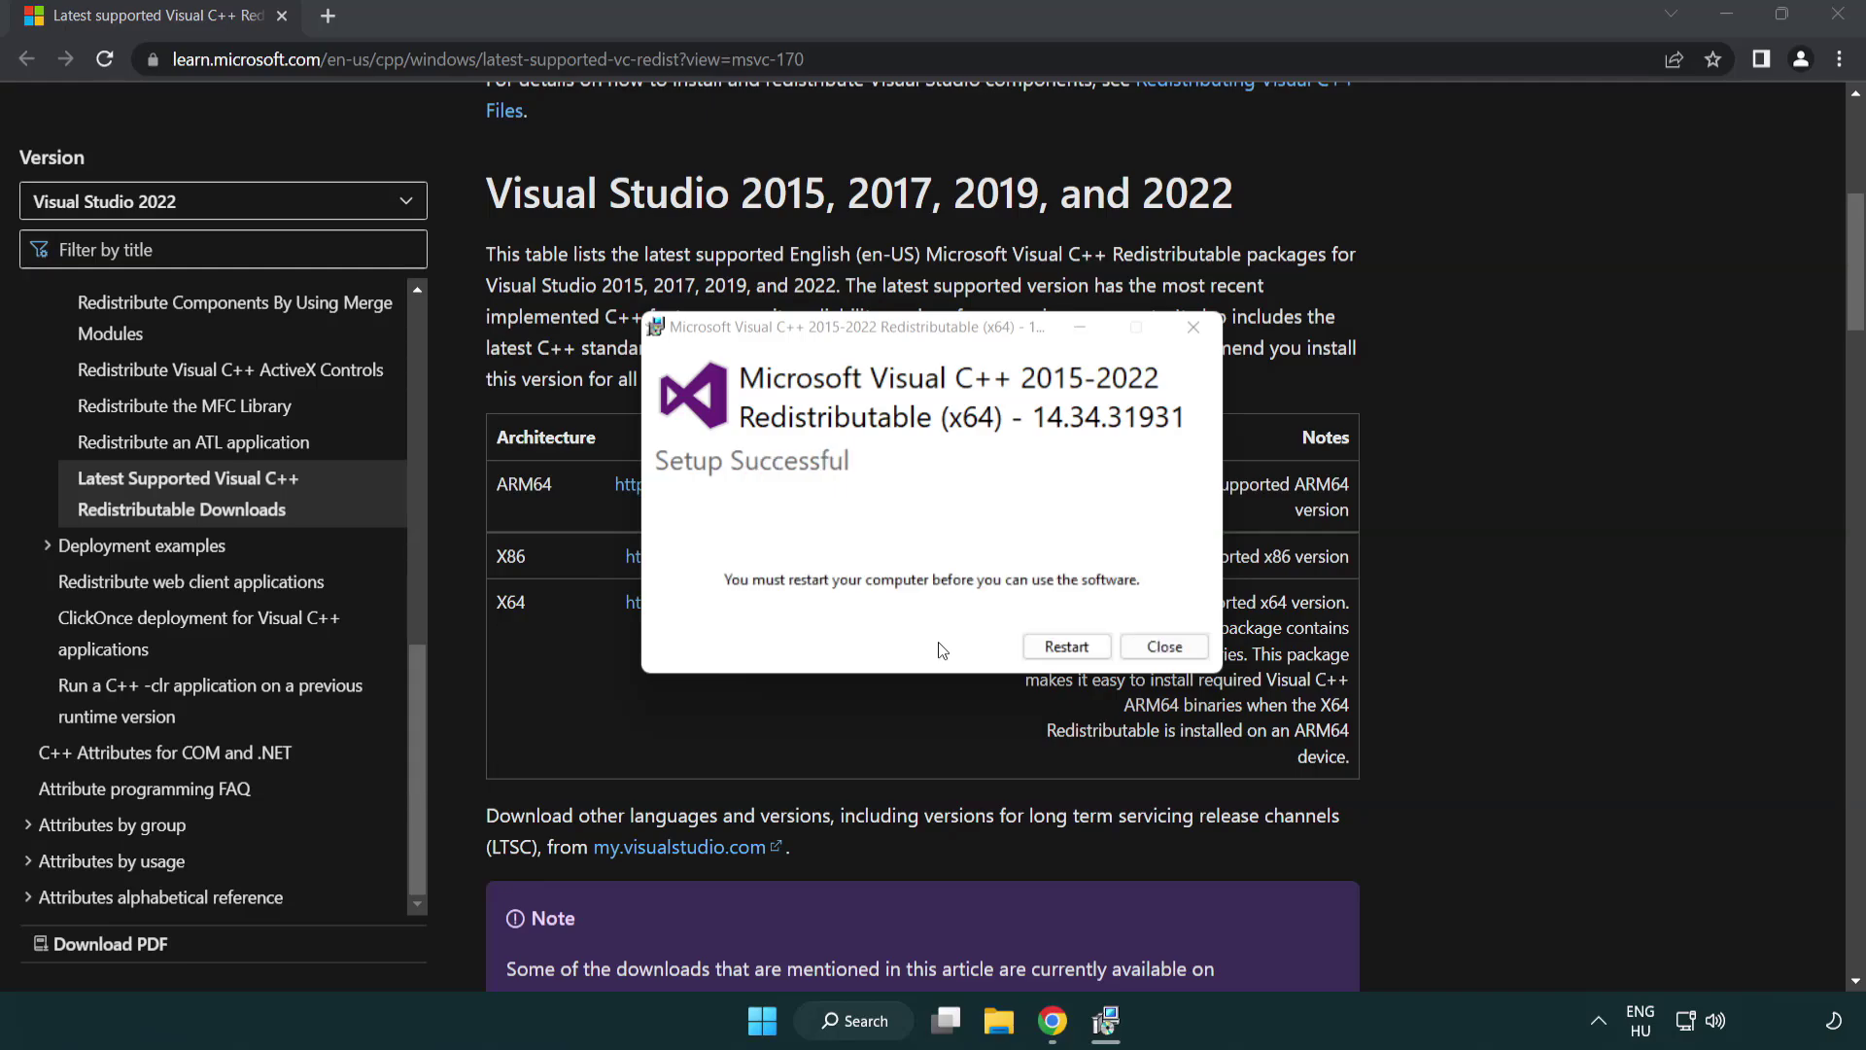
left_click(1163, 646)
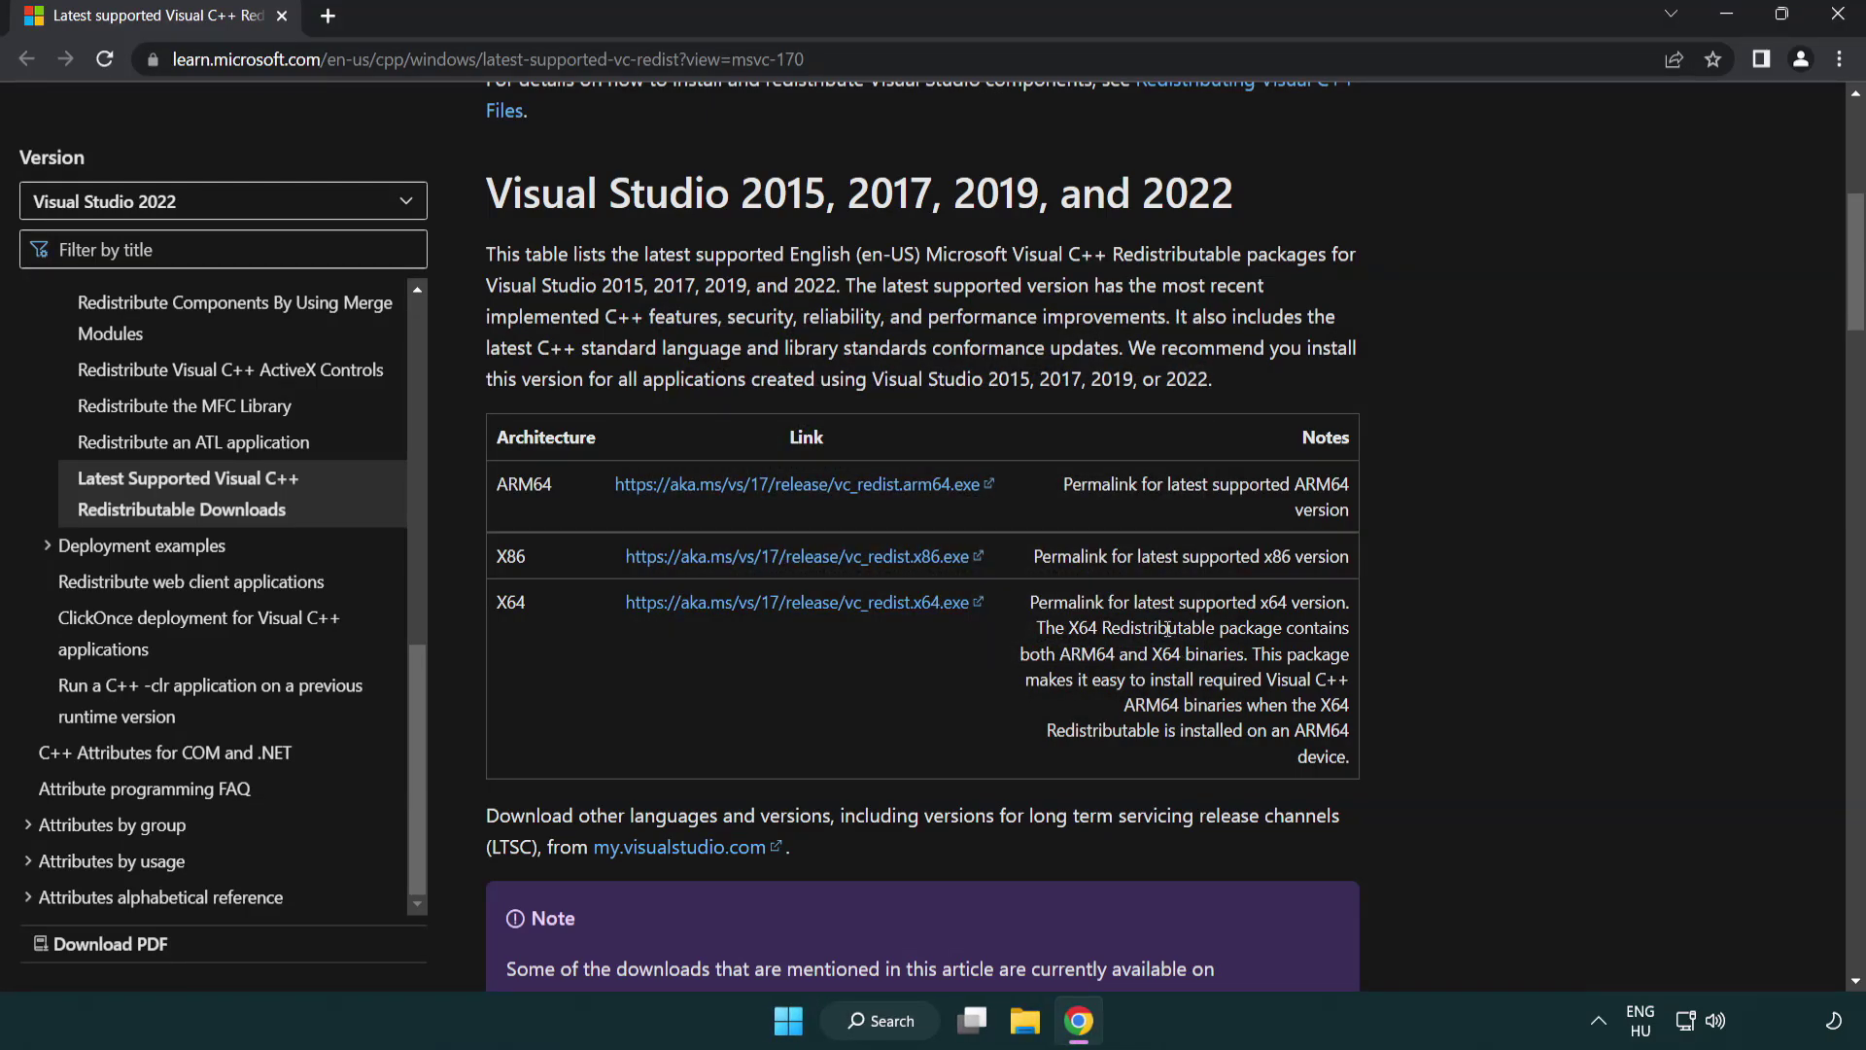
Close Chrome and launch Command Prompt as administrator from a 'cmd' search.
left_click(1840, 17)
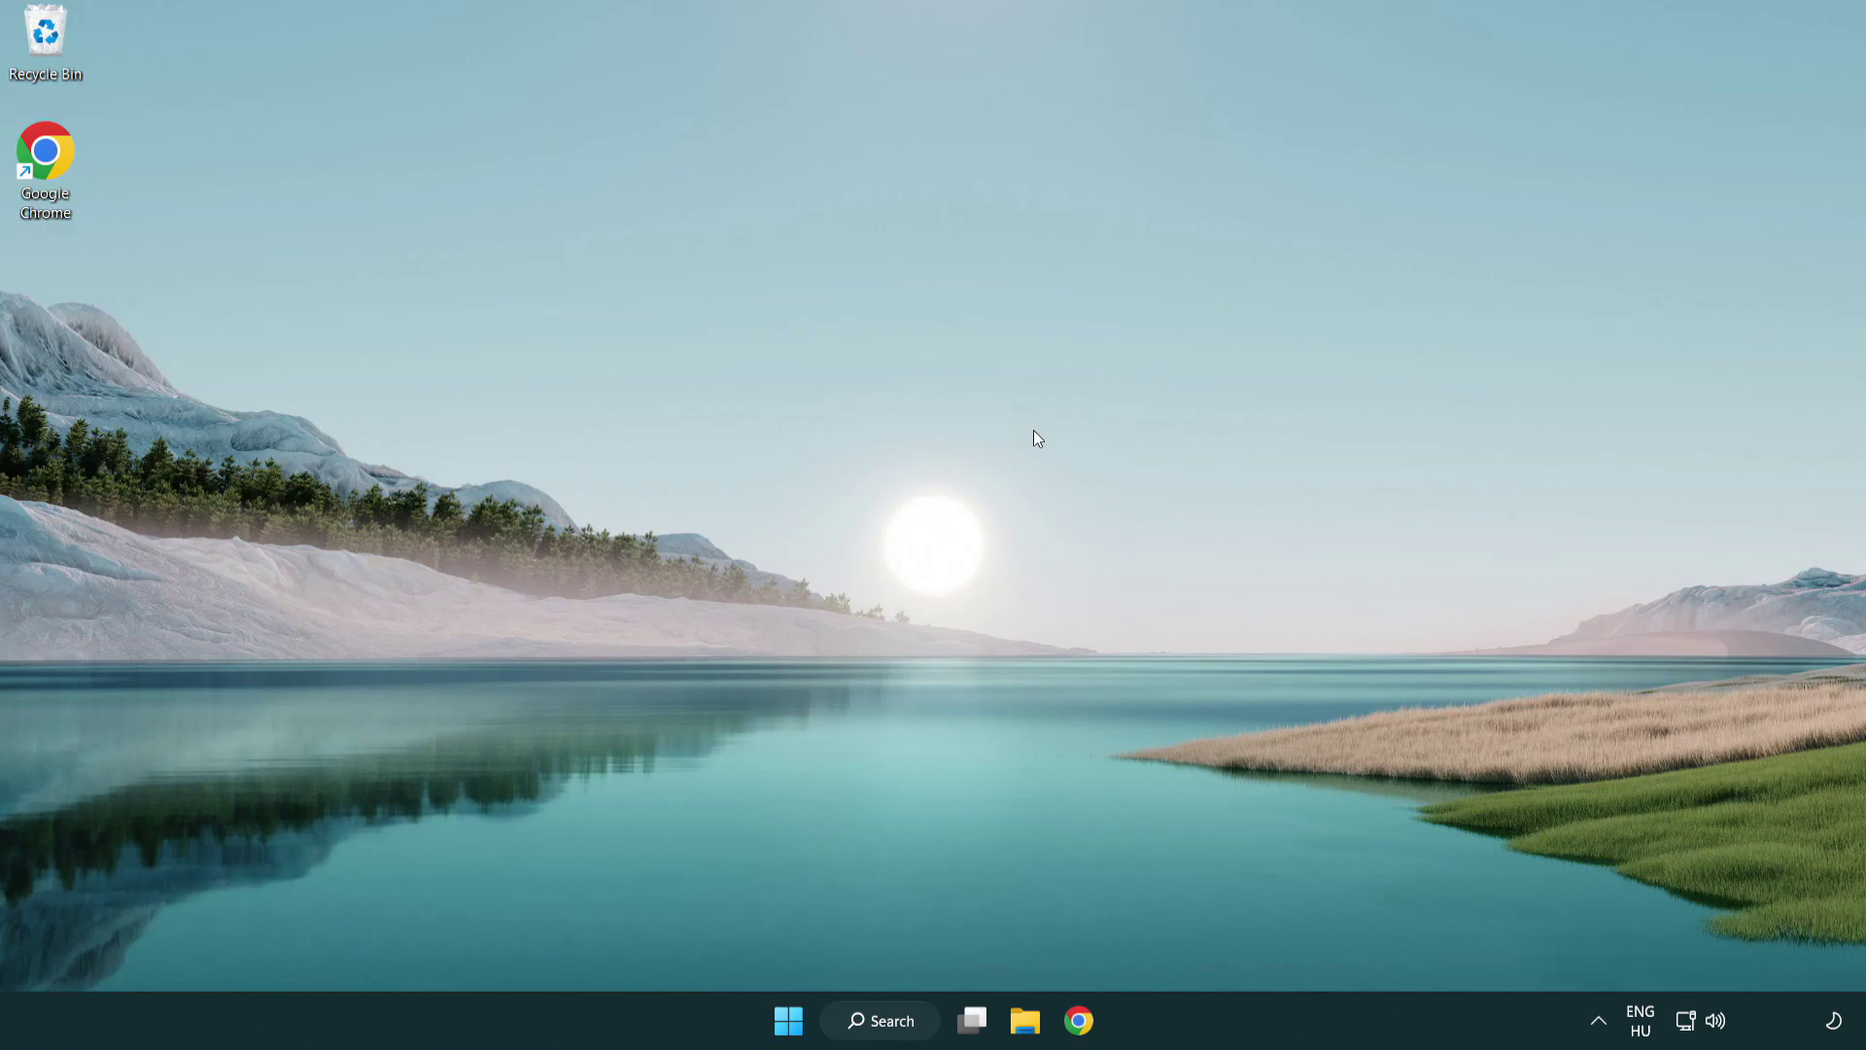
left_click(868, 1034)
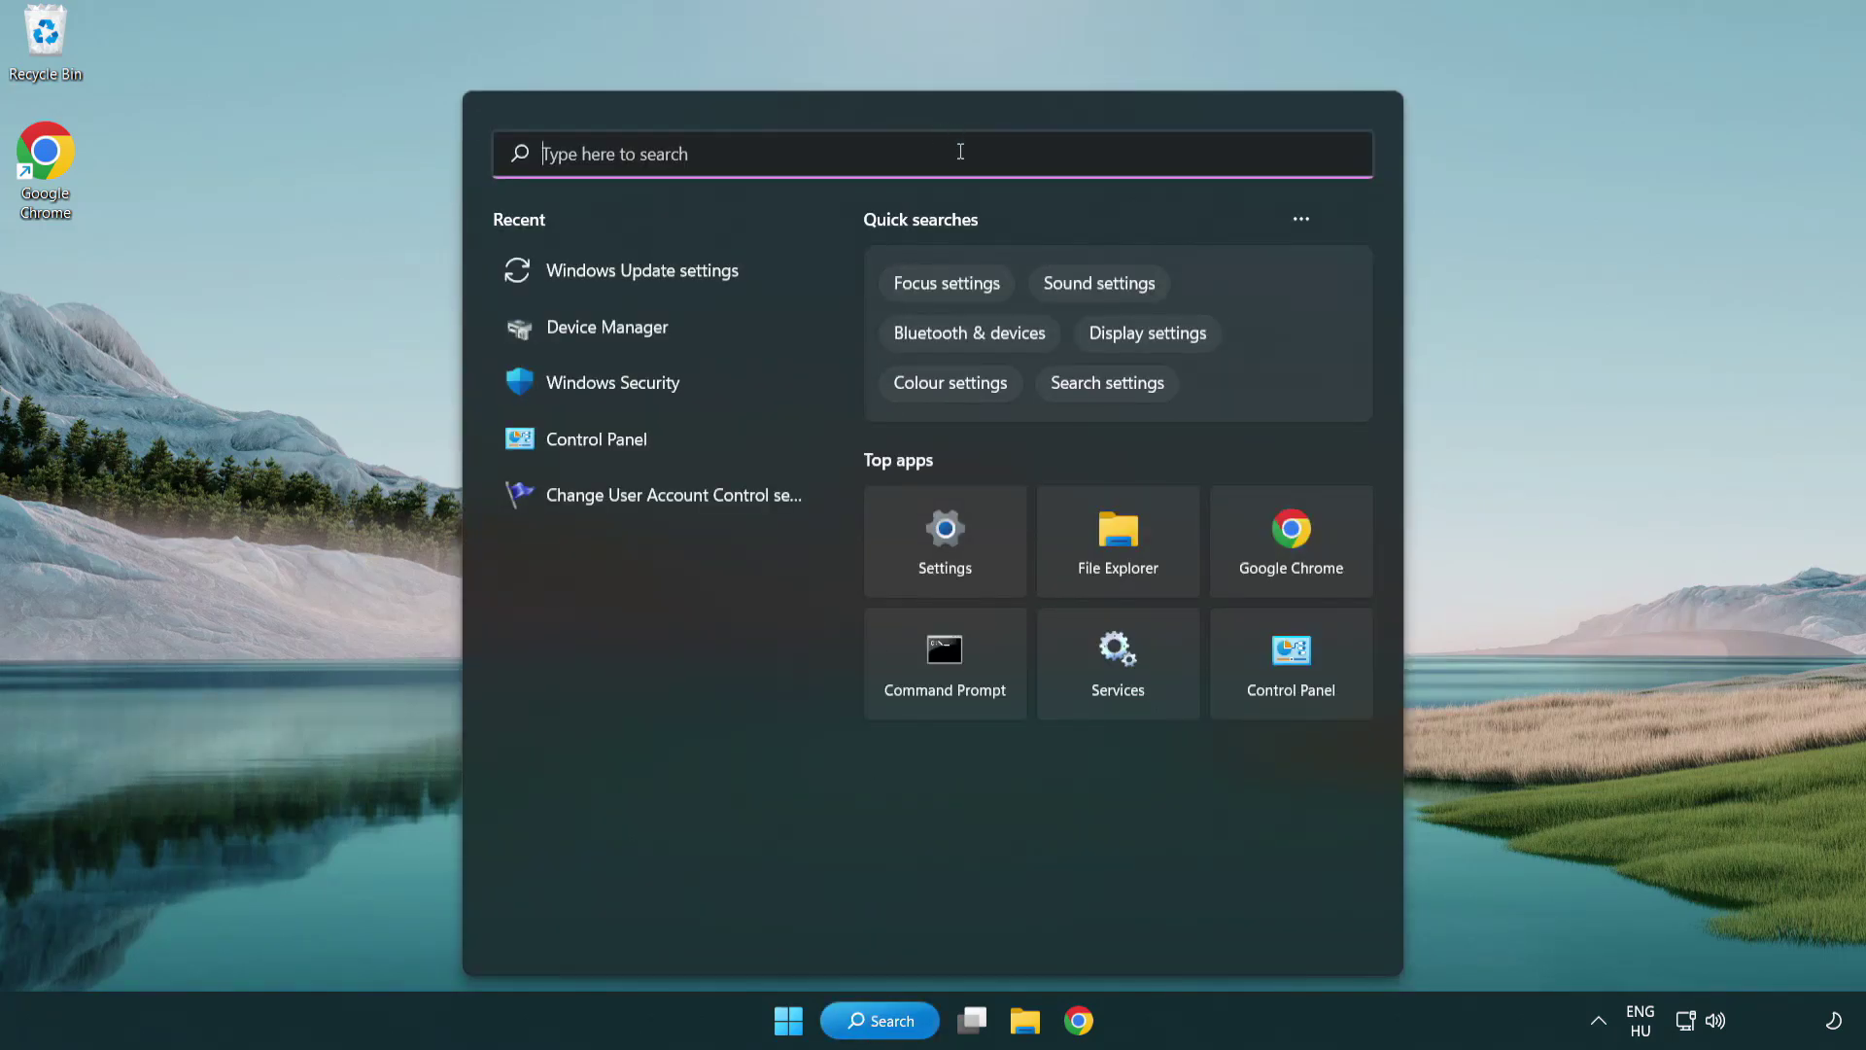
type("cmd")
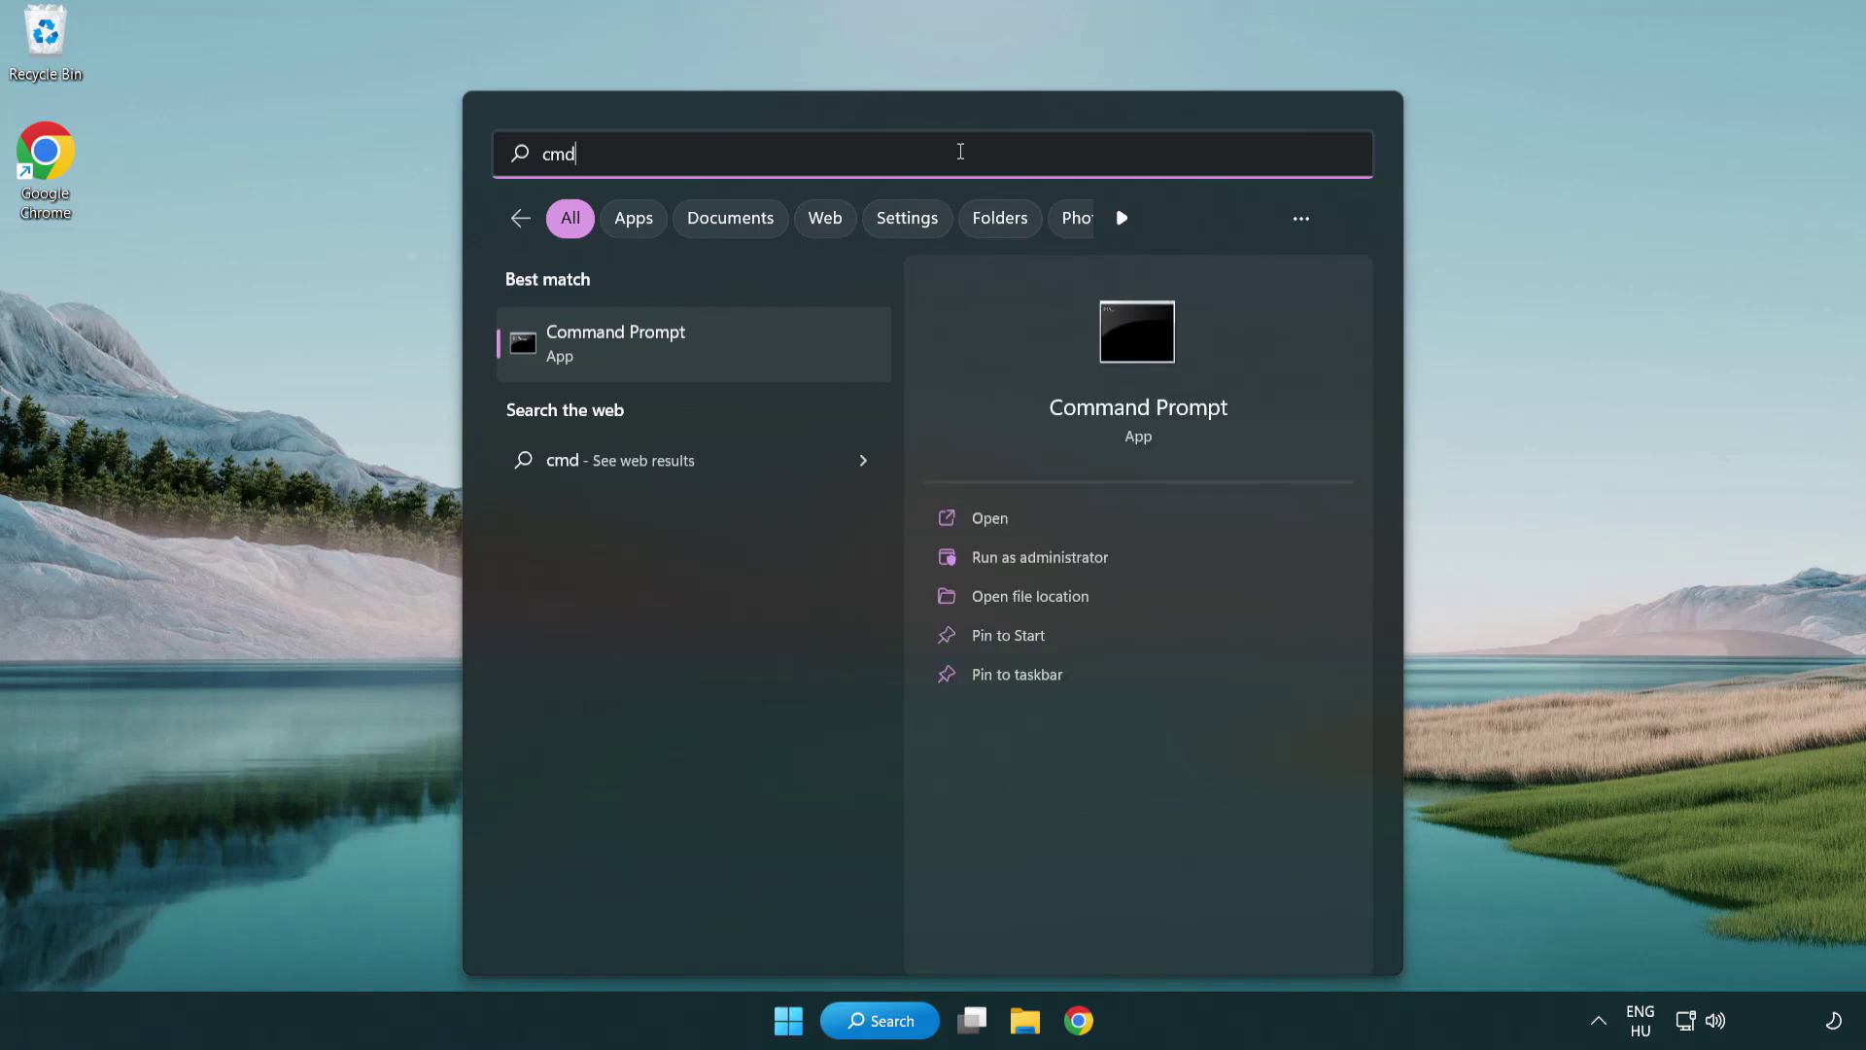
right_click(713, 347)
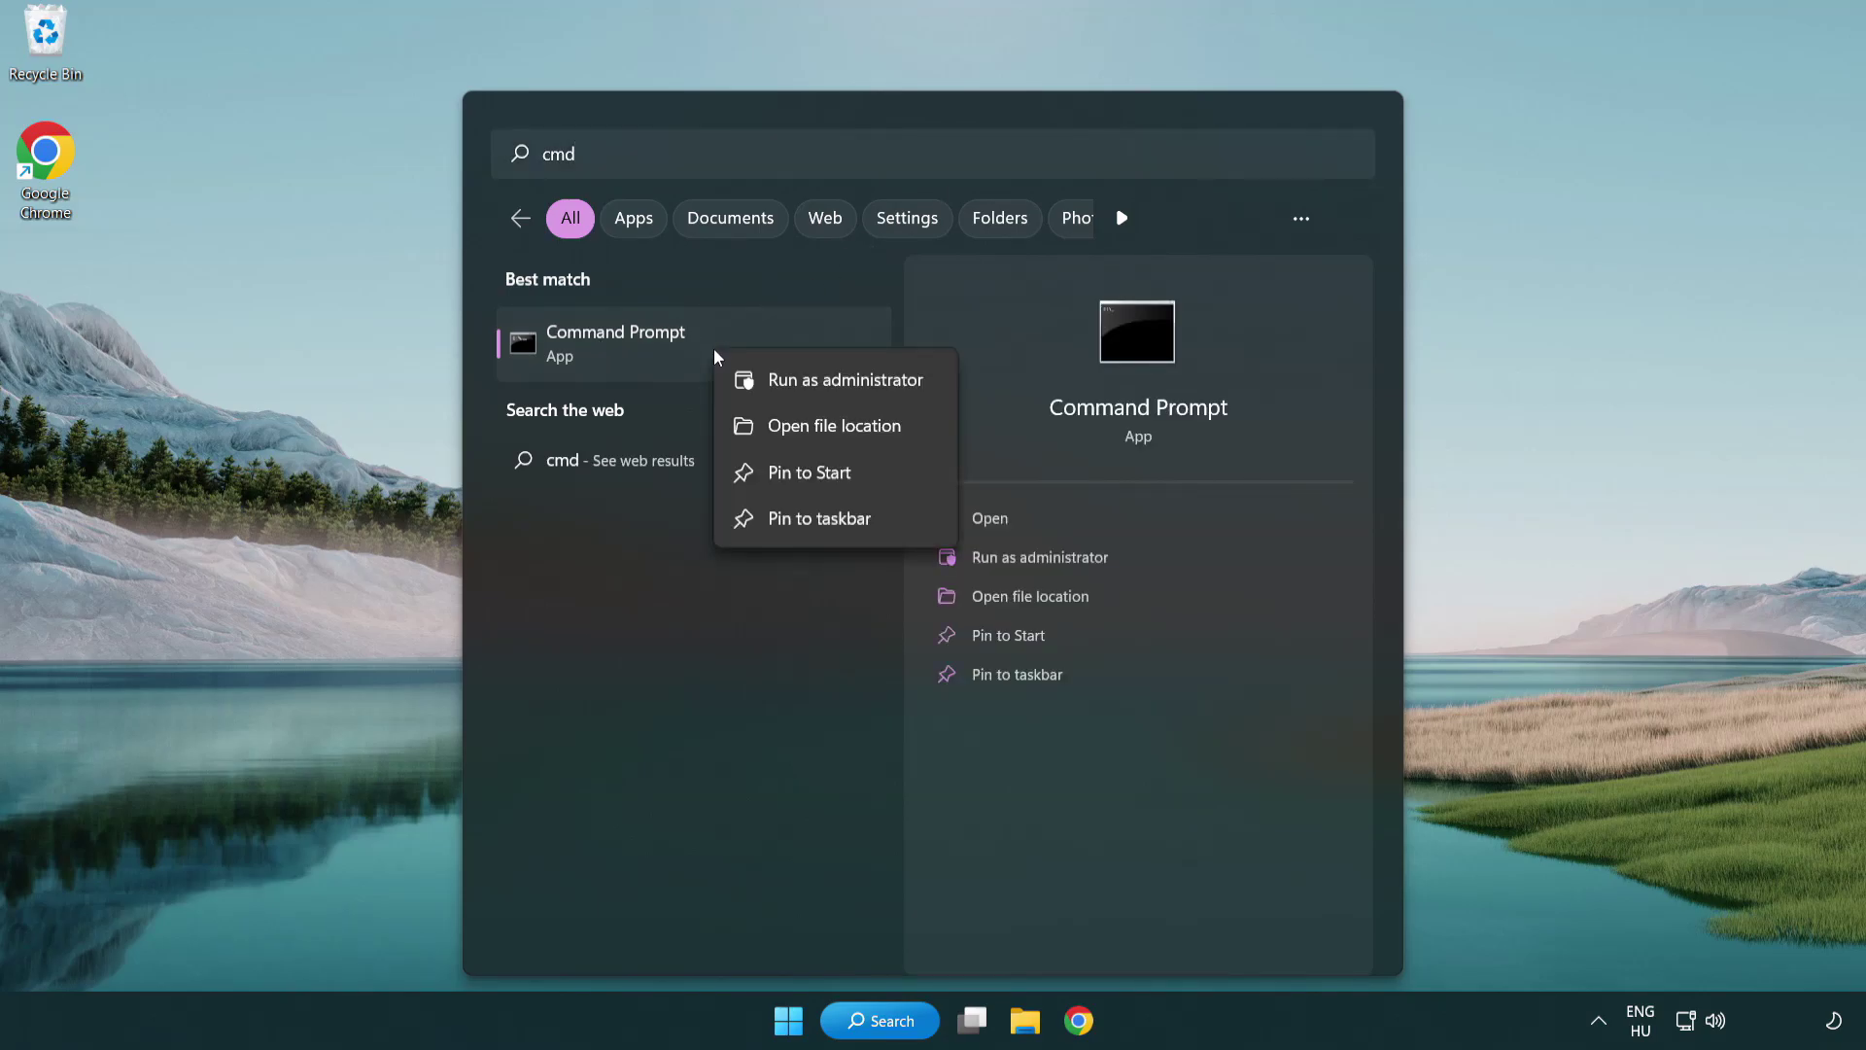
left_click(844, 381)
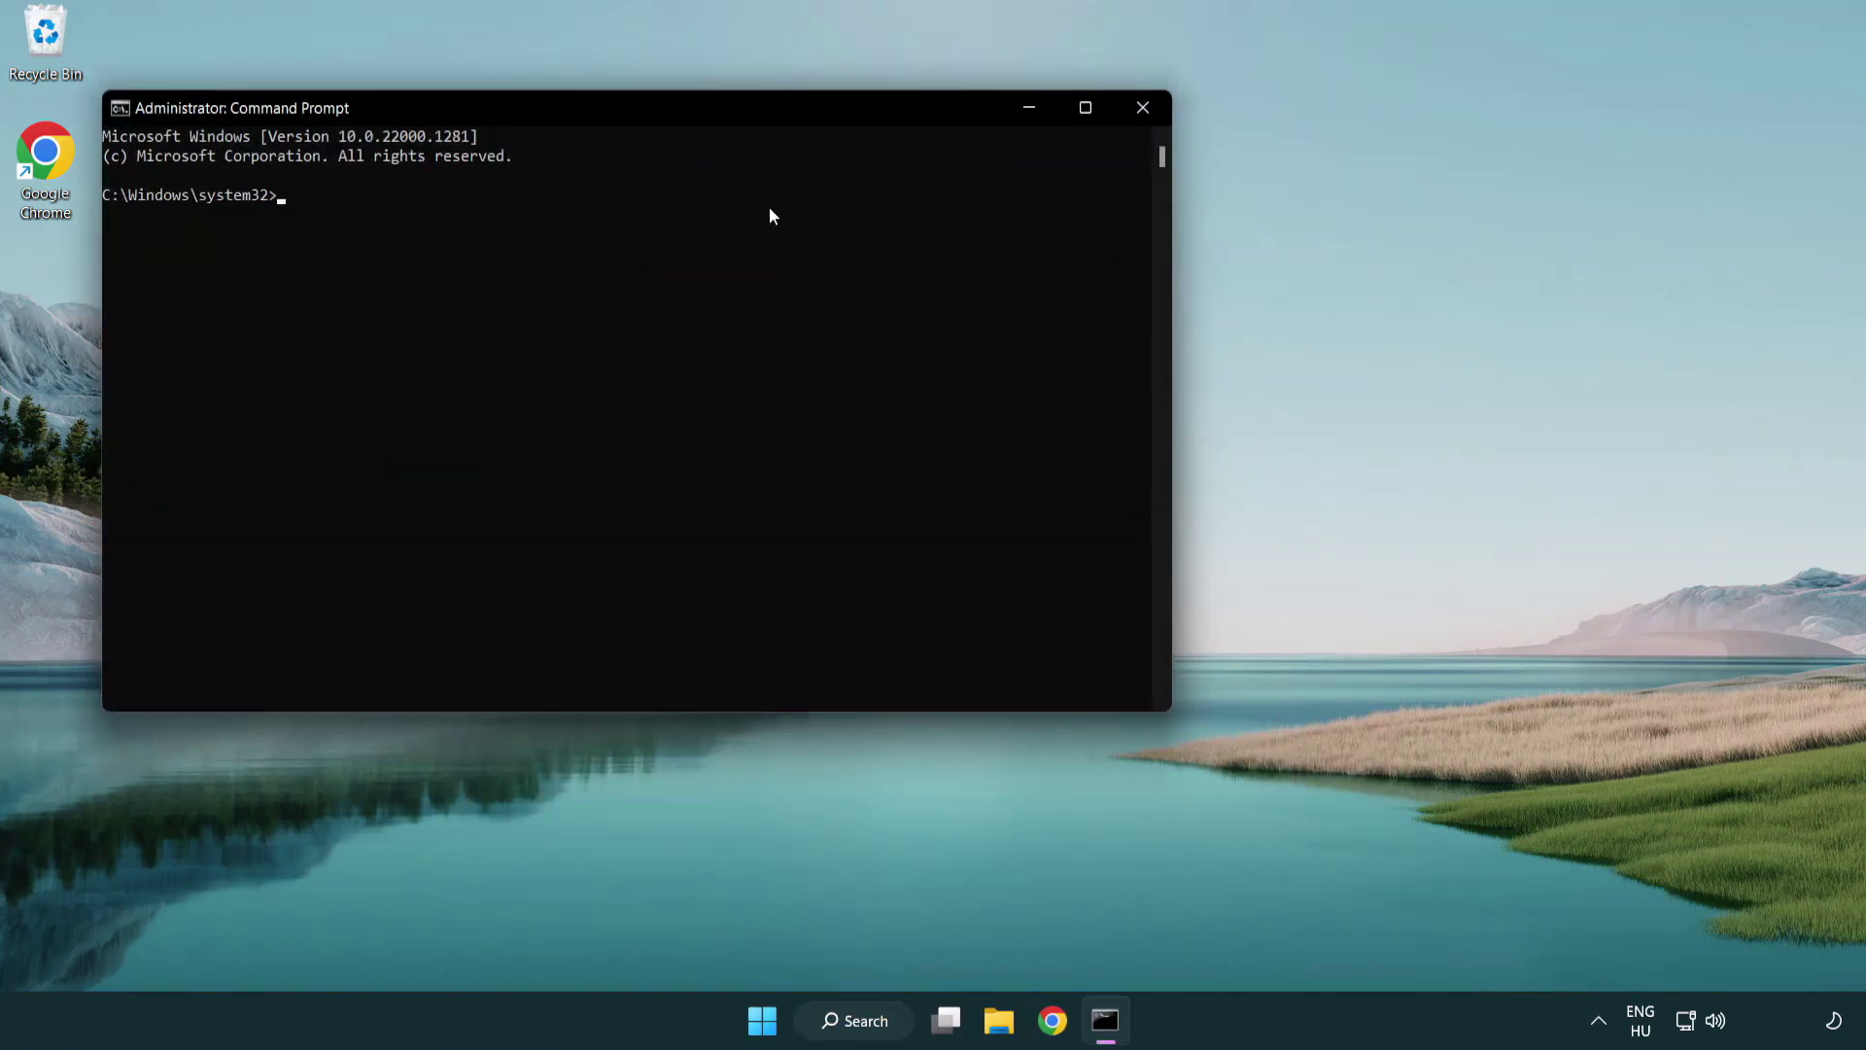
Run sfc /scannow and let verification reach 100% with no integrity violations.
left_click_drag(667, 116, 941, 198)
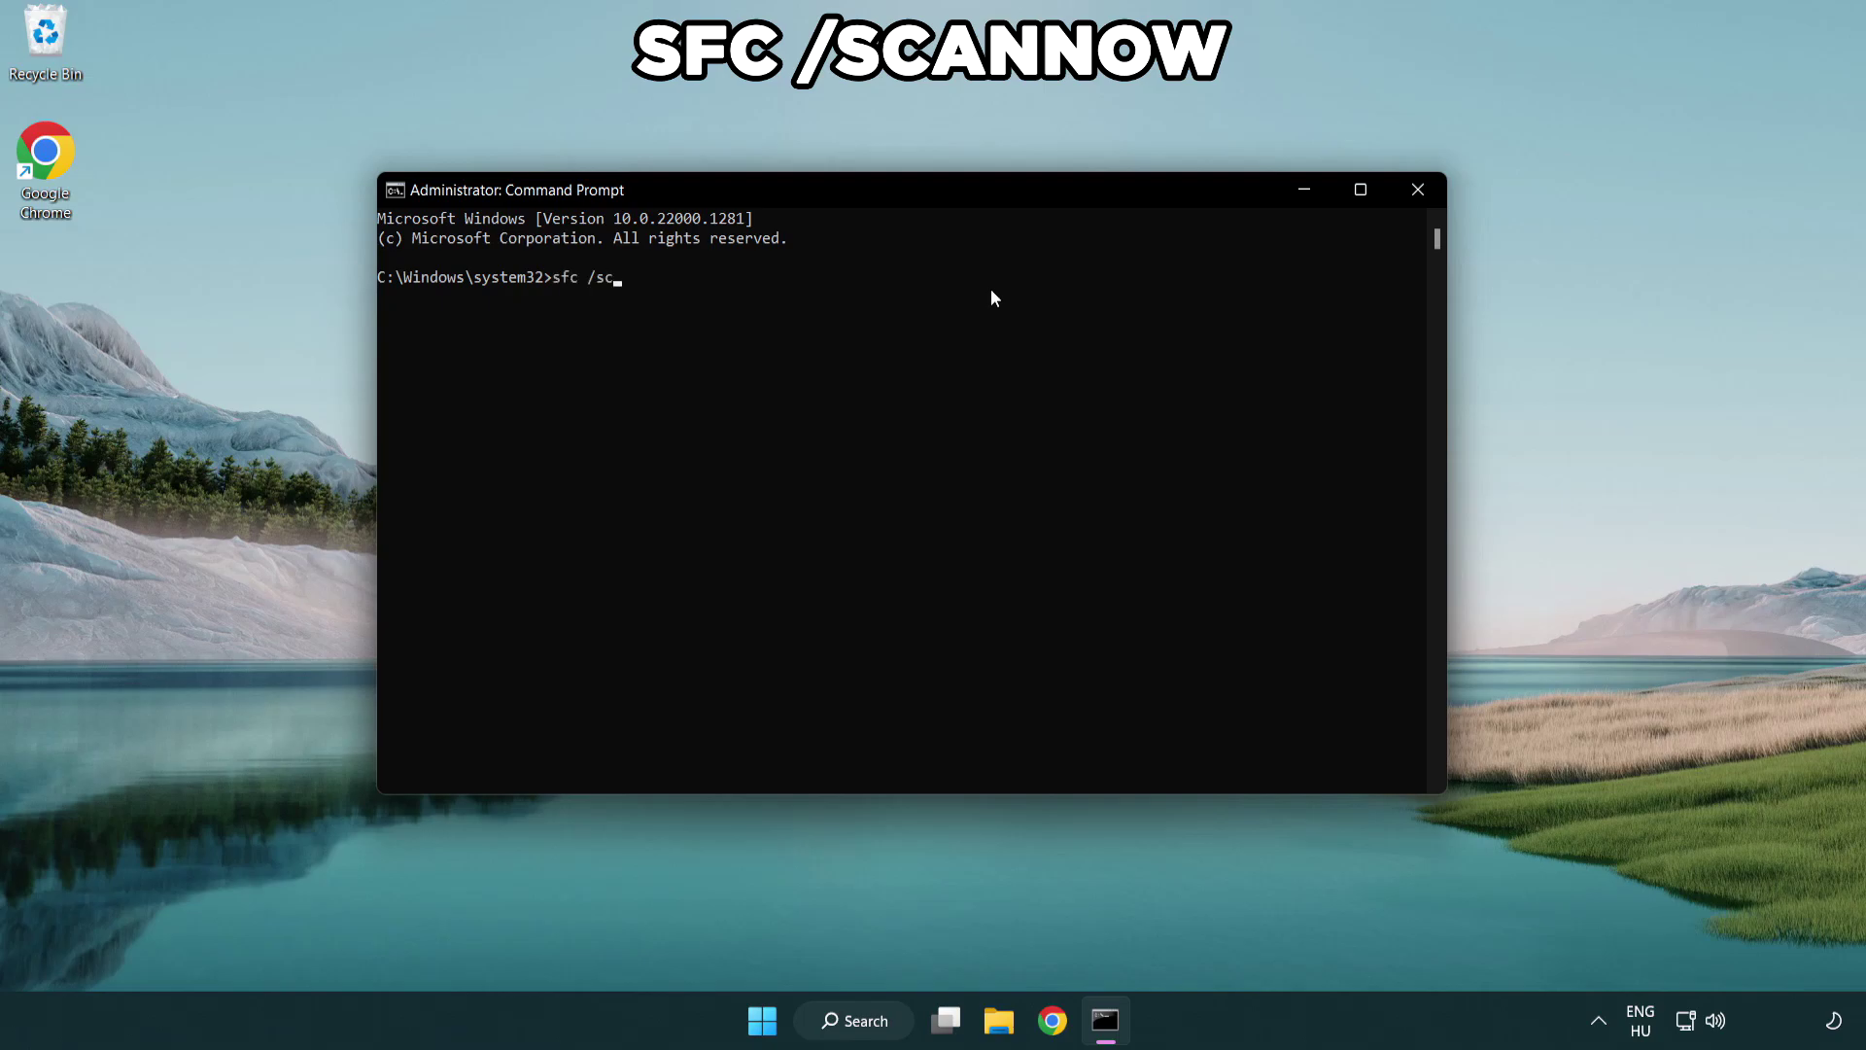
key("Return")
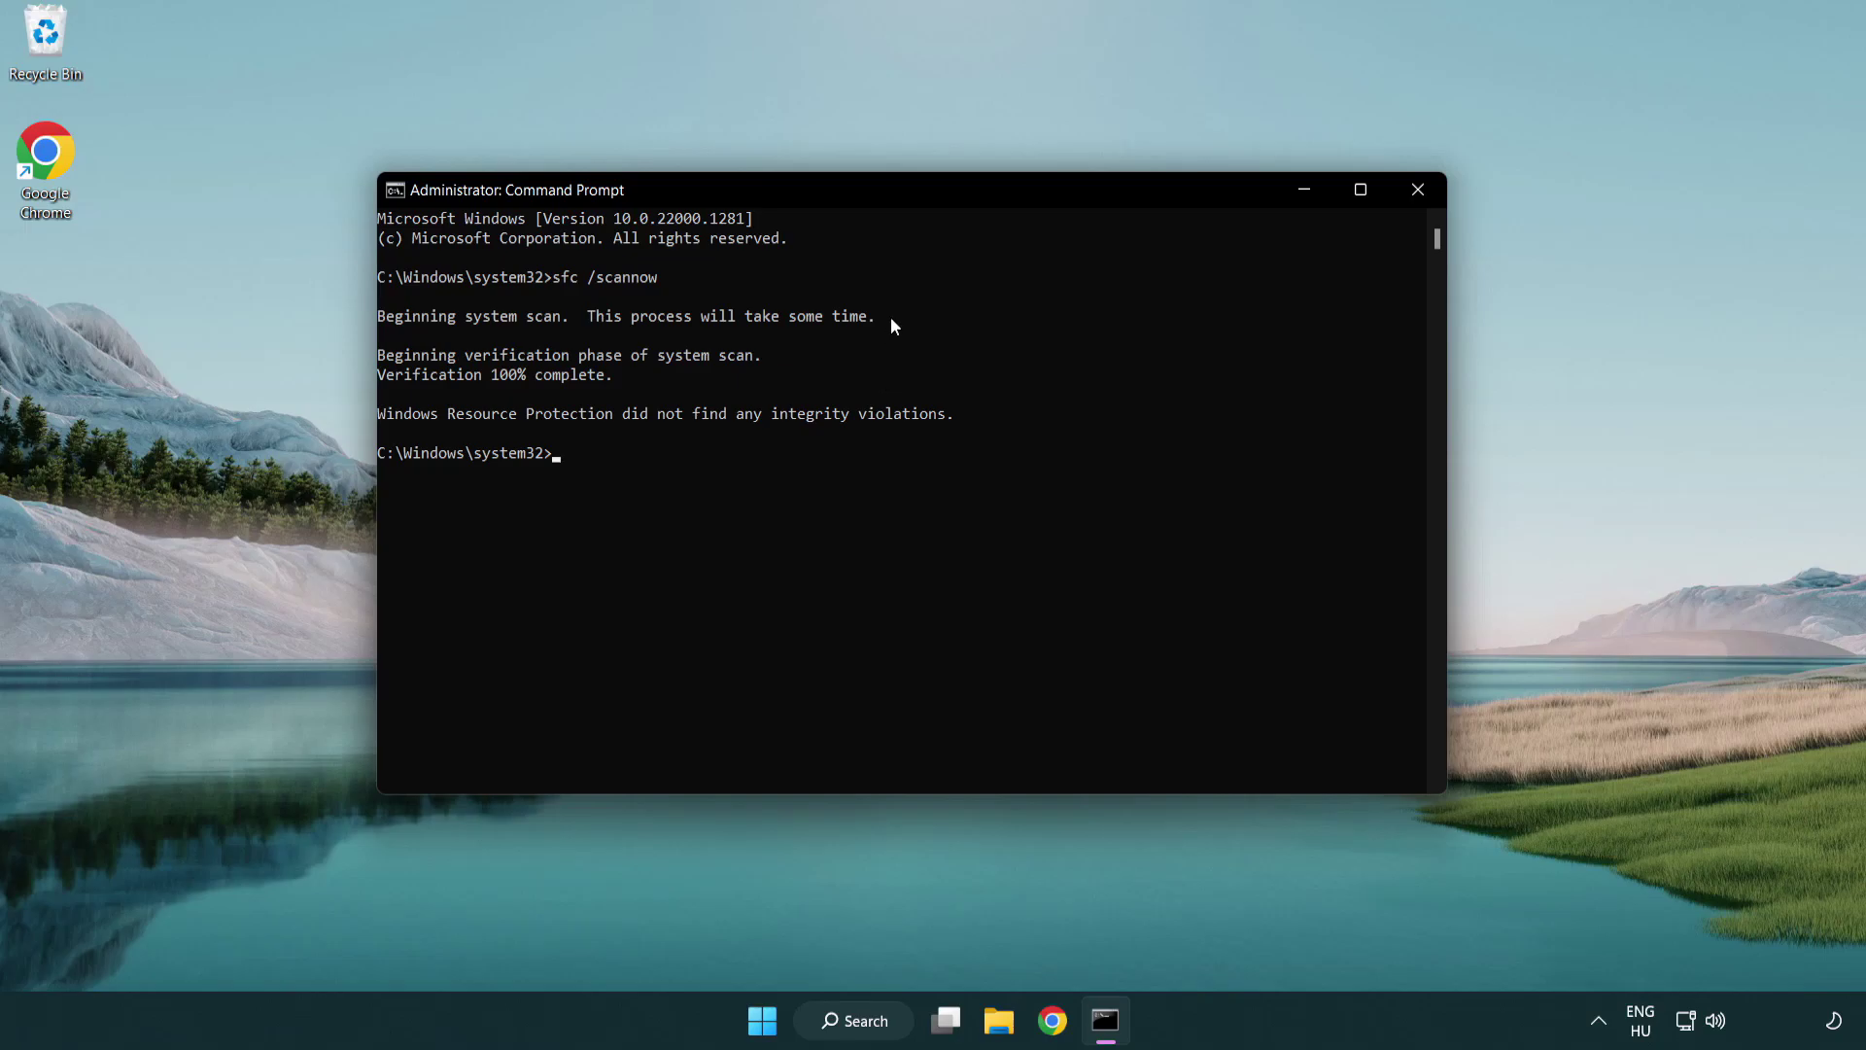
Close Command Prompt and bring up the Start menu power options for Restart.
left_click(1418, 191)
left_click(777, 1028)
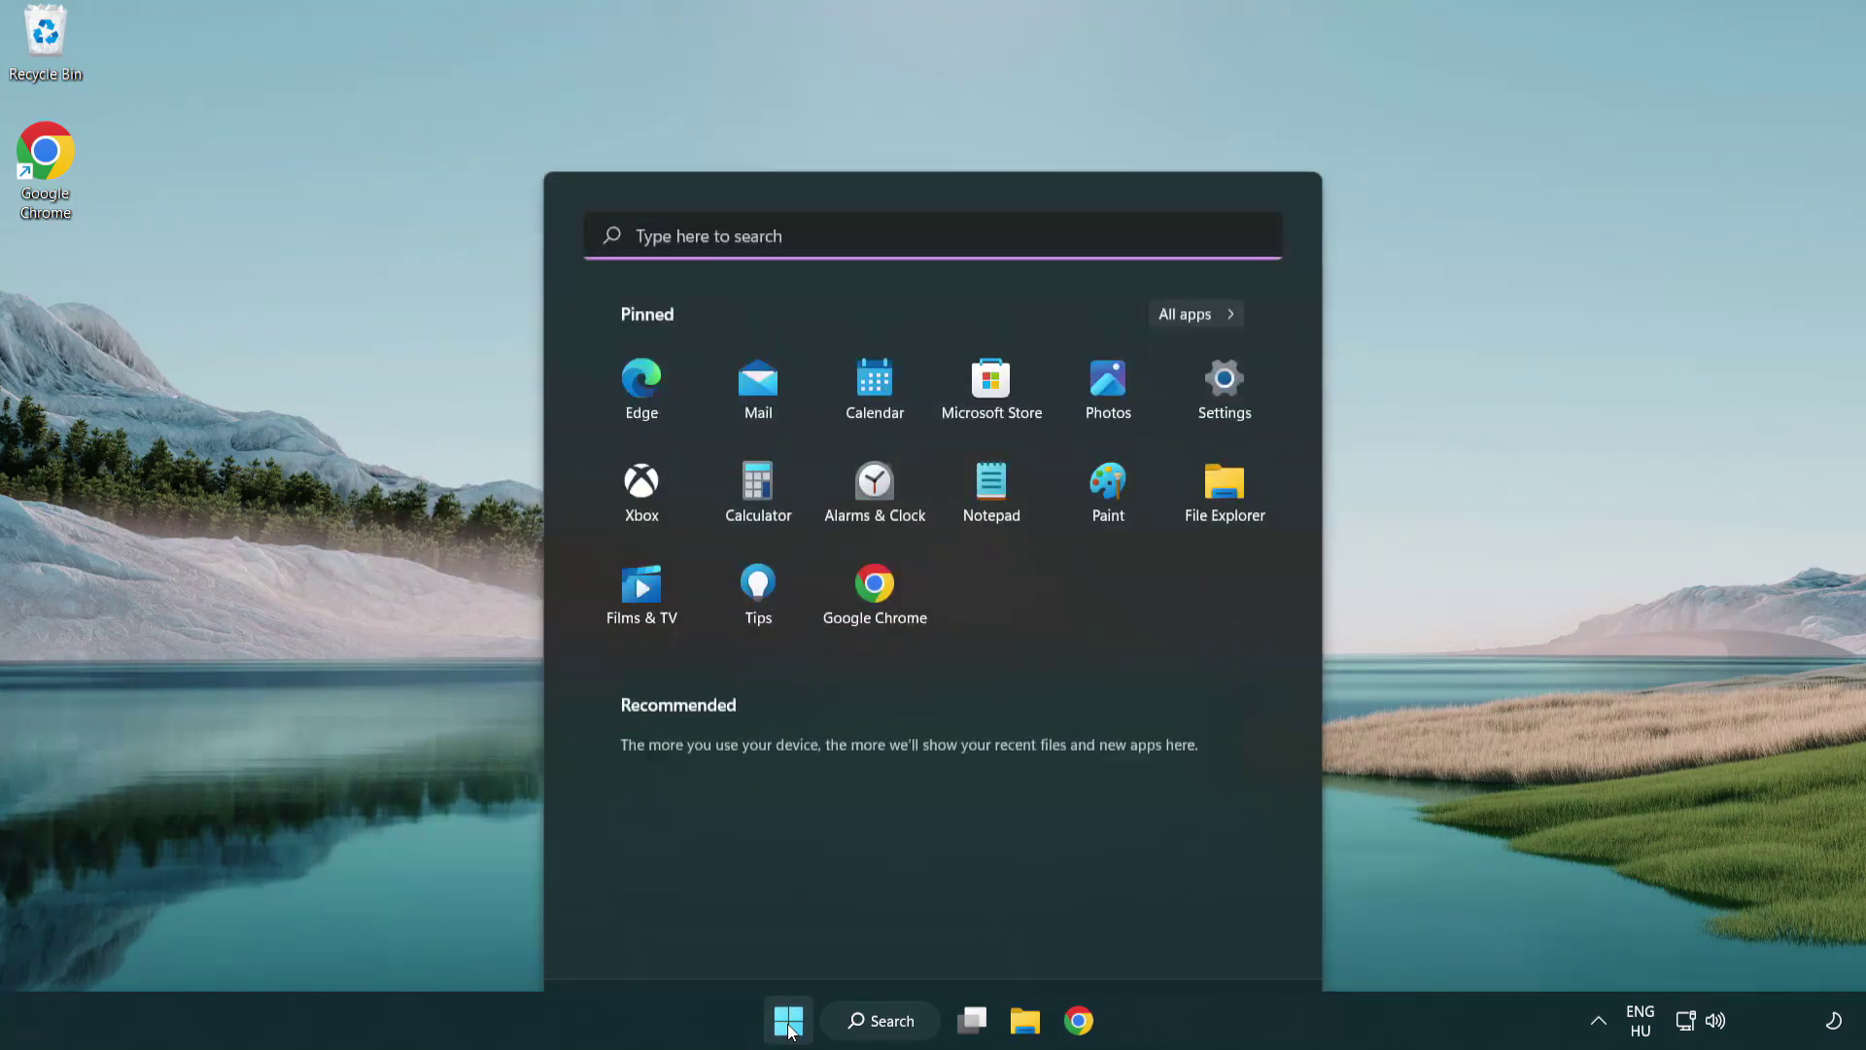
left_click(1238, 934)
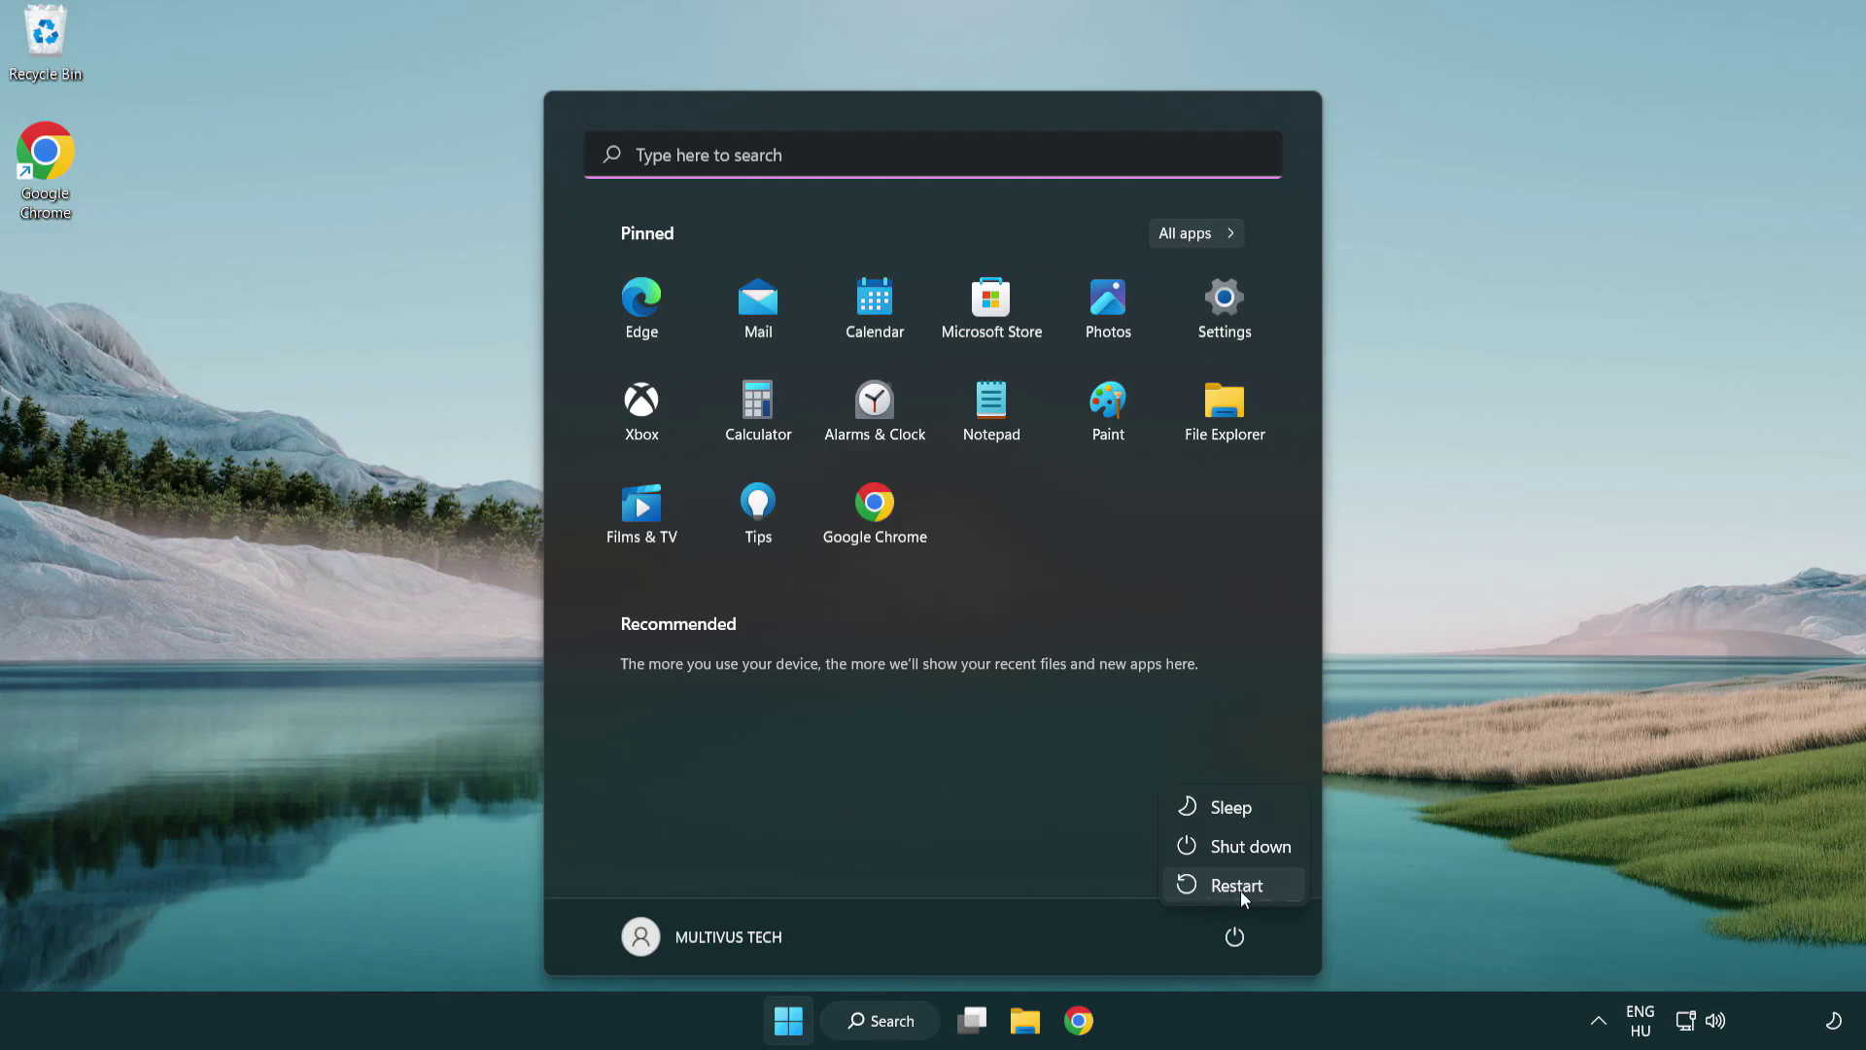